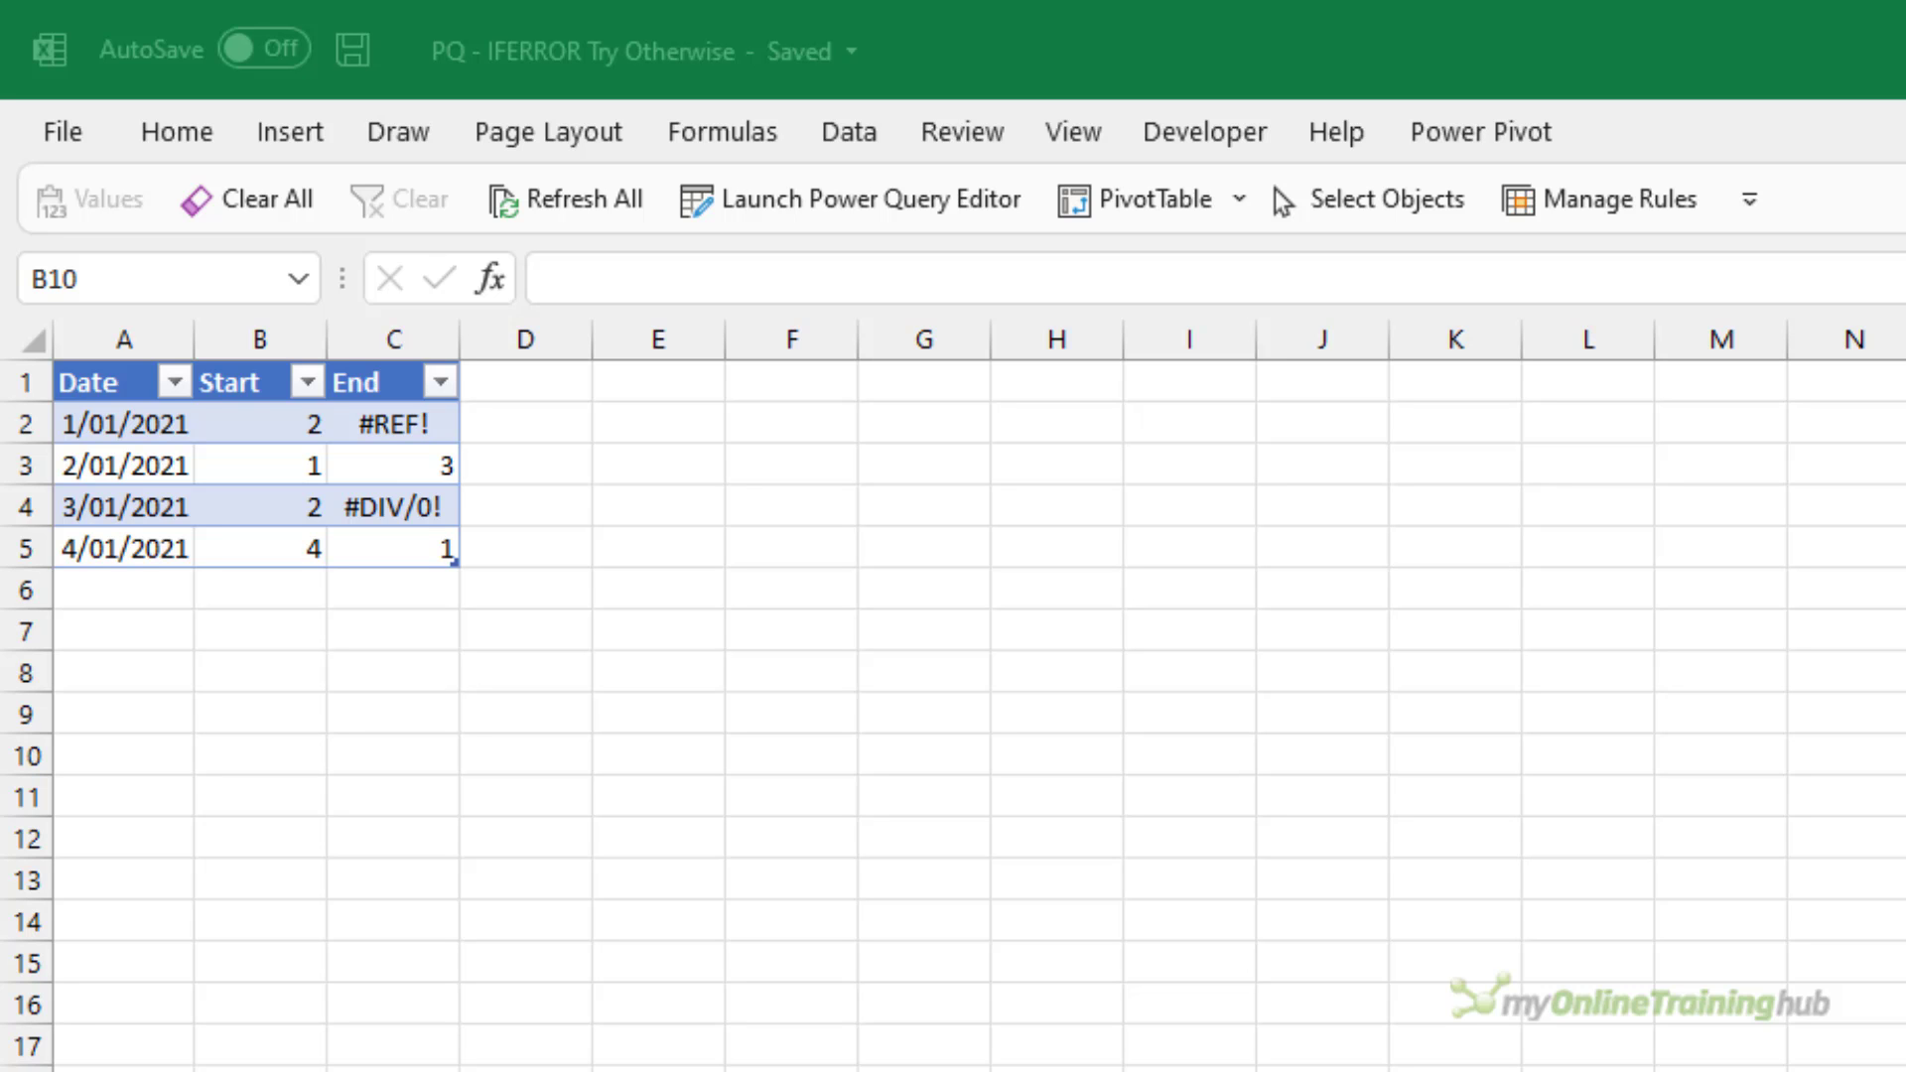
# Load the sheet table into Power Query and rename the query 'Errors from sheet'
pyautogui.click(264, 462)
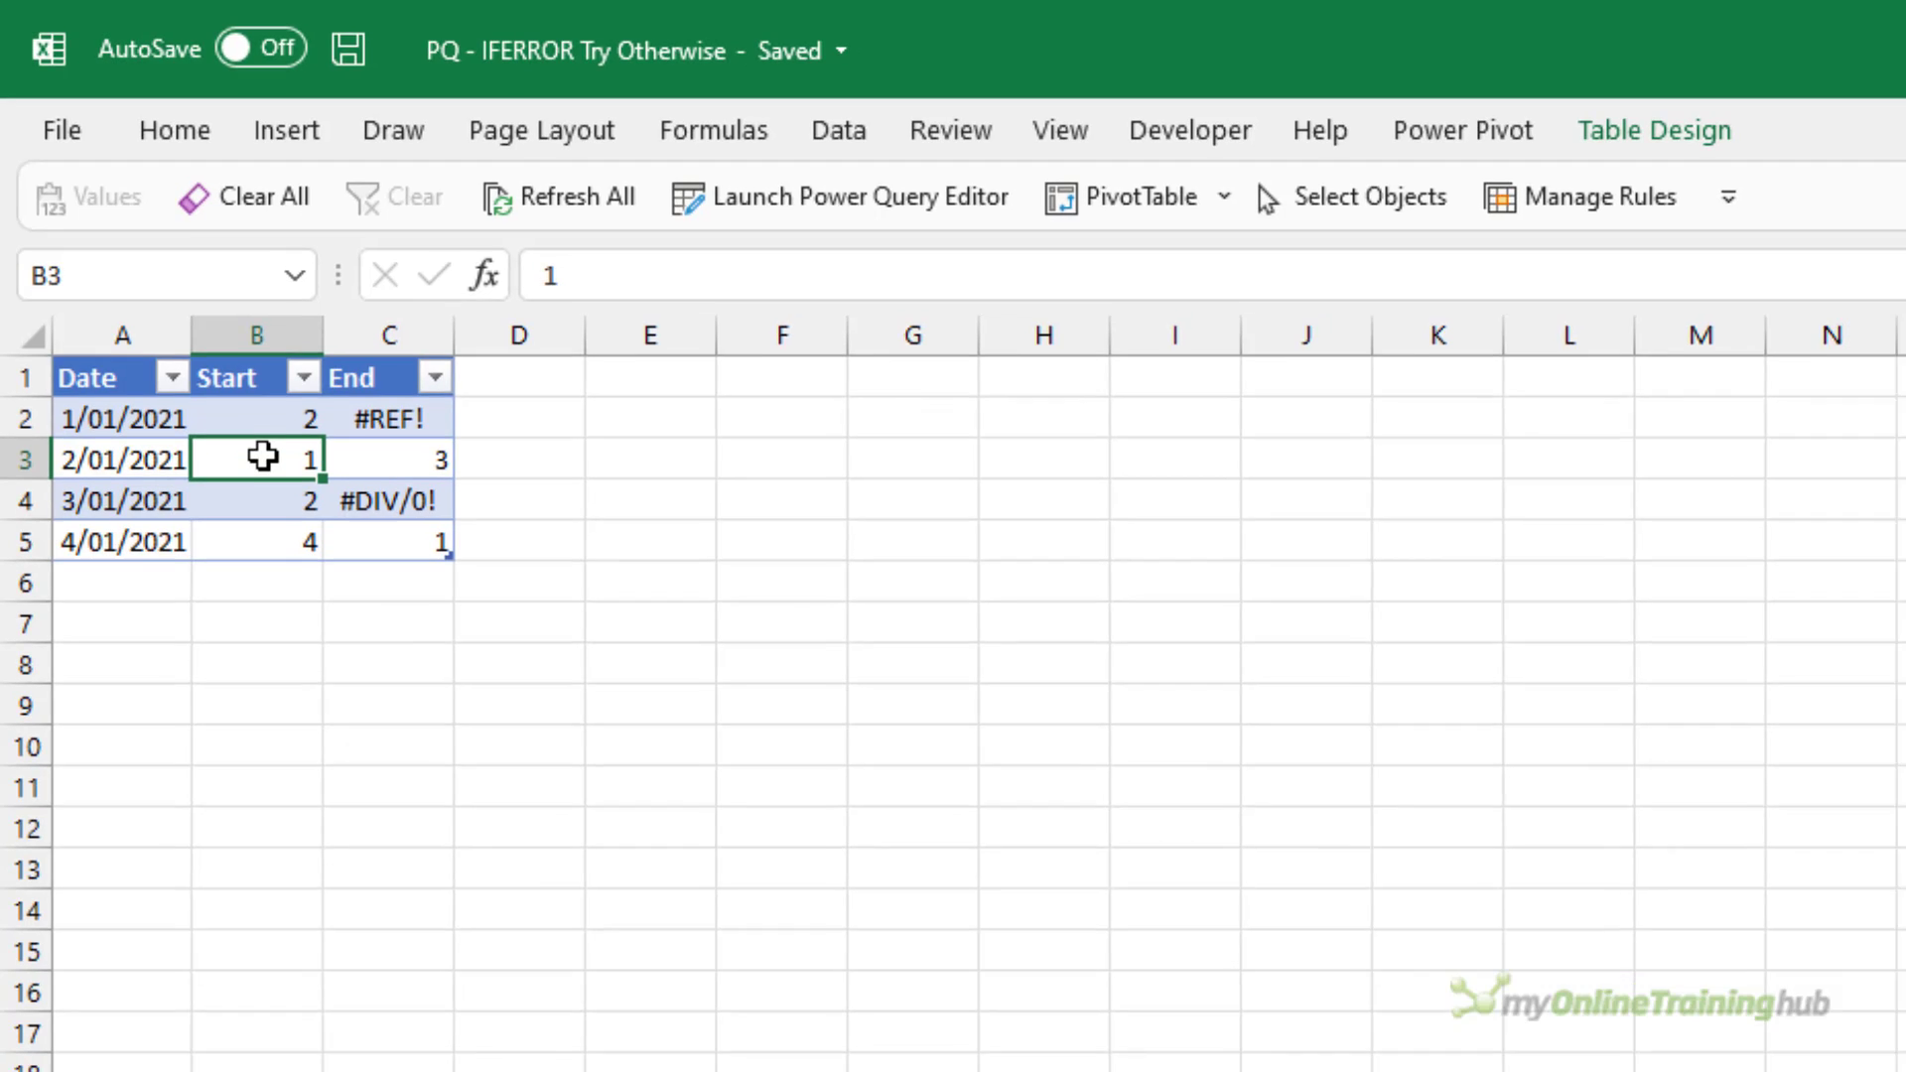
pyautogui.rightClick(175, 305)
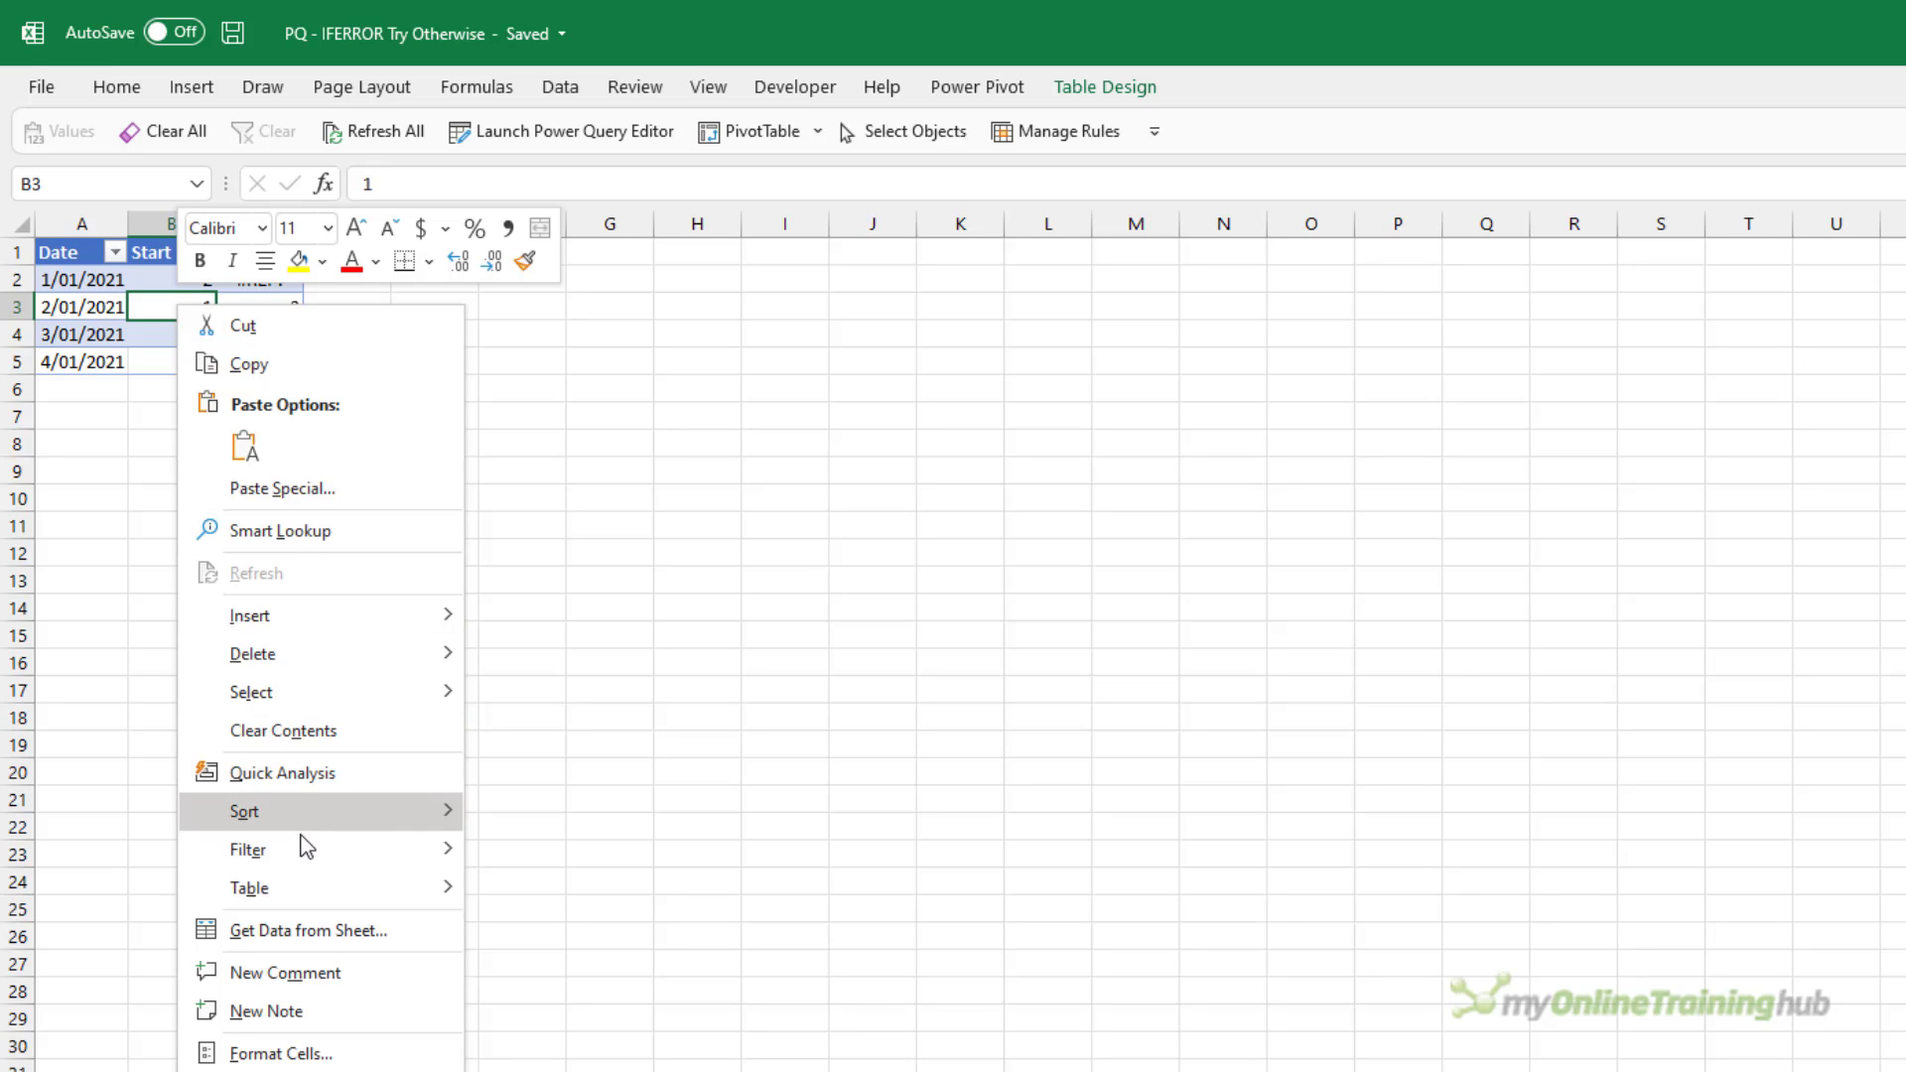
pyautogui.click(298, 930)
pyautogui.doubleClick(193, 296)
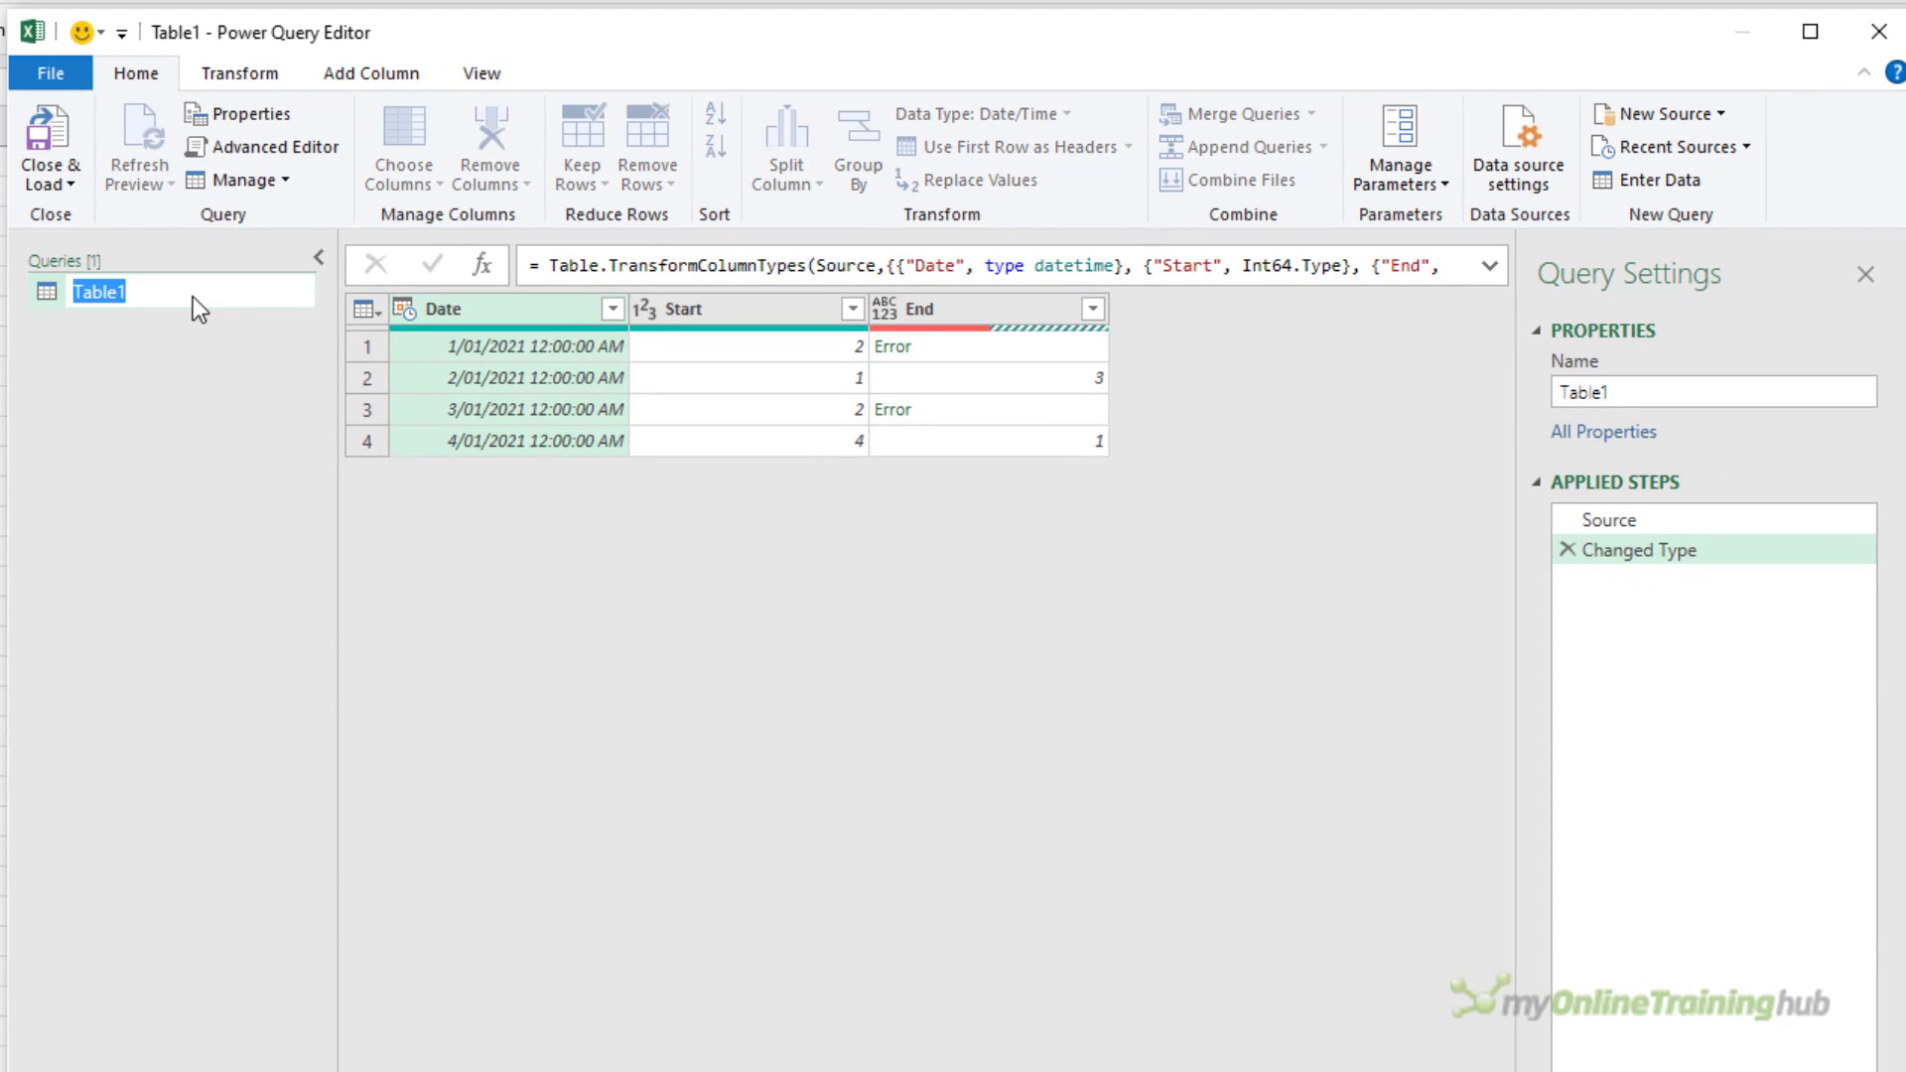
pyautogui.write('Errors from sheet')
pyautogui.press('Return')
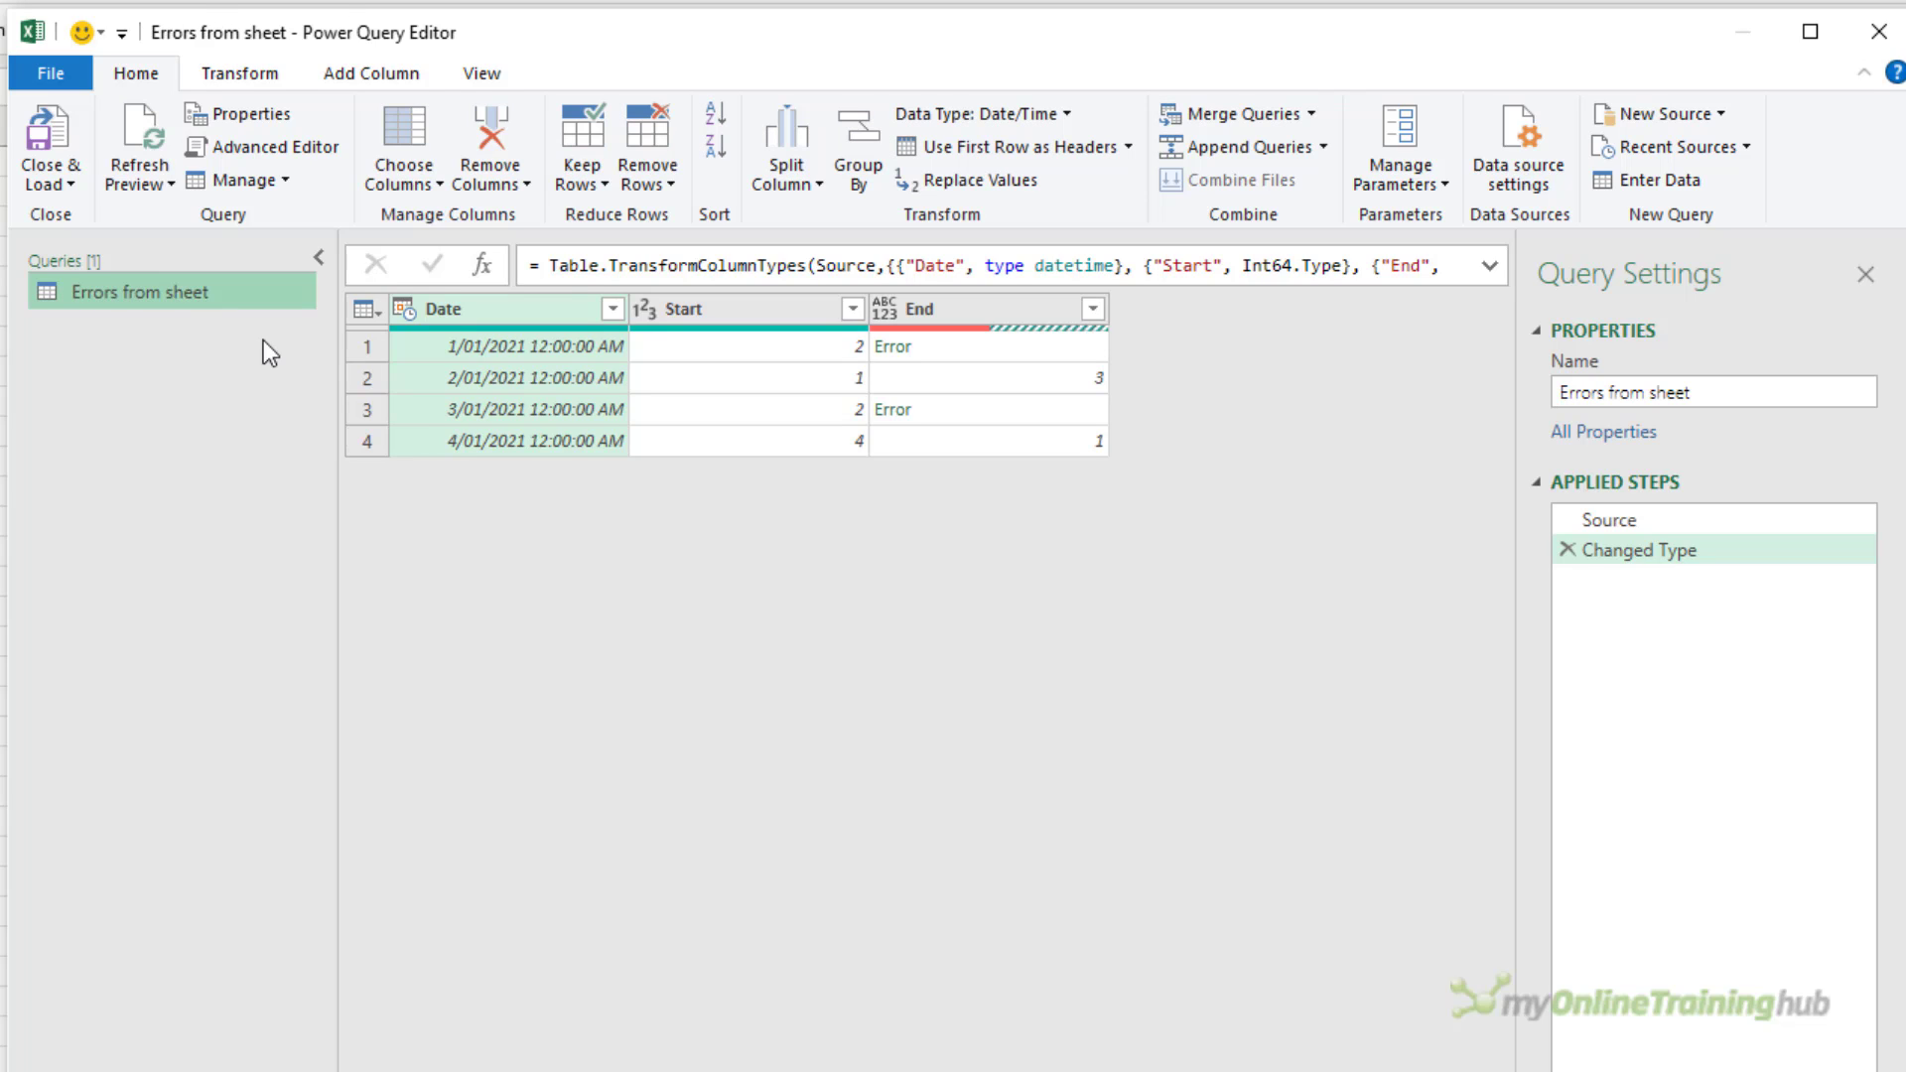
pyautogui.click(971, 302)
pyautogui.rightClick(971, 302)
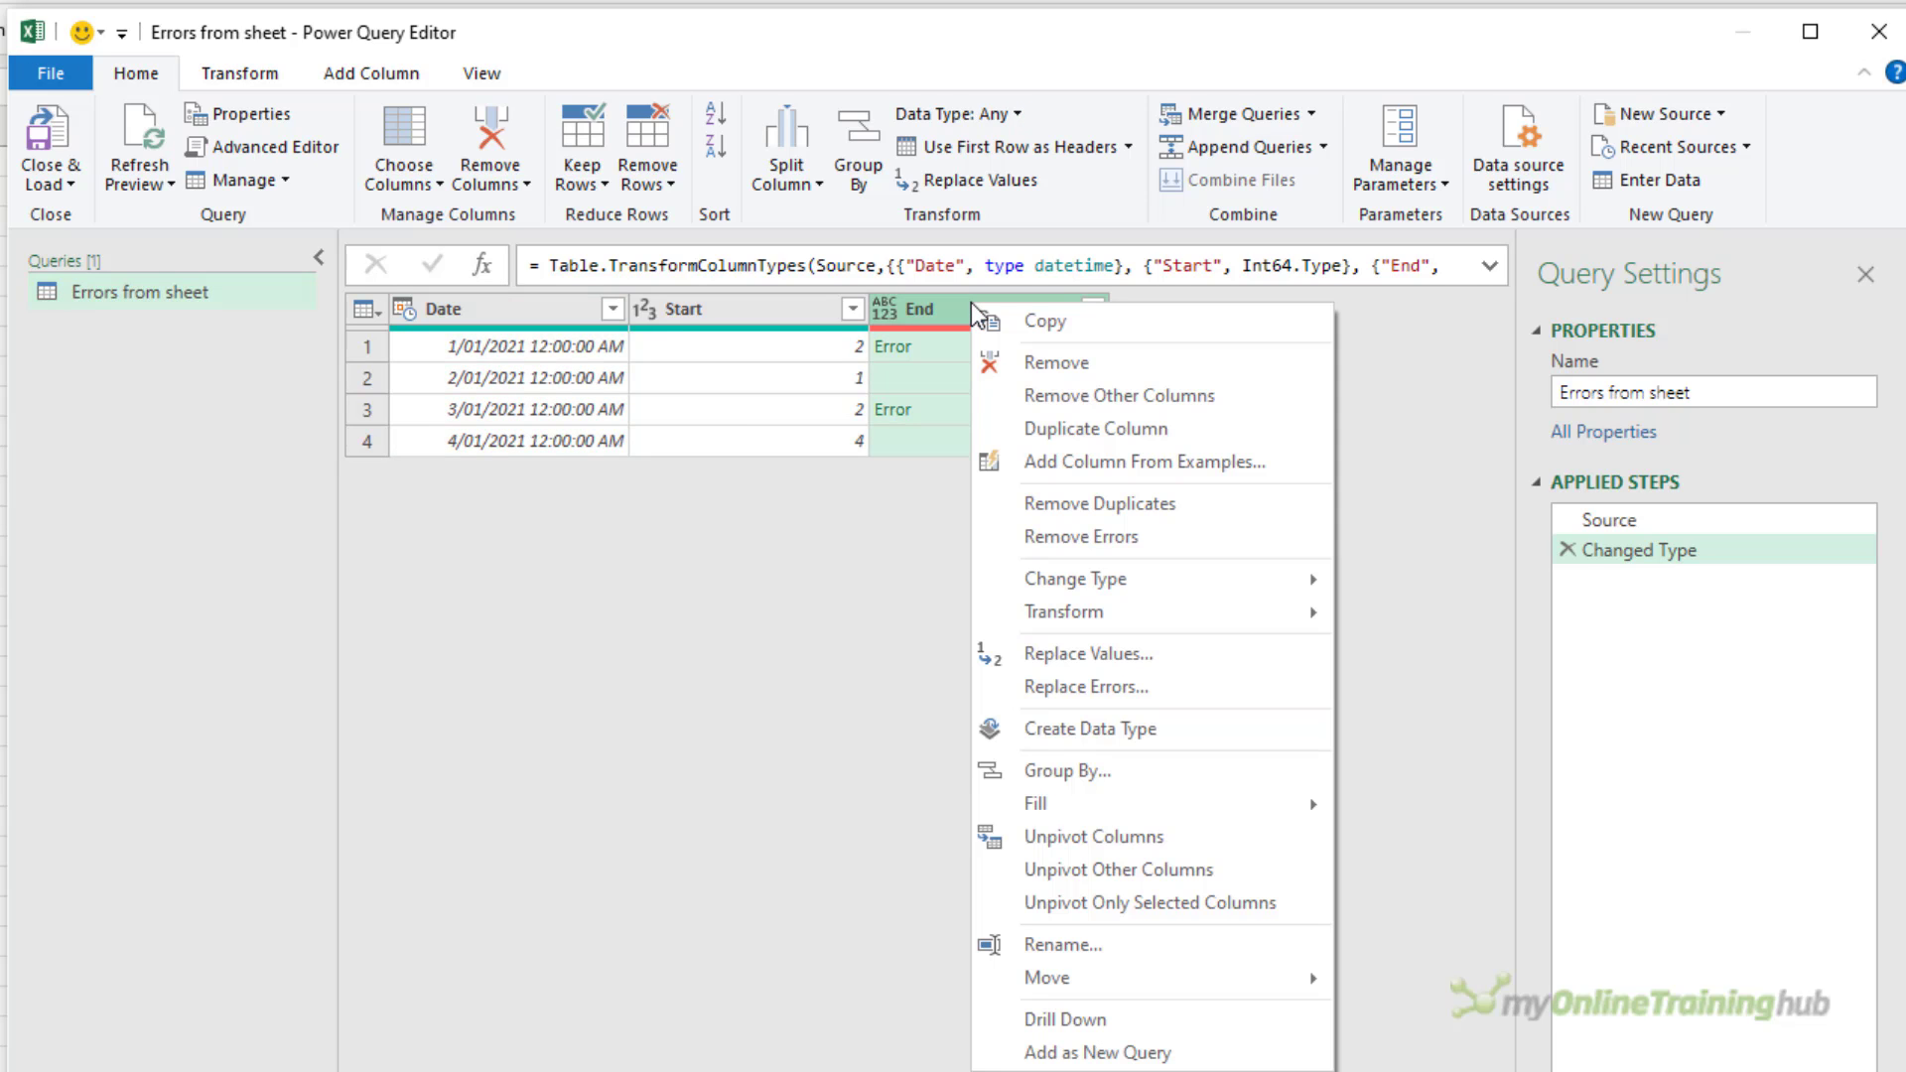
pyautogui.click(1110, 538)
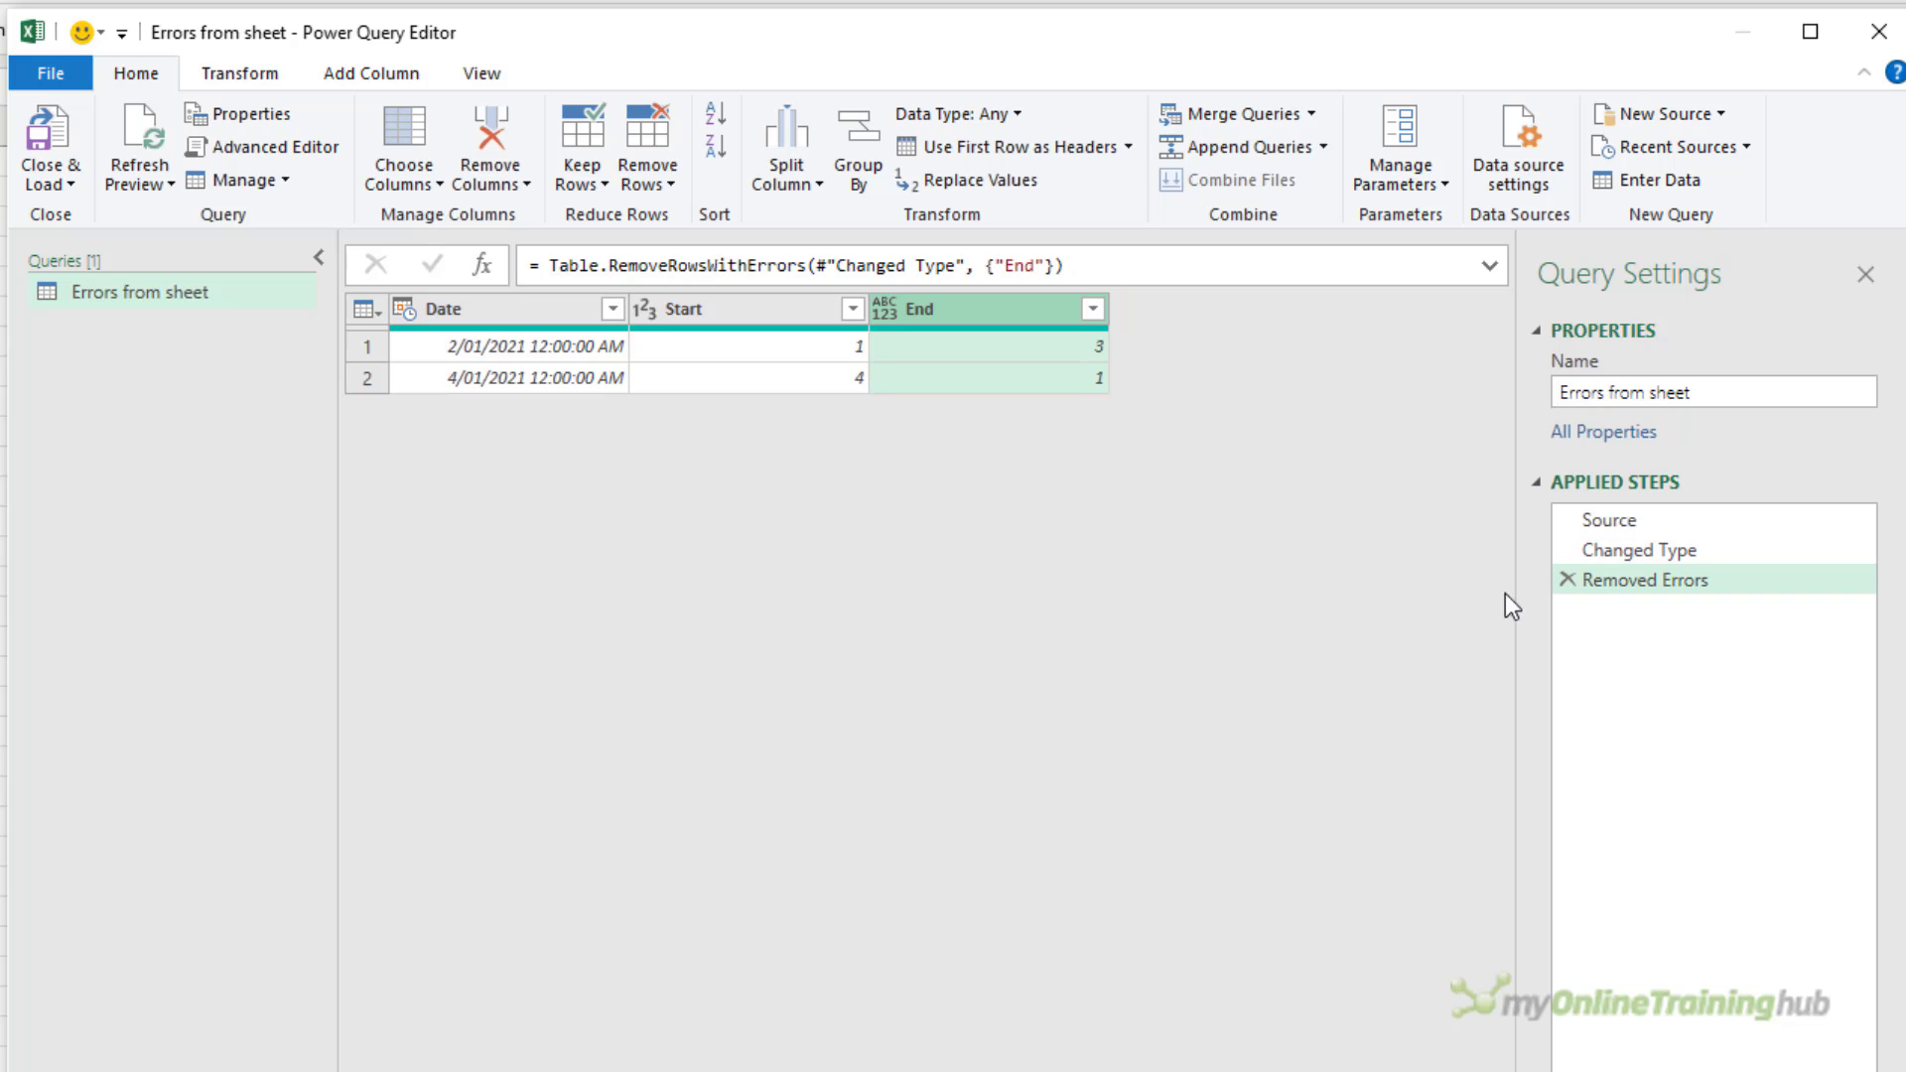
pyautogui.click(1569, 580)
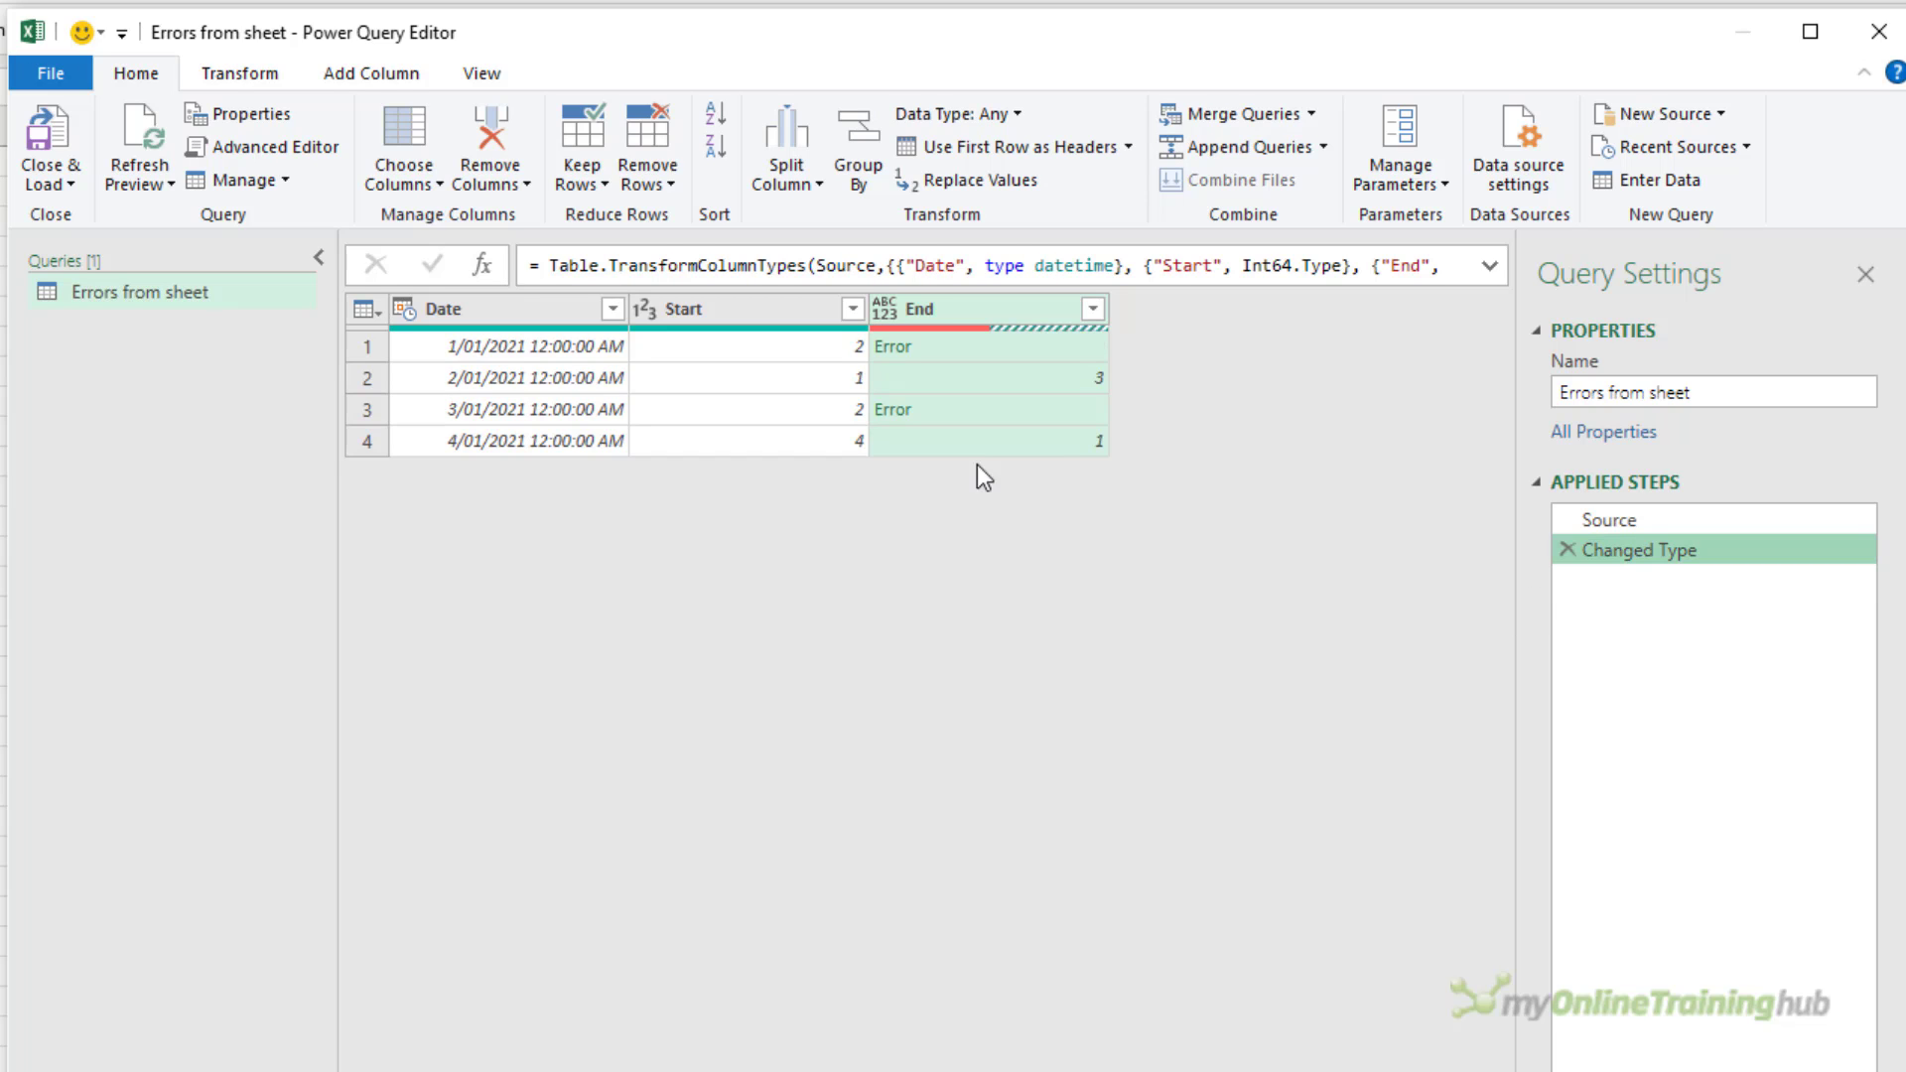
pyautogui.rightClick(949, 310)
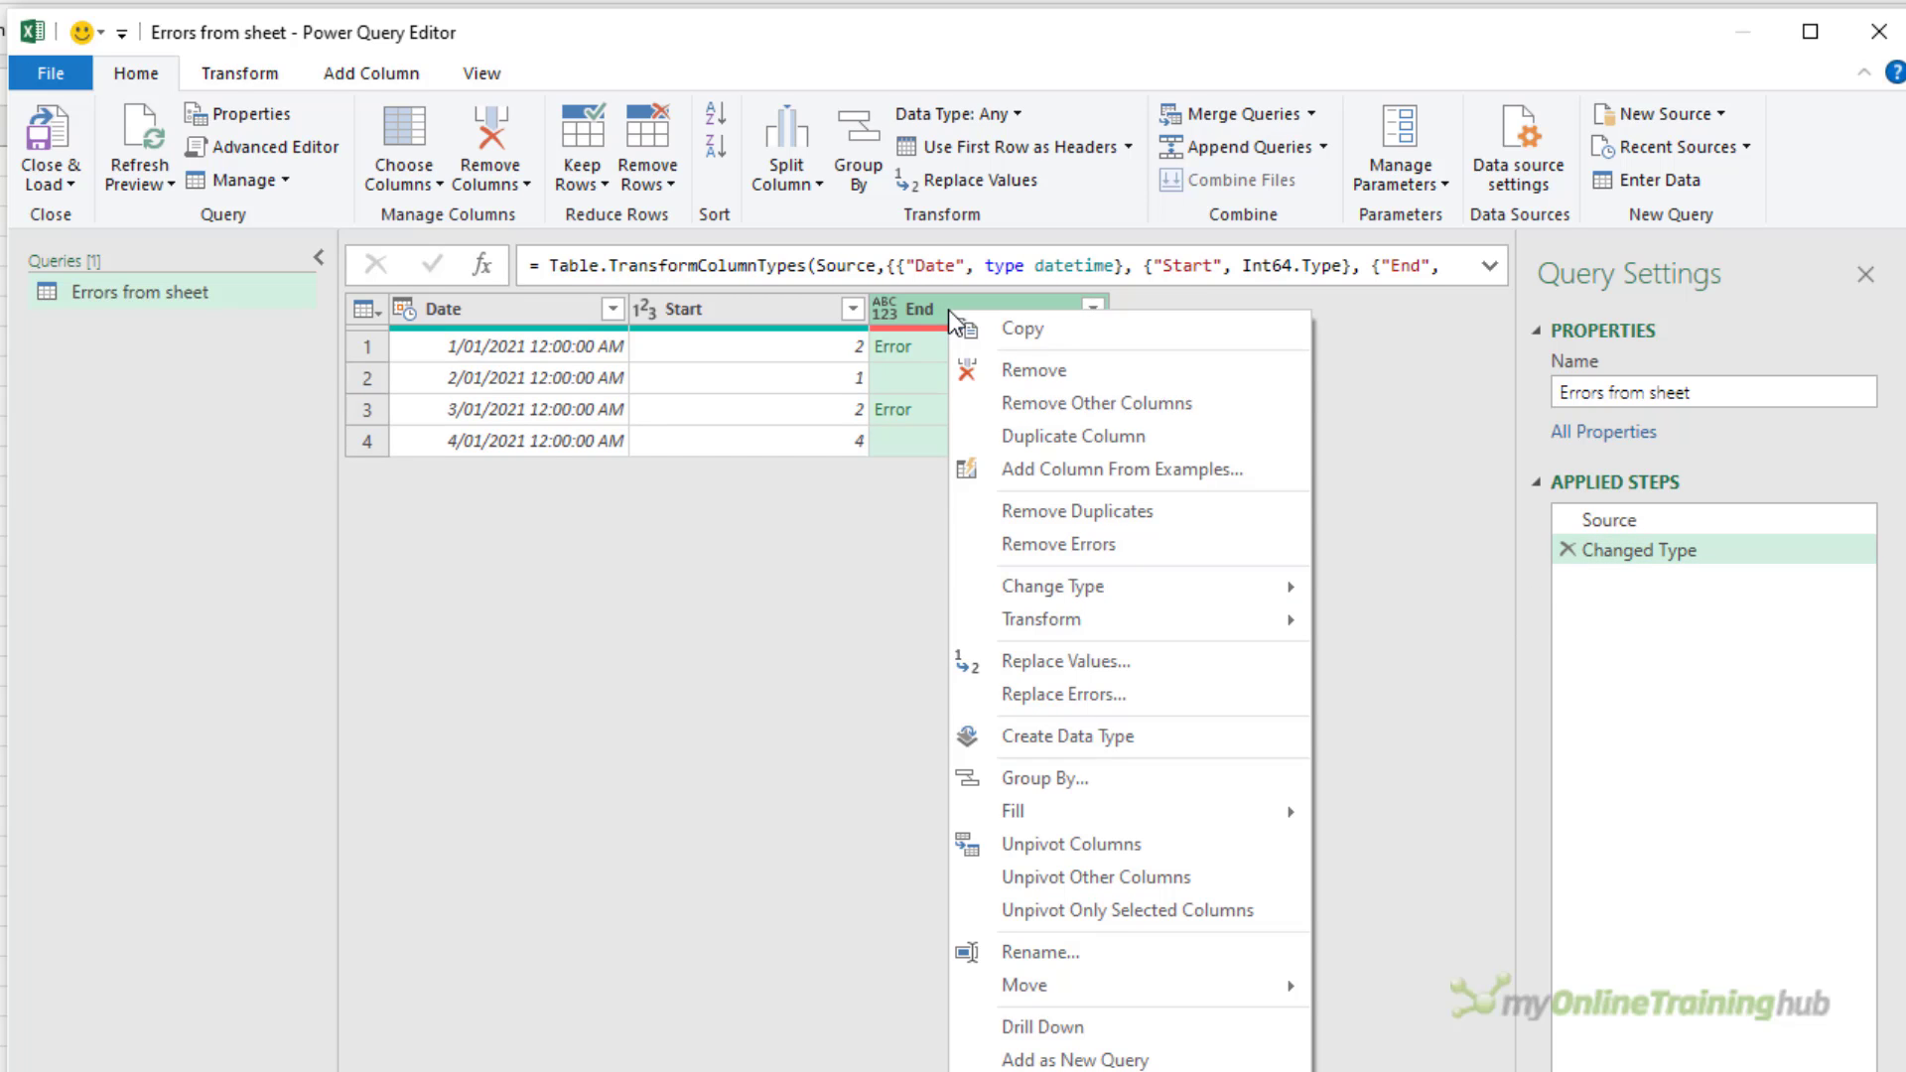
pyautogui.click(1102, 707)
pyautogui.write('0')
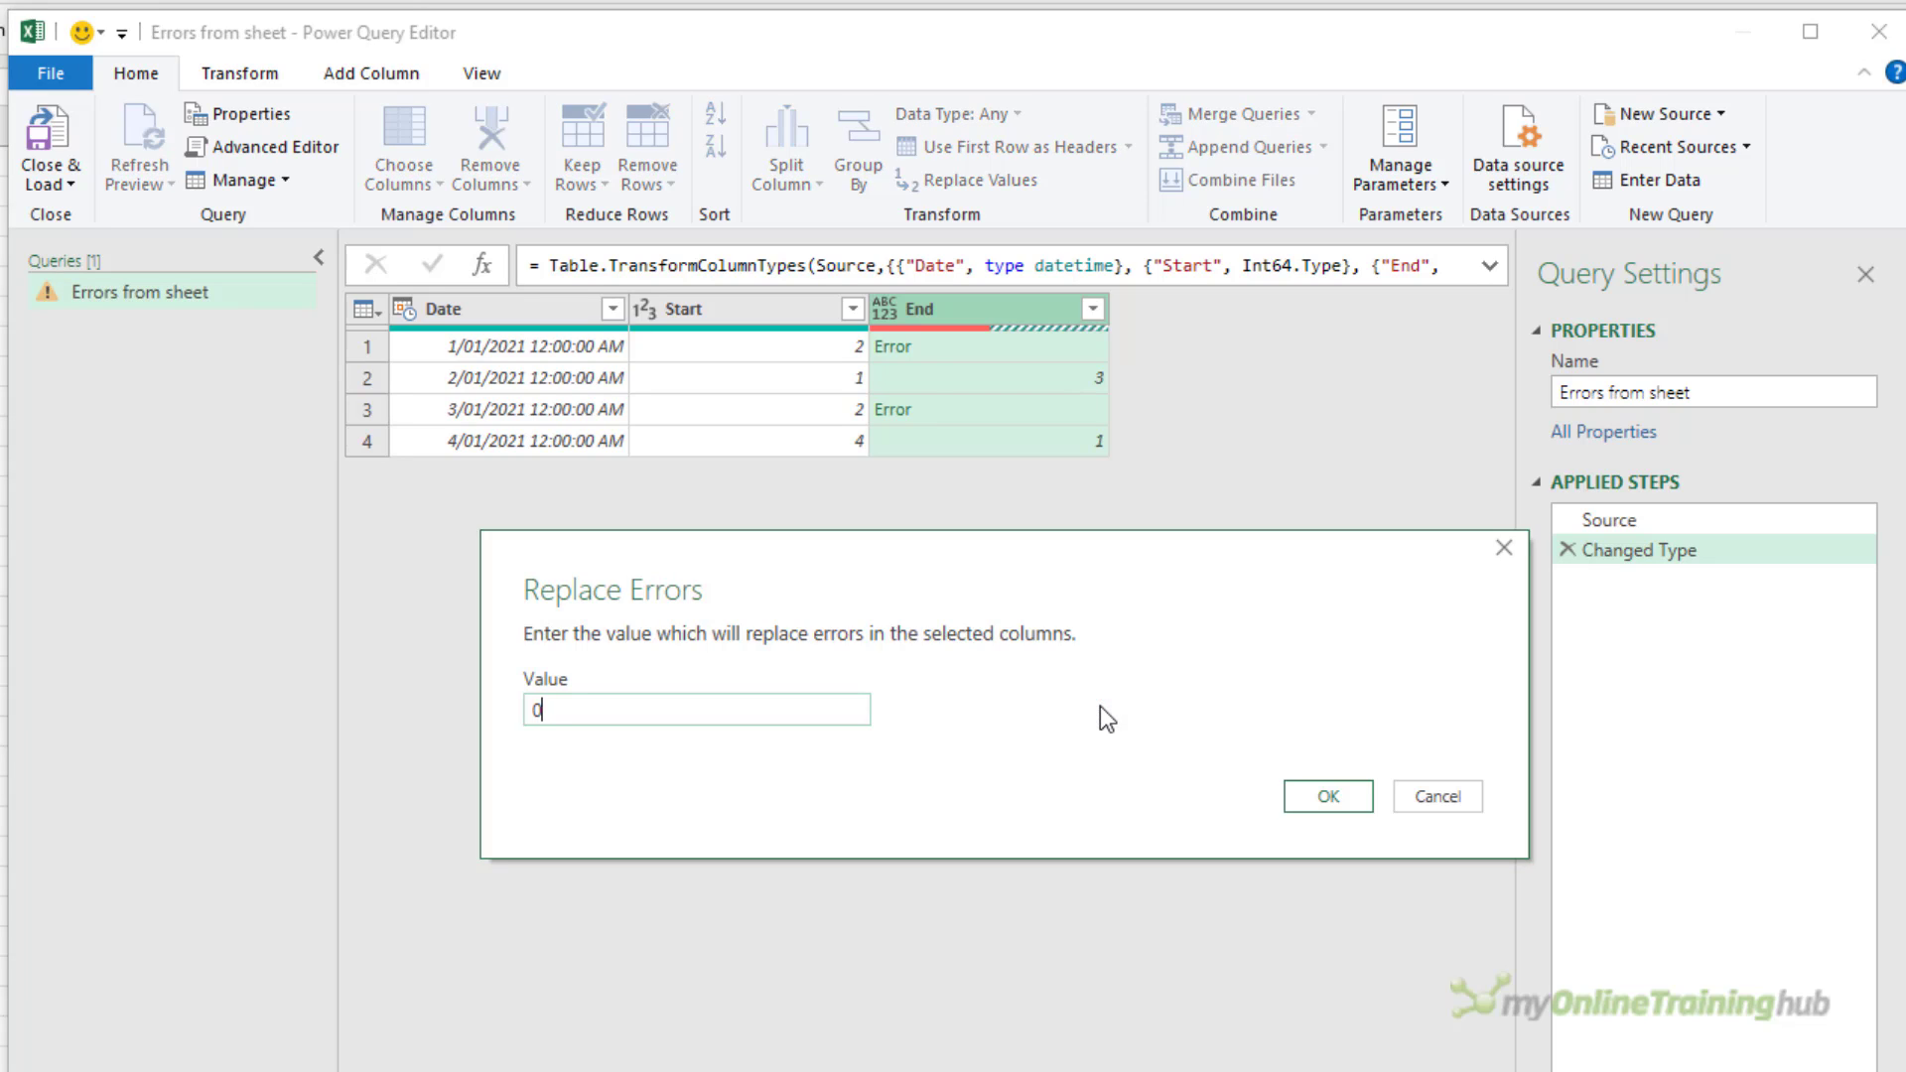
pyautogui.press('Return')
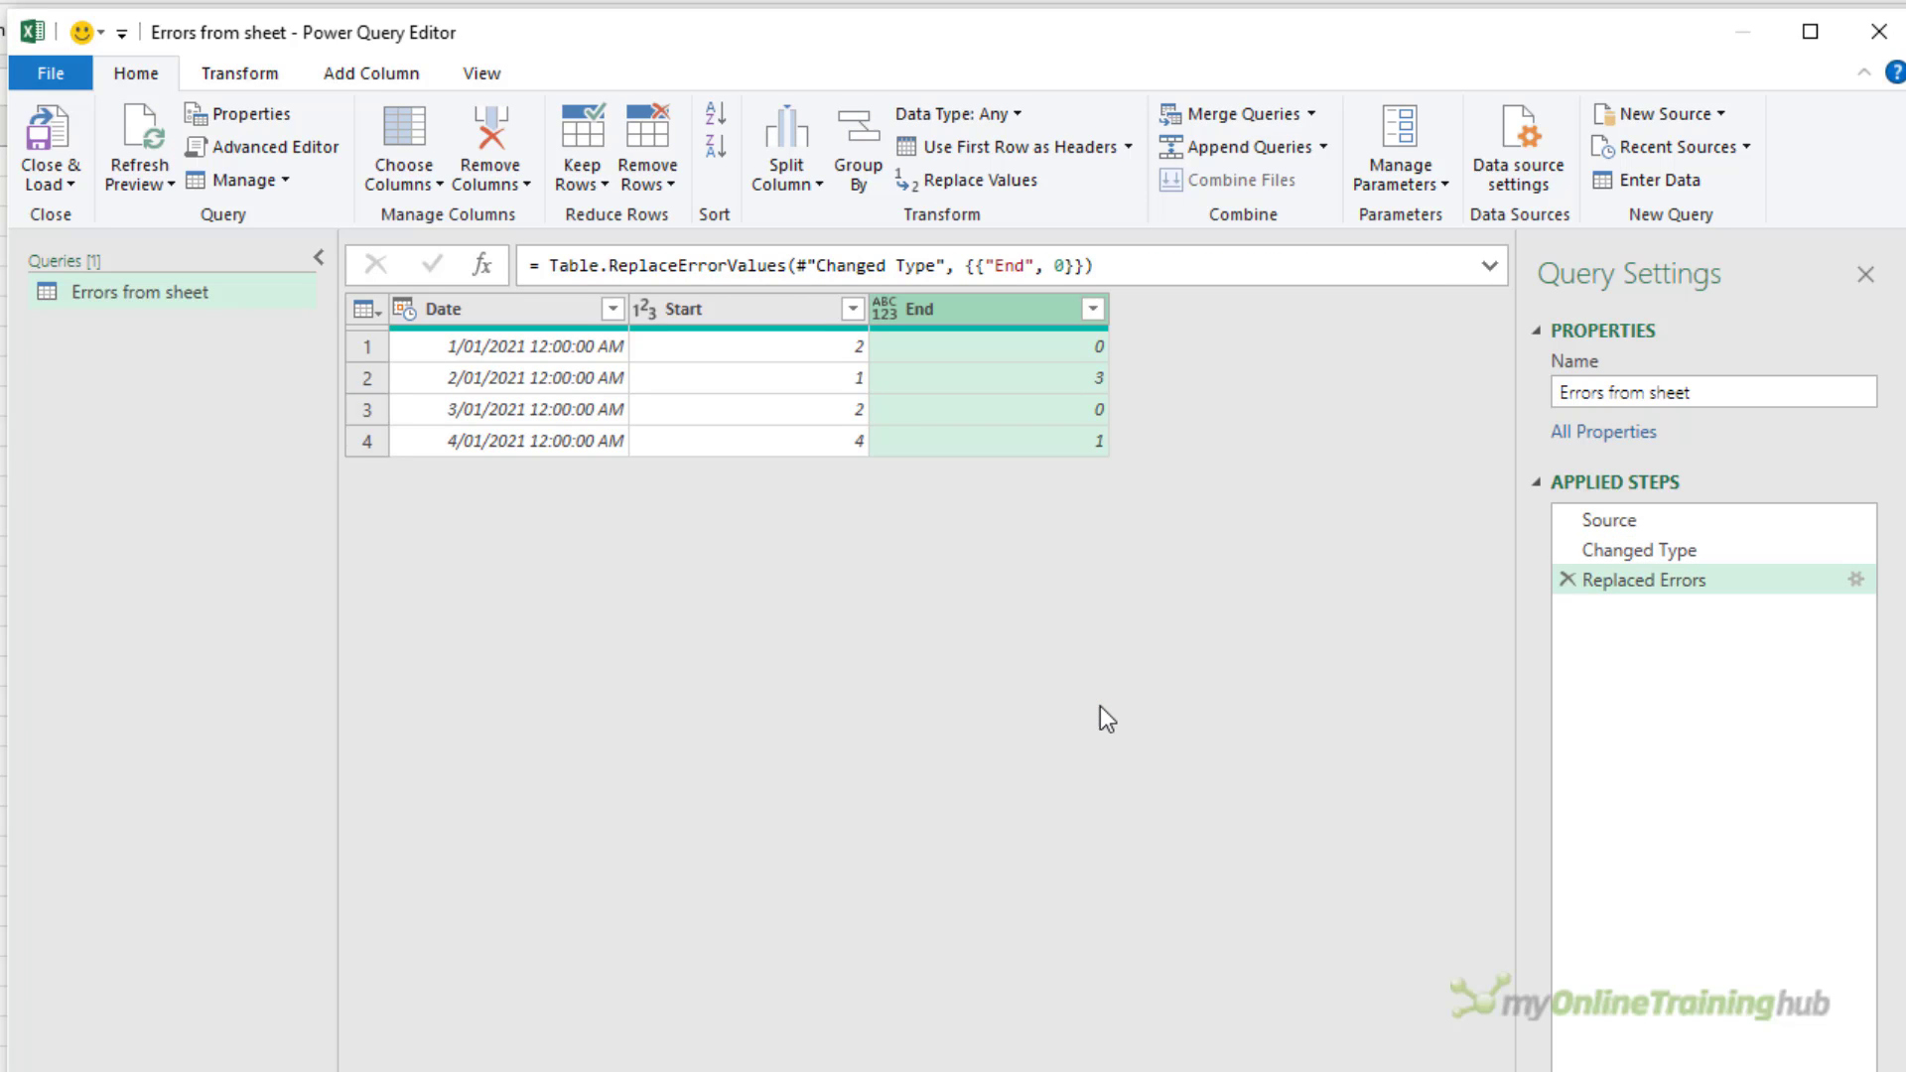
pyautogui.click(1567, 580)
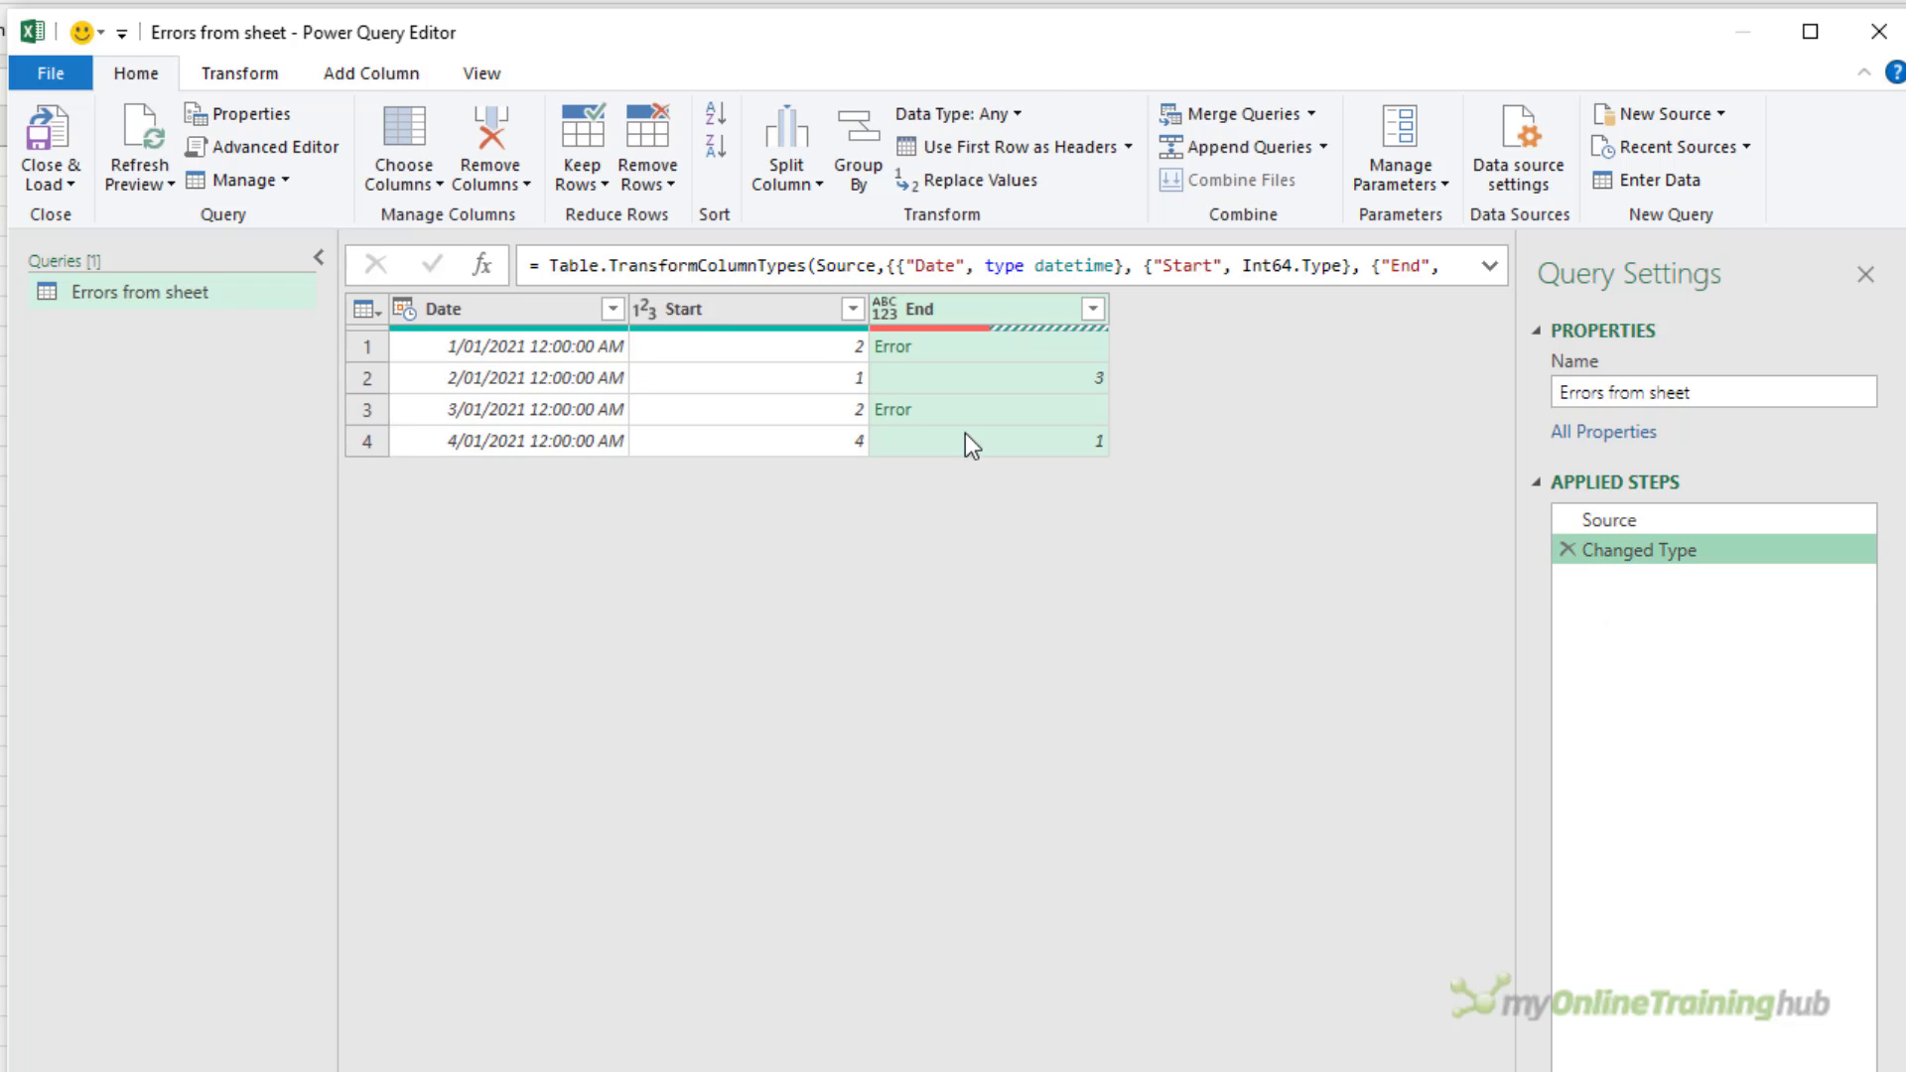
# Add a Custom column with the formula try [End], giving a Record per row
pyautogui.click(369, 74)
pyautogui.click(162, 134)
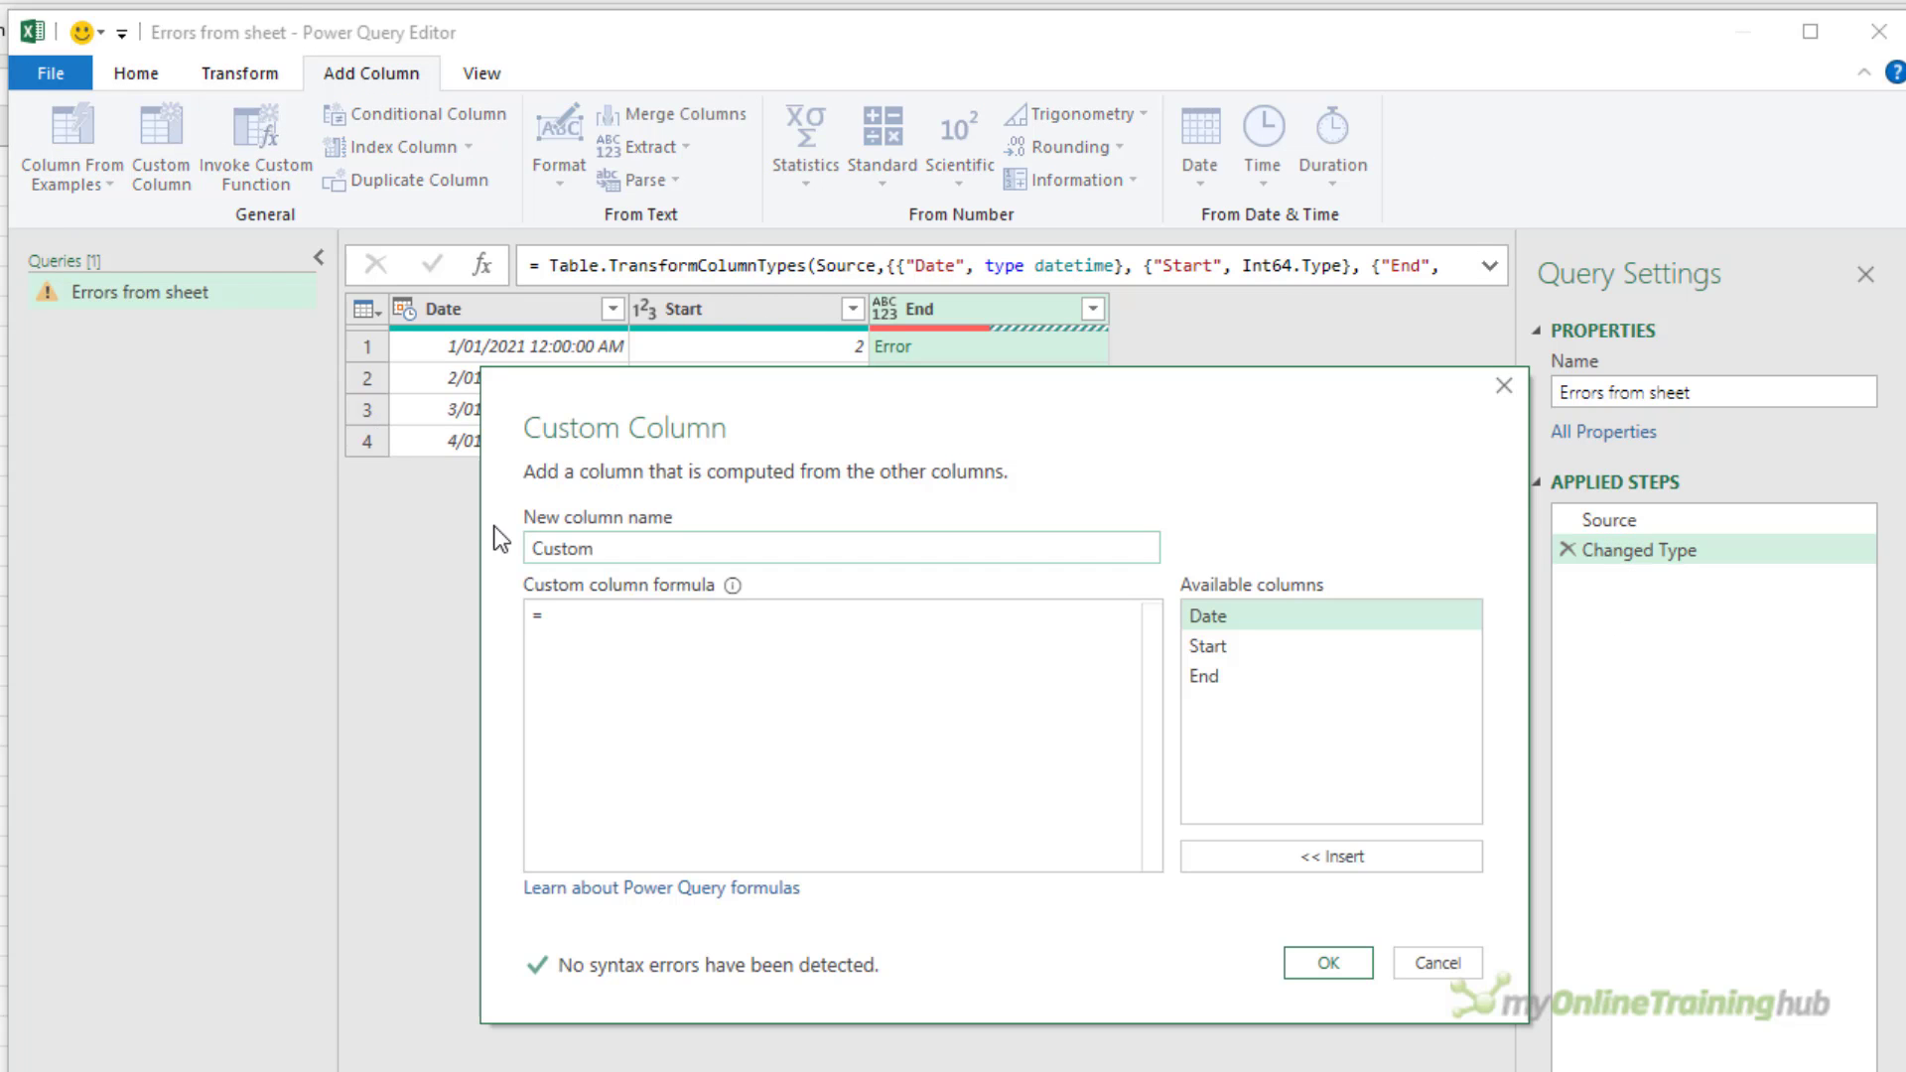
pyautogui.click(649, 614)
pyautogui.write('try')
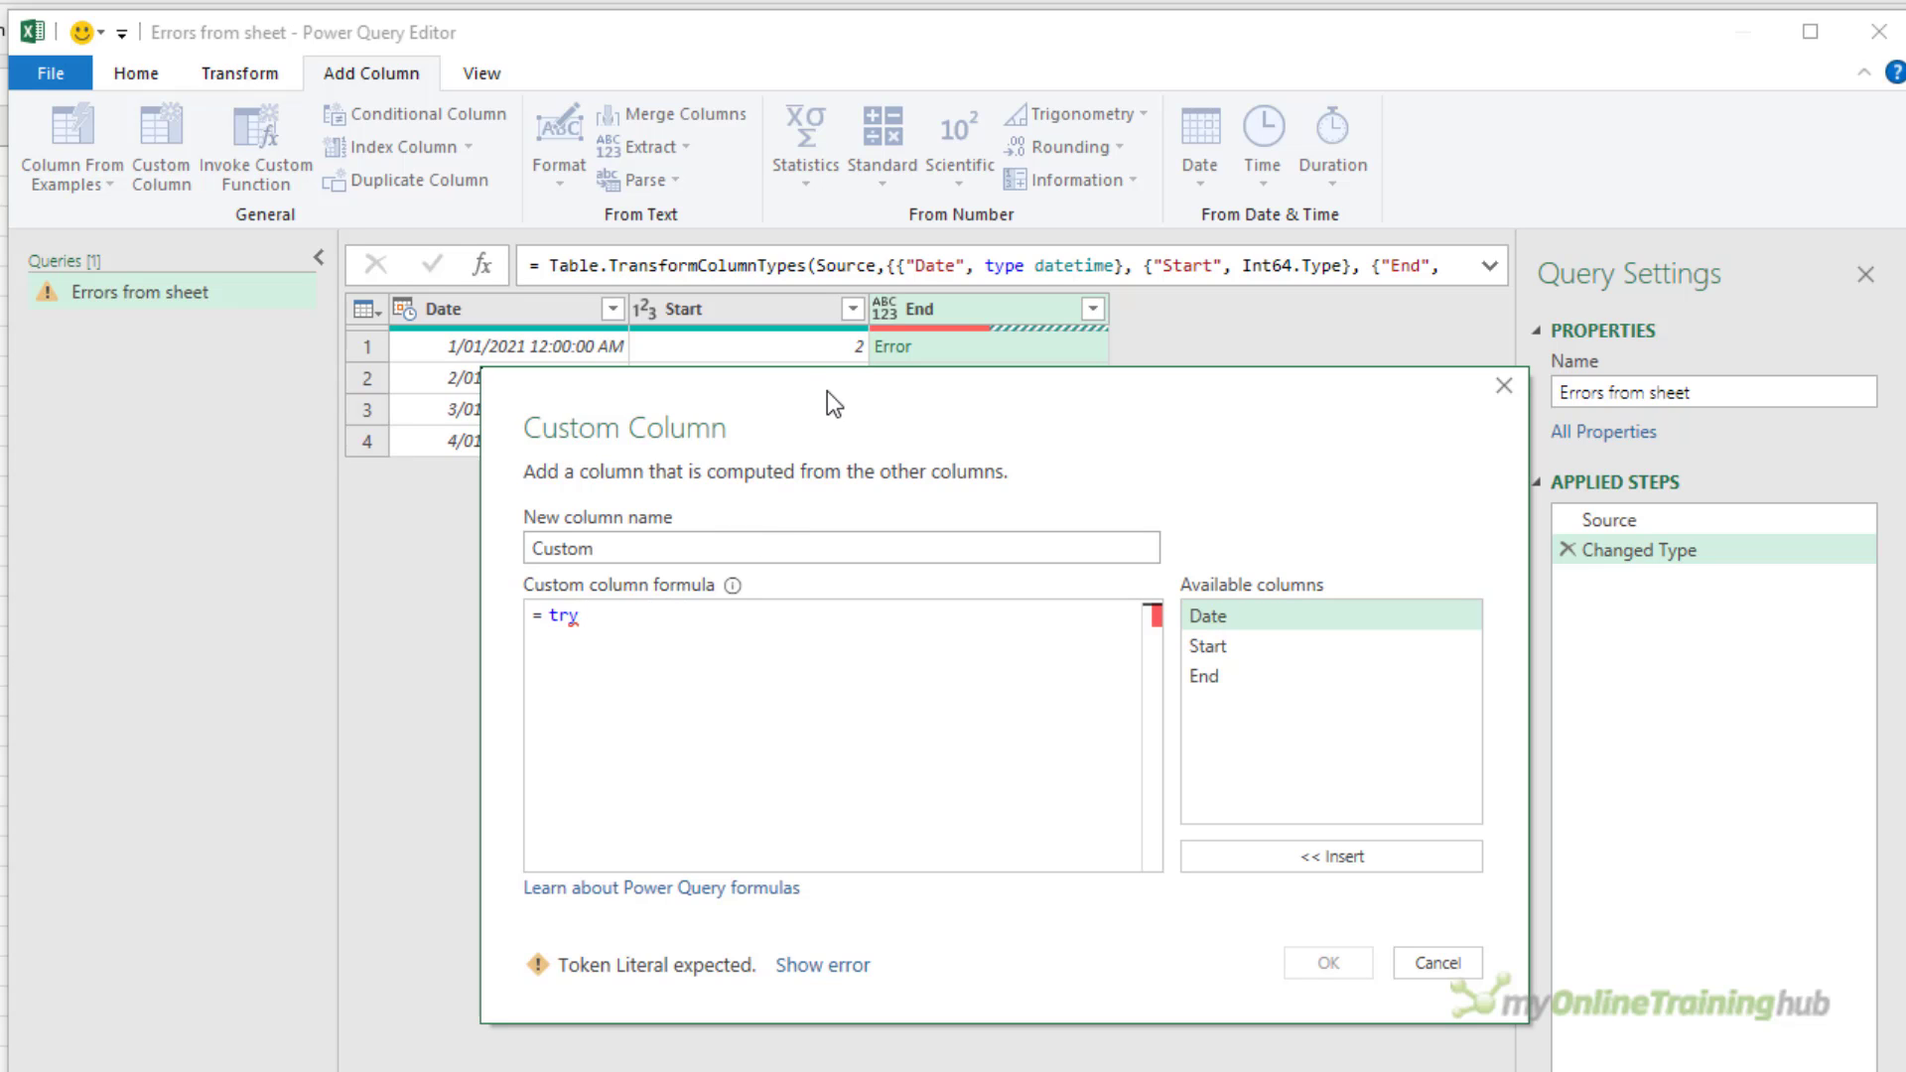
pyautogui.moveTo(826, 391); pyautogui.dragTo(928, 504)
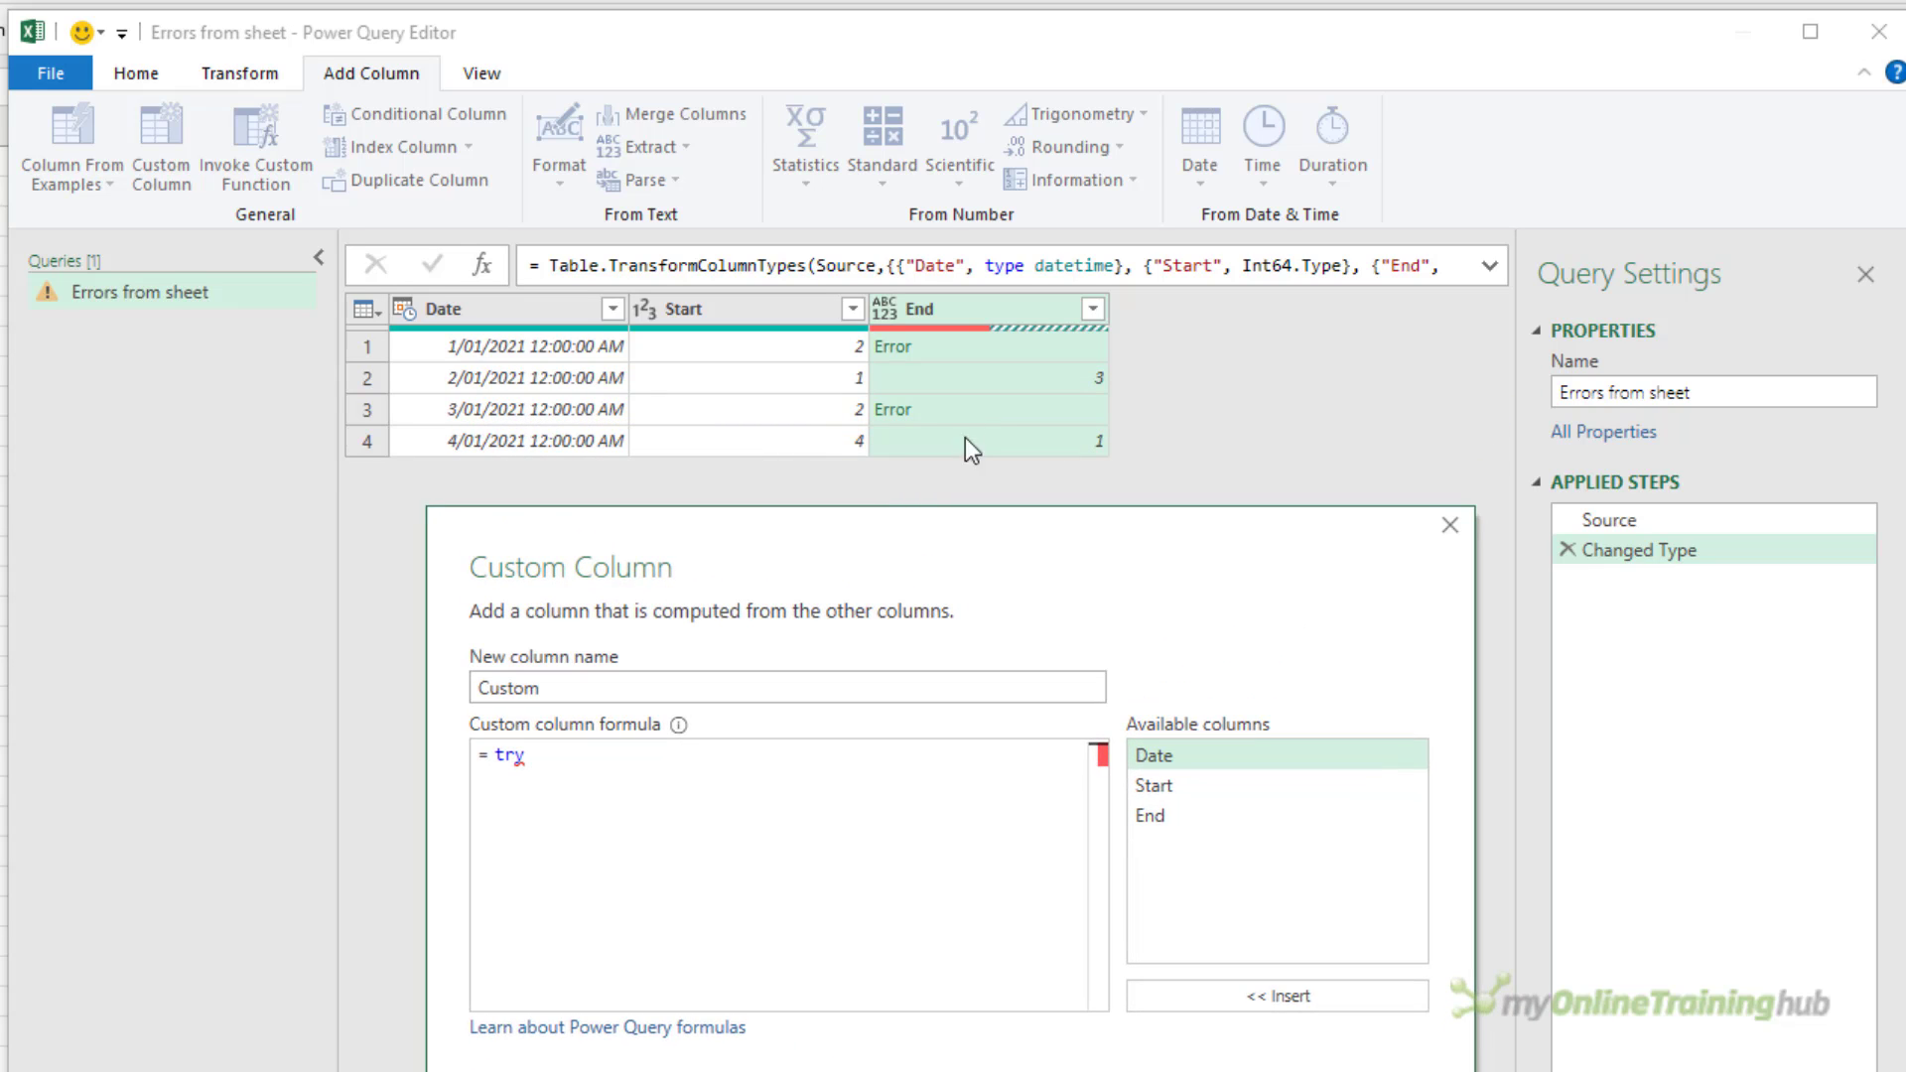
pyautogui.doubleClick(1183, 814)
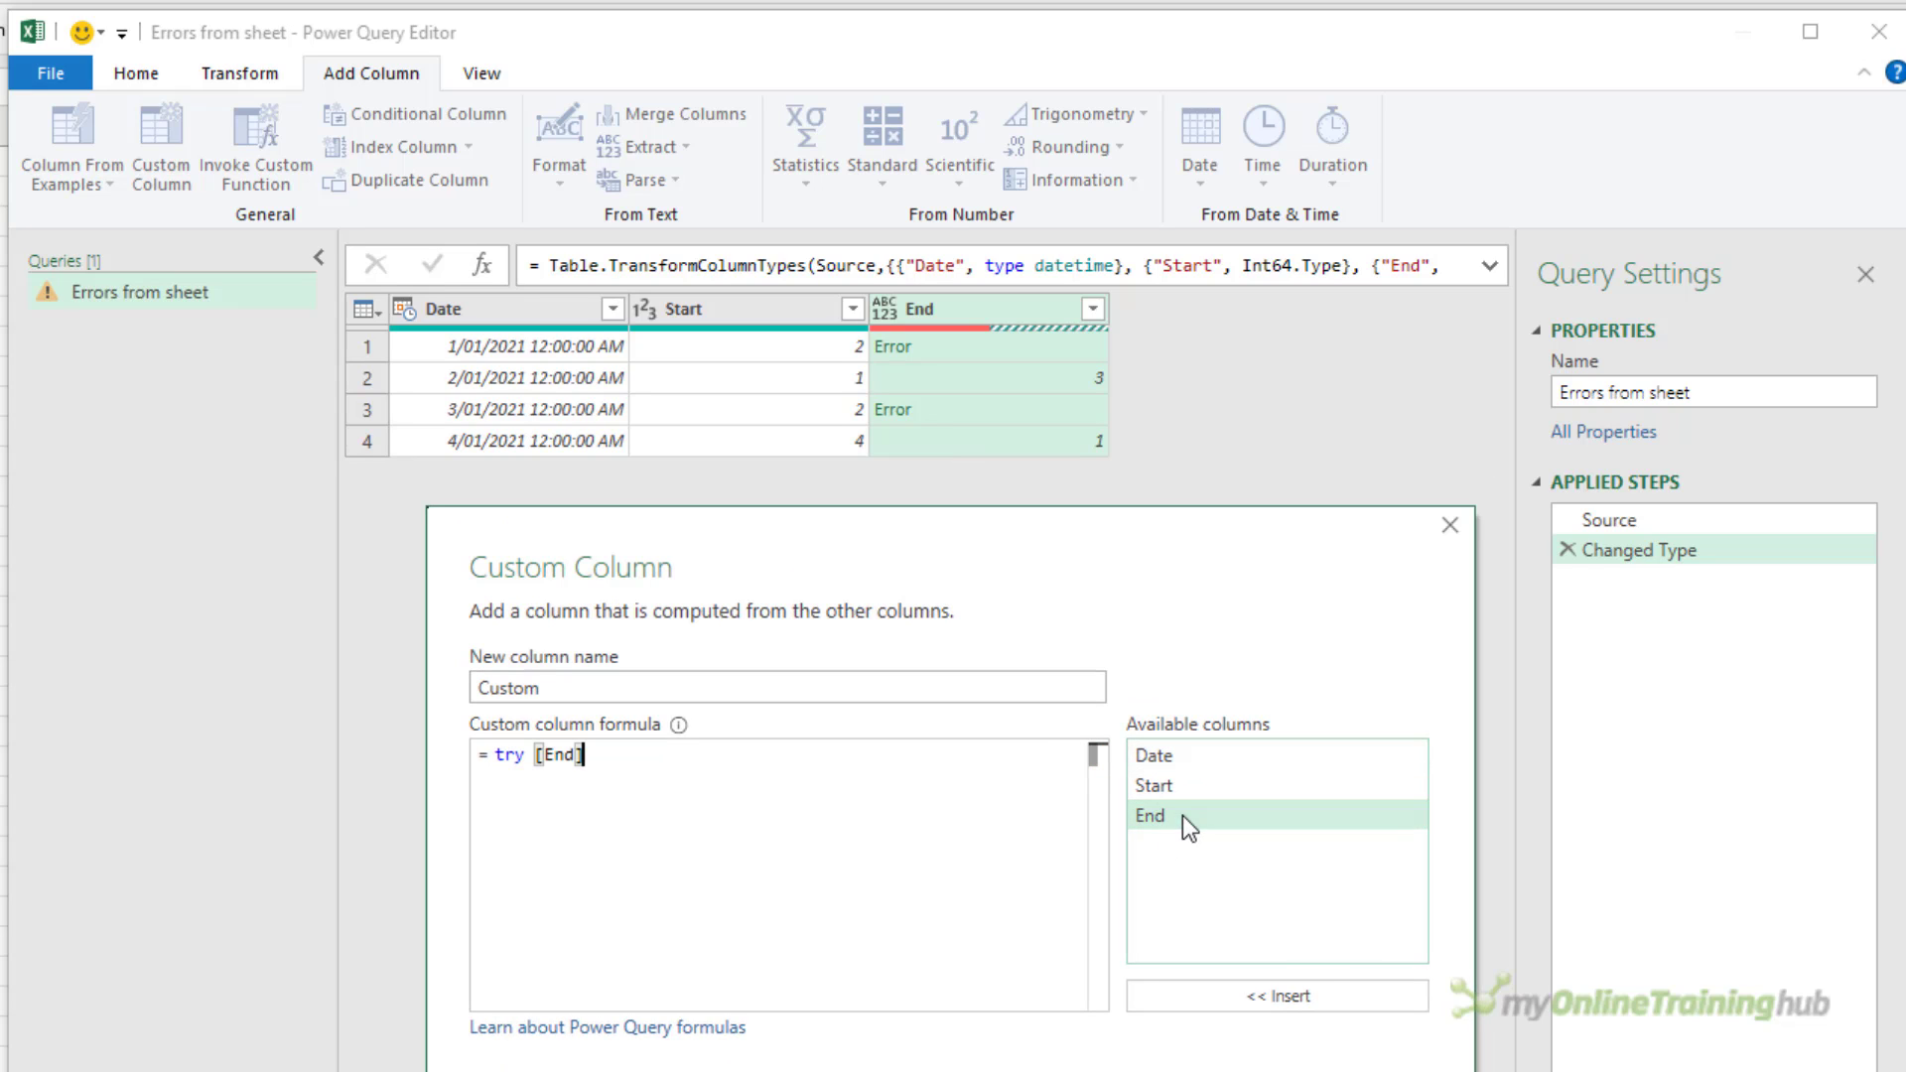
pyautogui.press('Return')
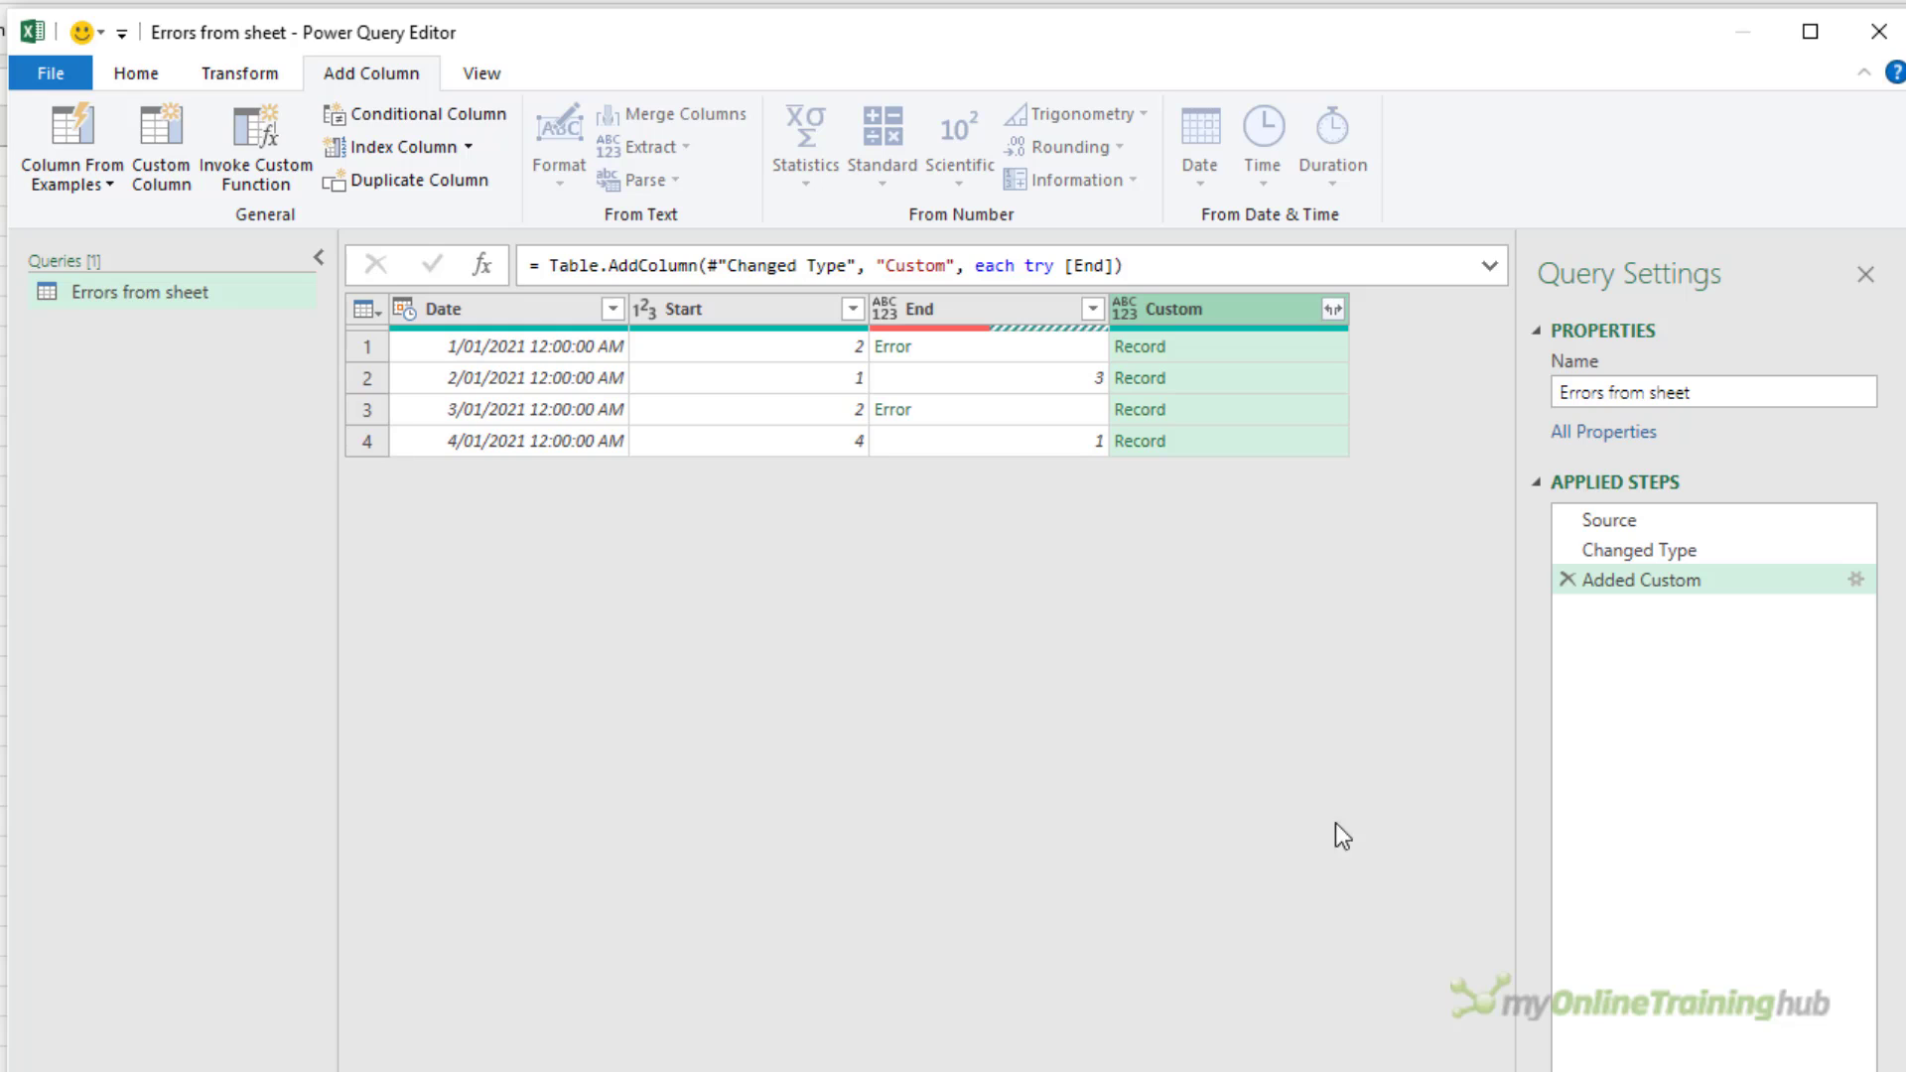
# Preview the try records of rows 1 and 2: HasError TRUE with Error versus Value 3
pyautogui.click(1262, 349)
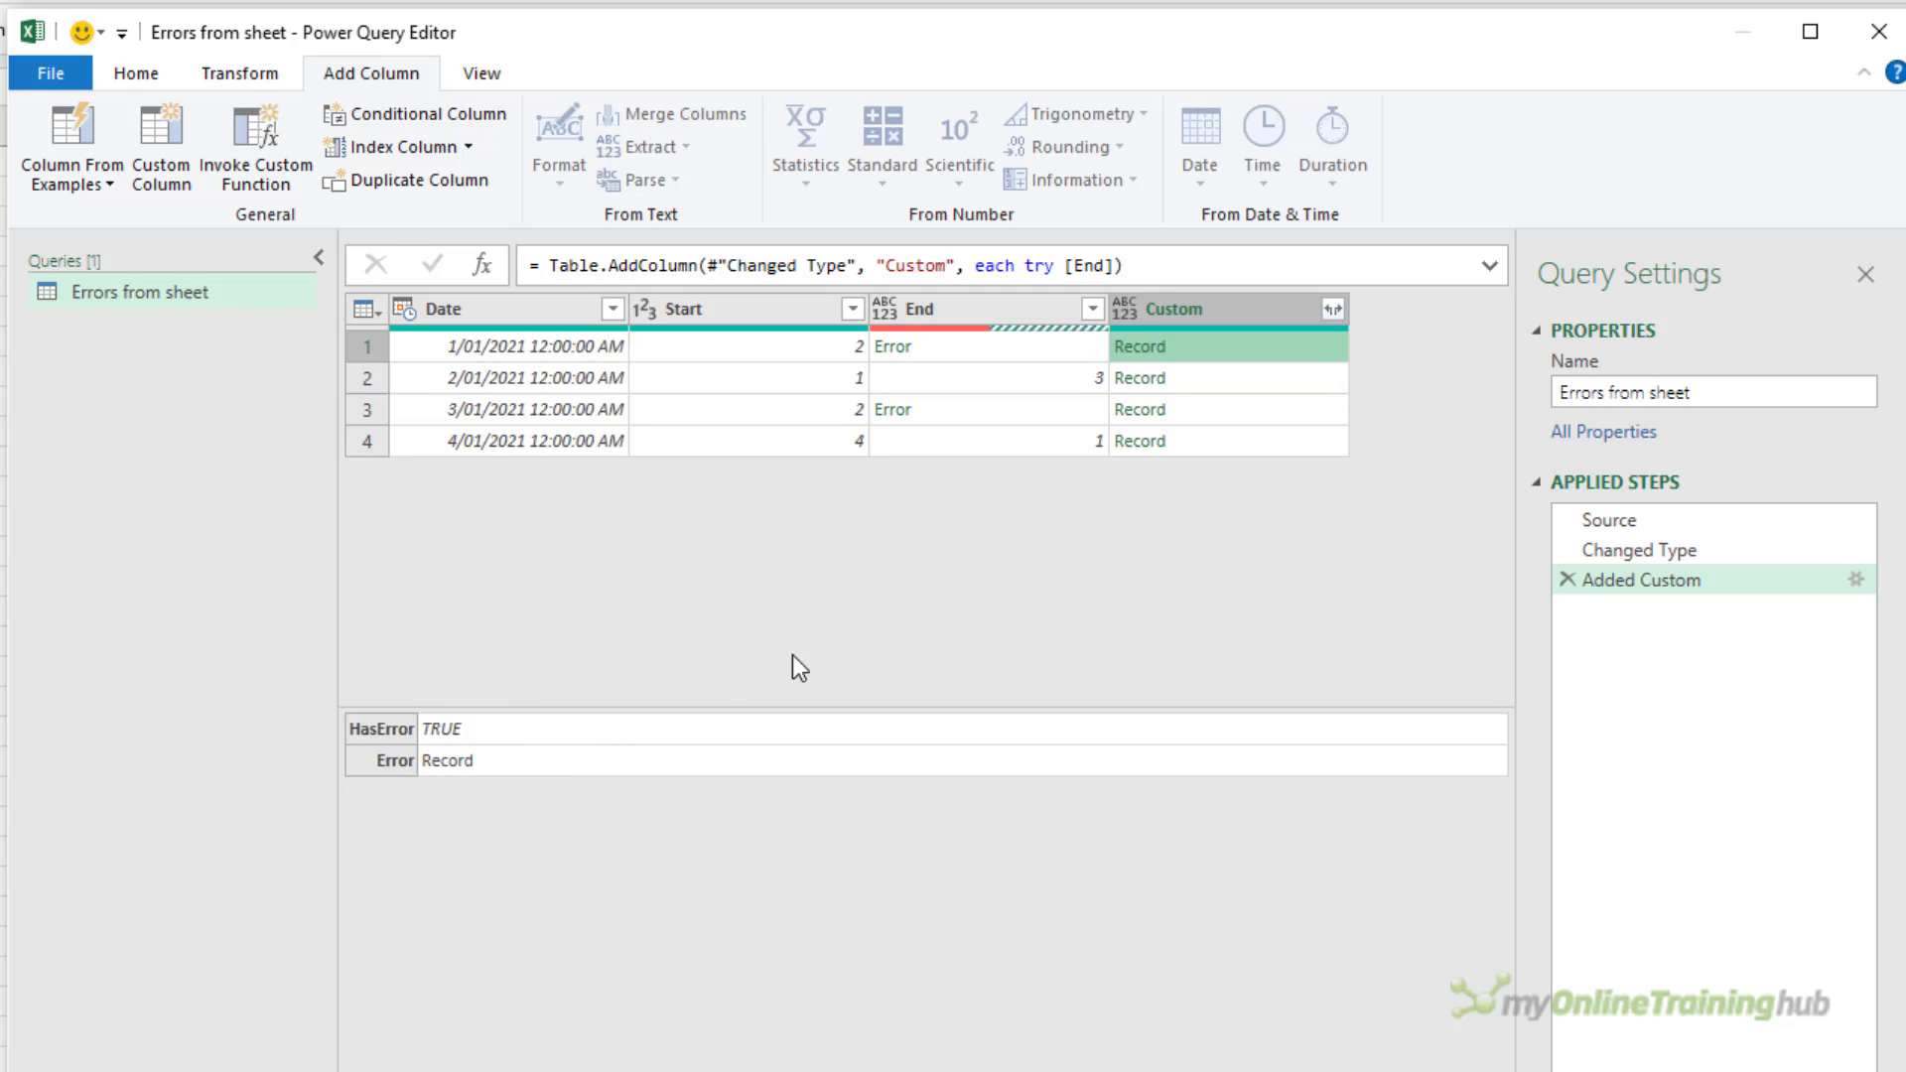
pyautogui.click(1236, 385)
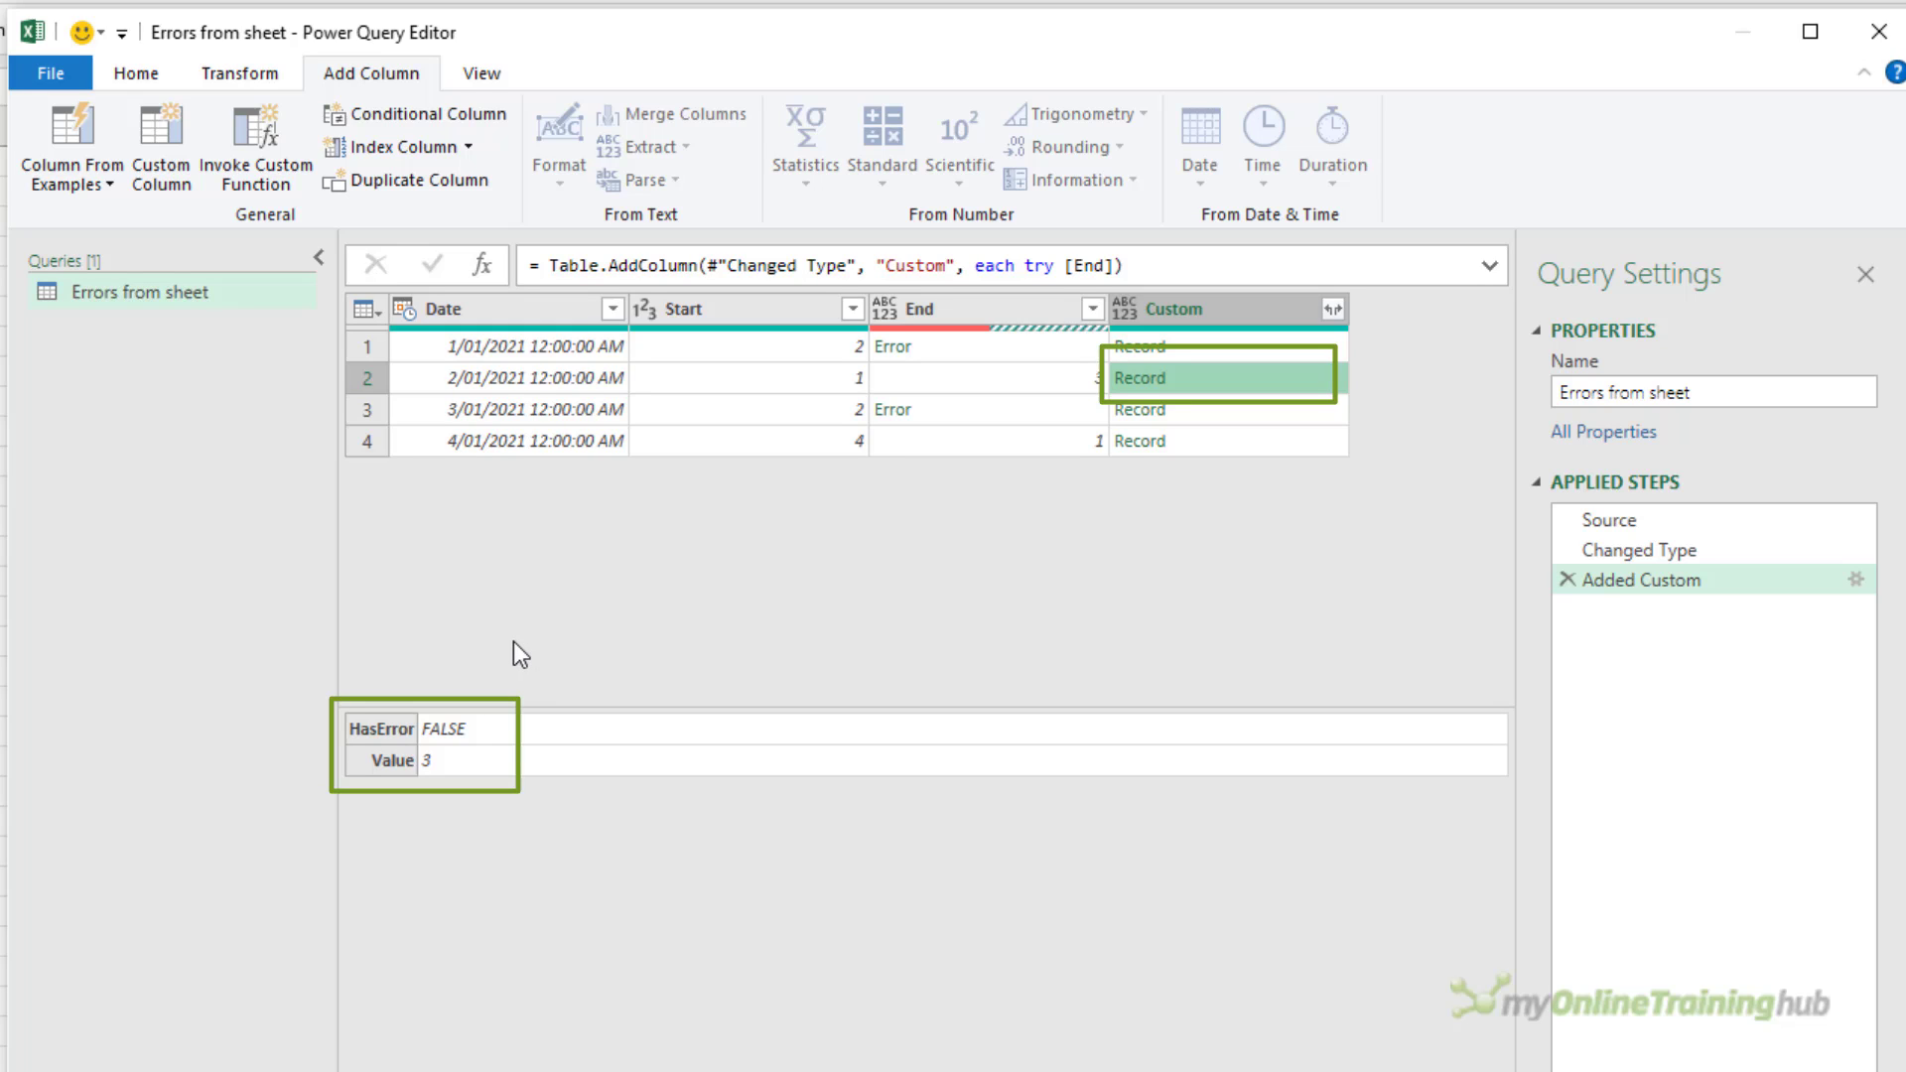
pyautogui.click(1259, 343)
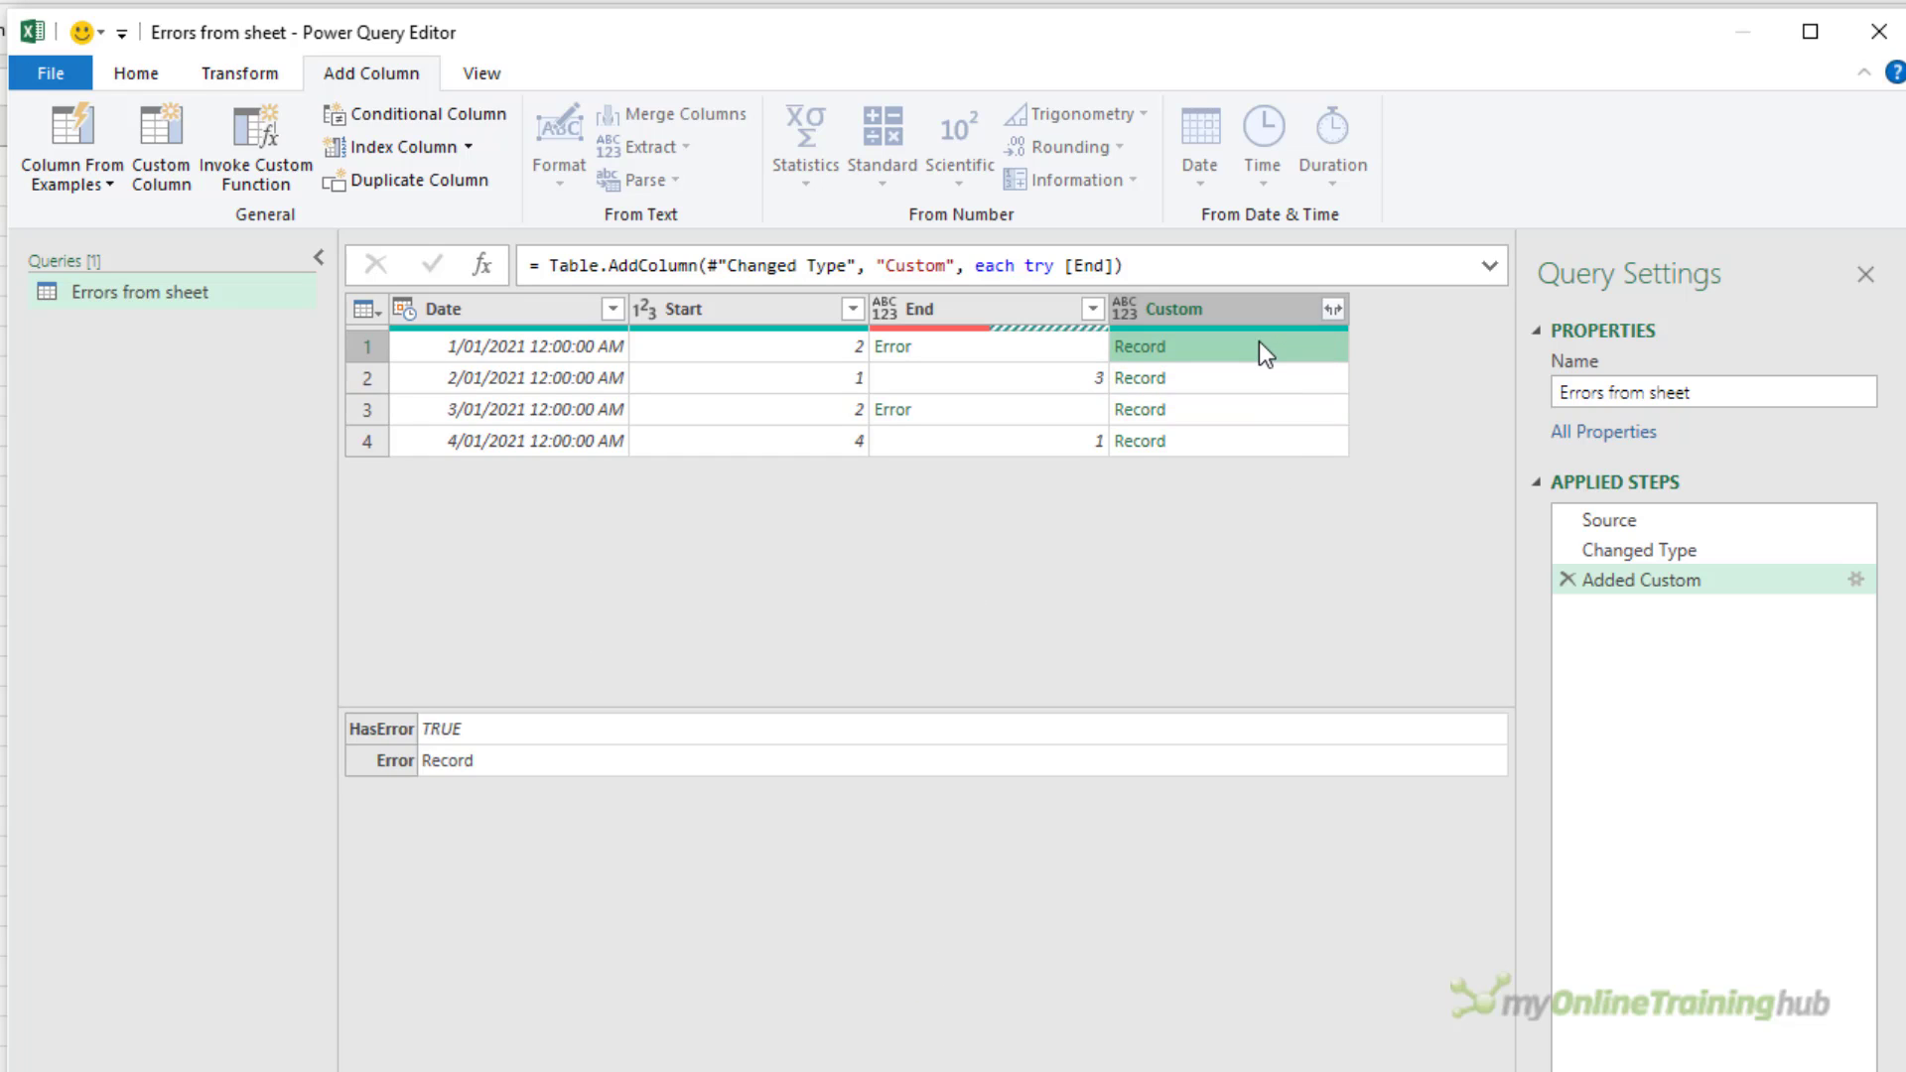
# Drill into row 1's record to reveal DataFormat.Error, 'Invalid cell value #REF!'
pyautogui.click(1137, 347)
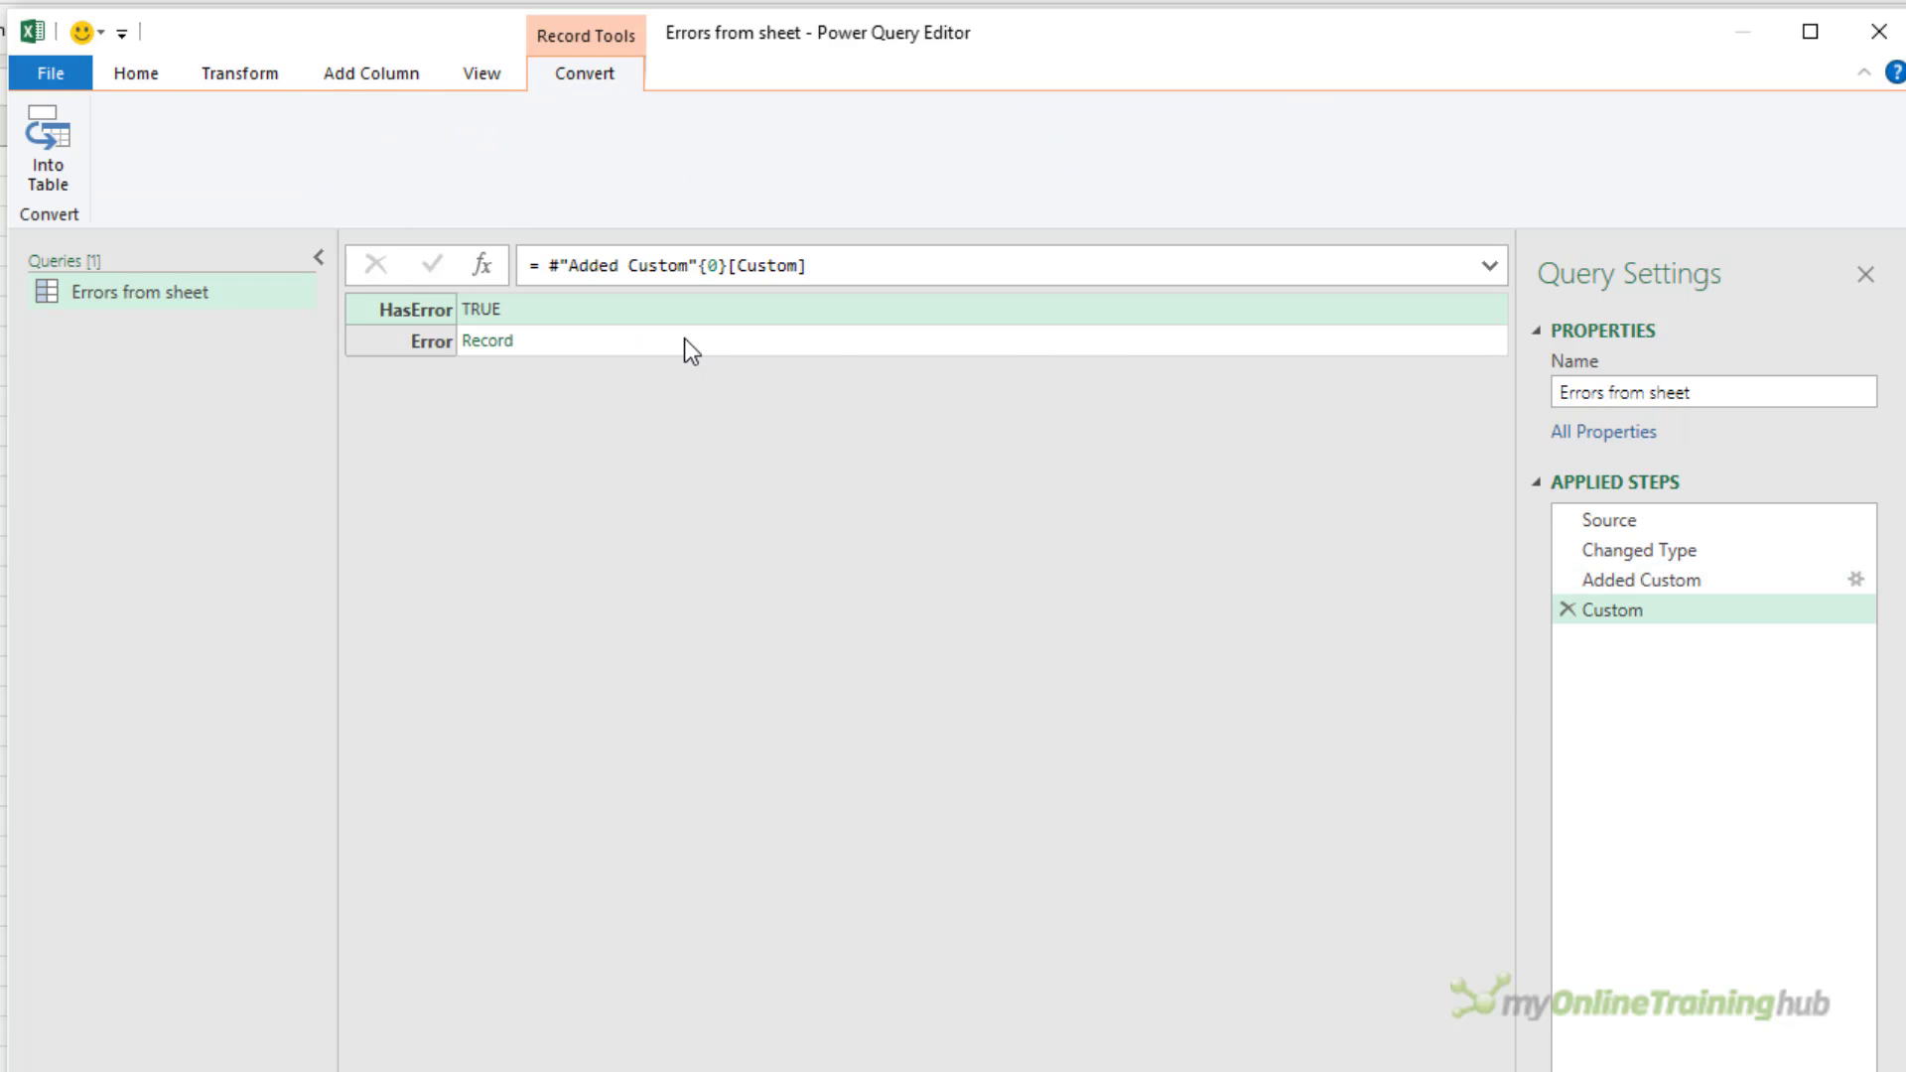
pyautogui.click(684, 341)
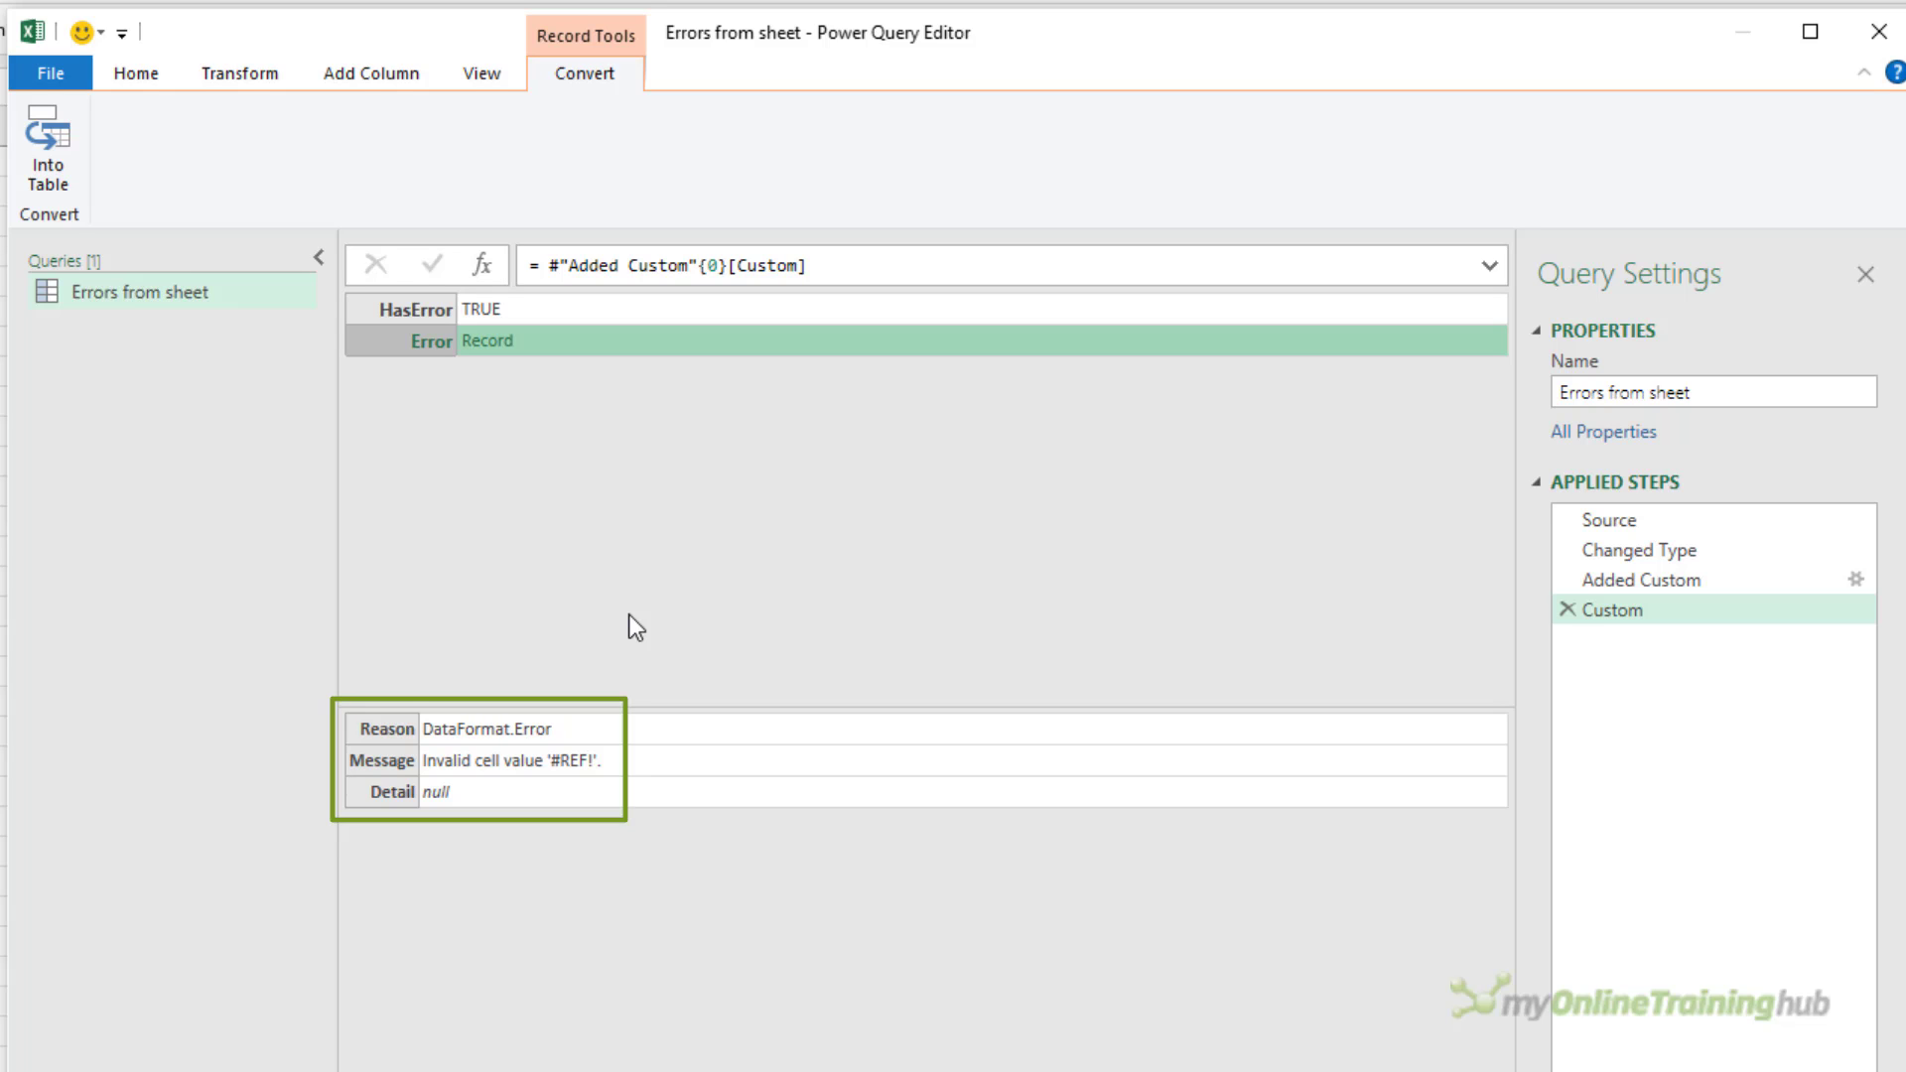
# Remove the drill-down step, then expand Custom and Custom.Error into HasError, Reason, Message, Detail and Value columns
pyautogui.click(1566, 610)
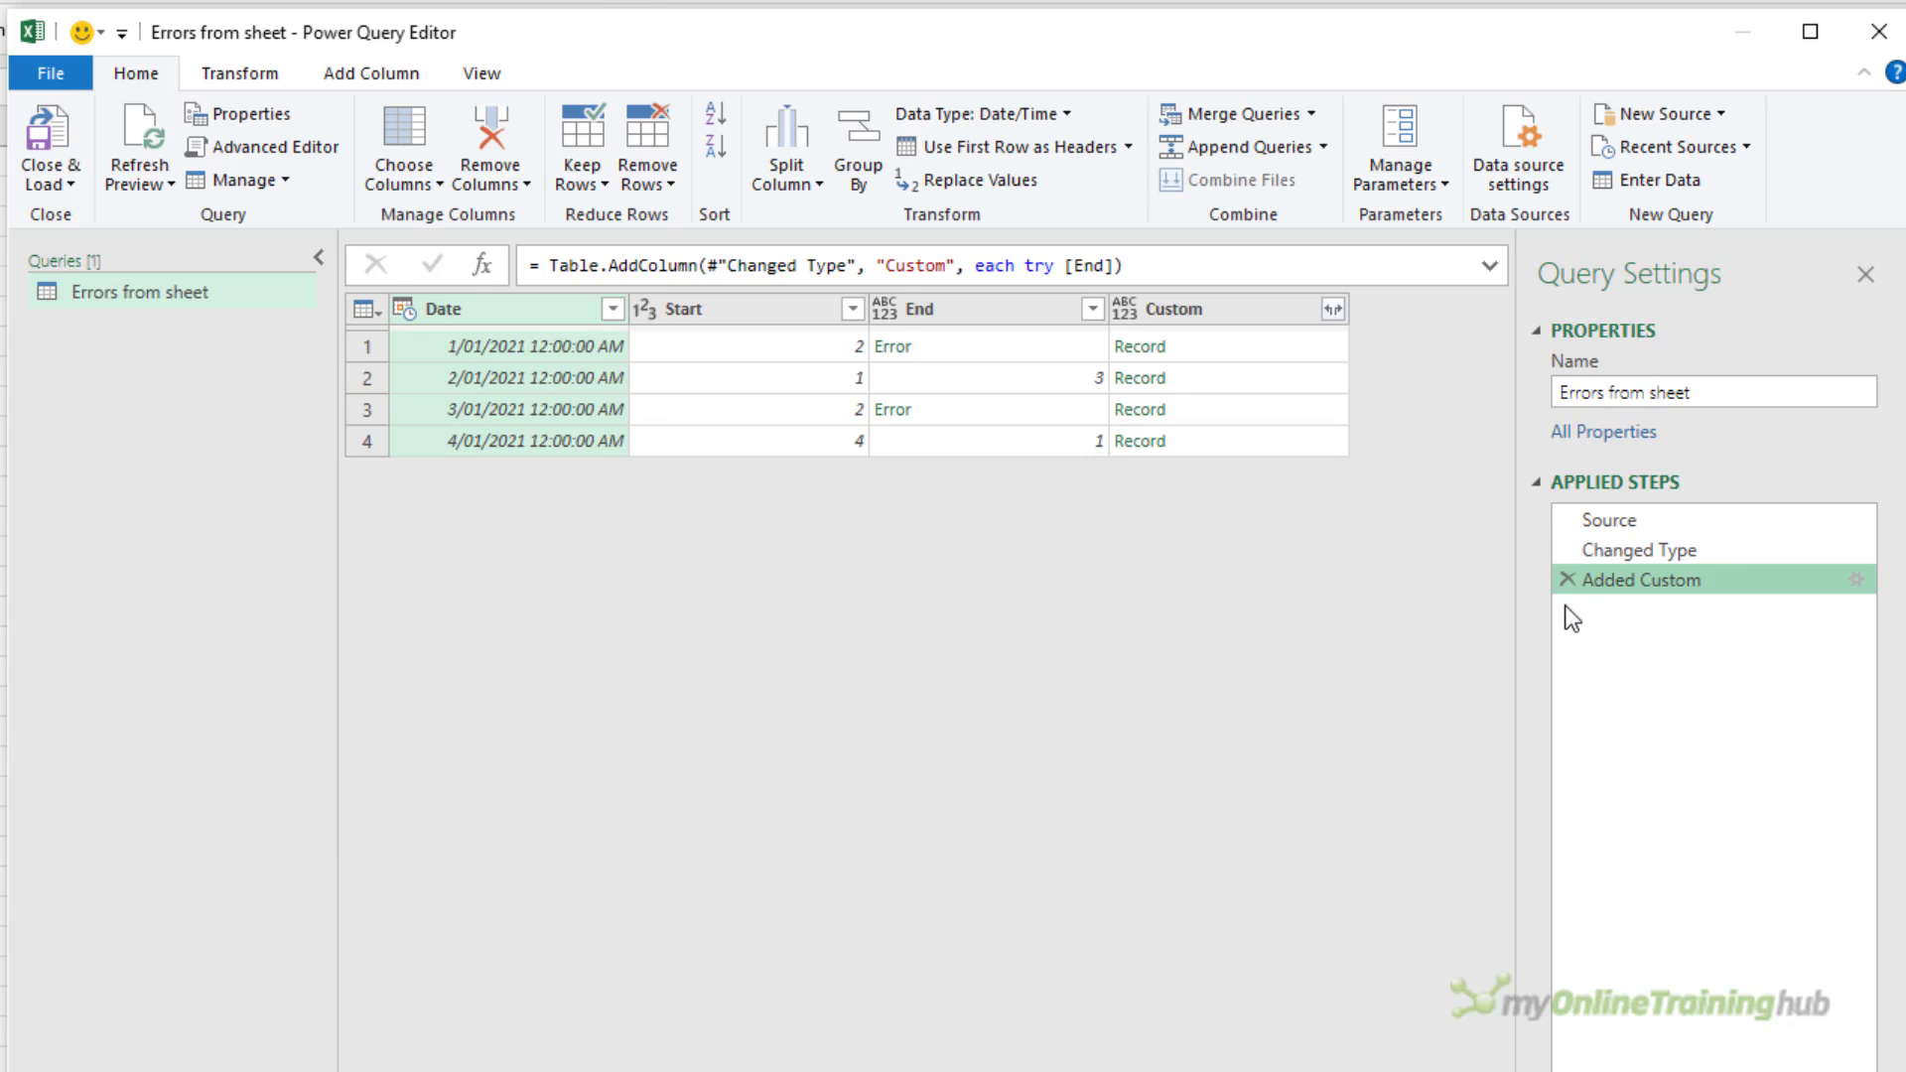
pyautogui.click(1866, 274)
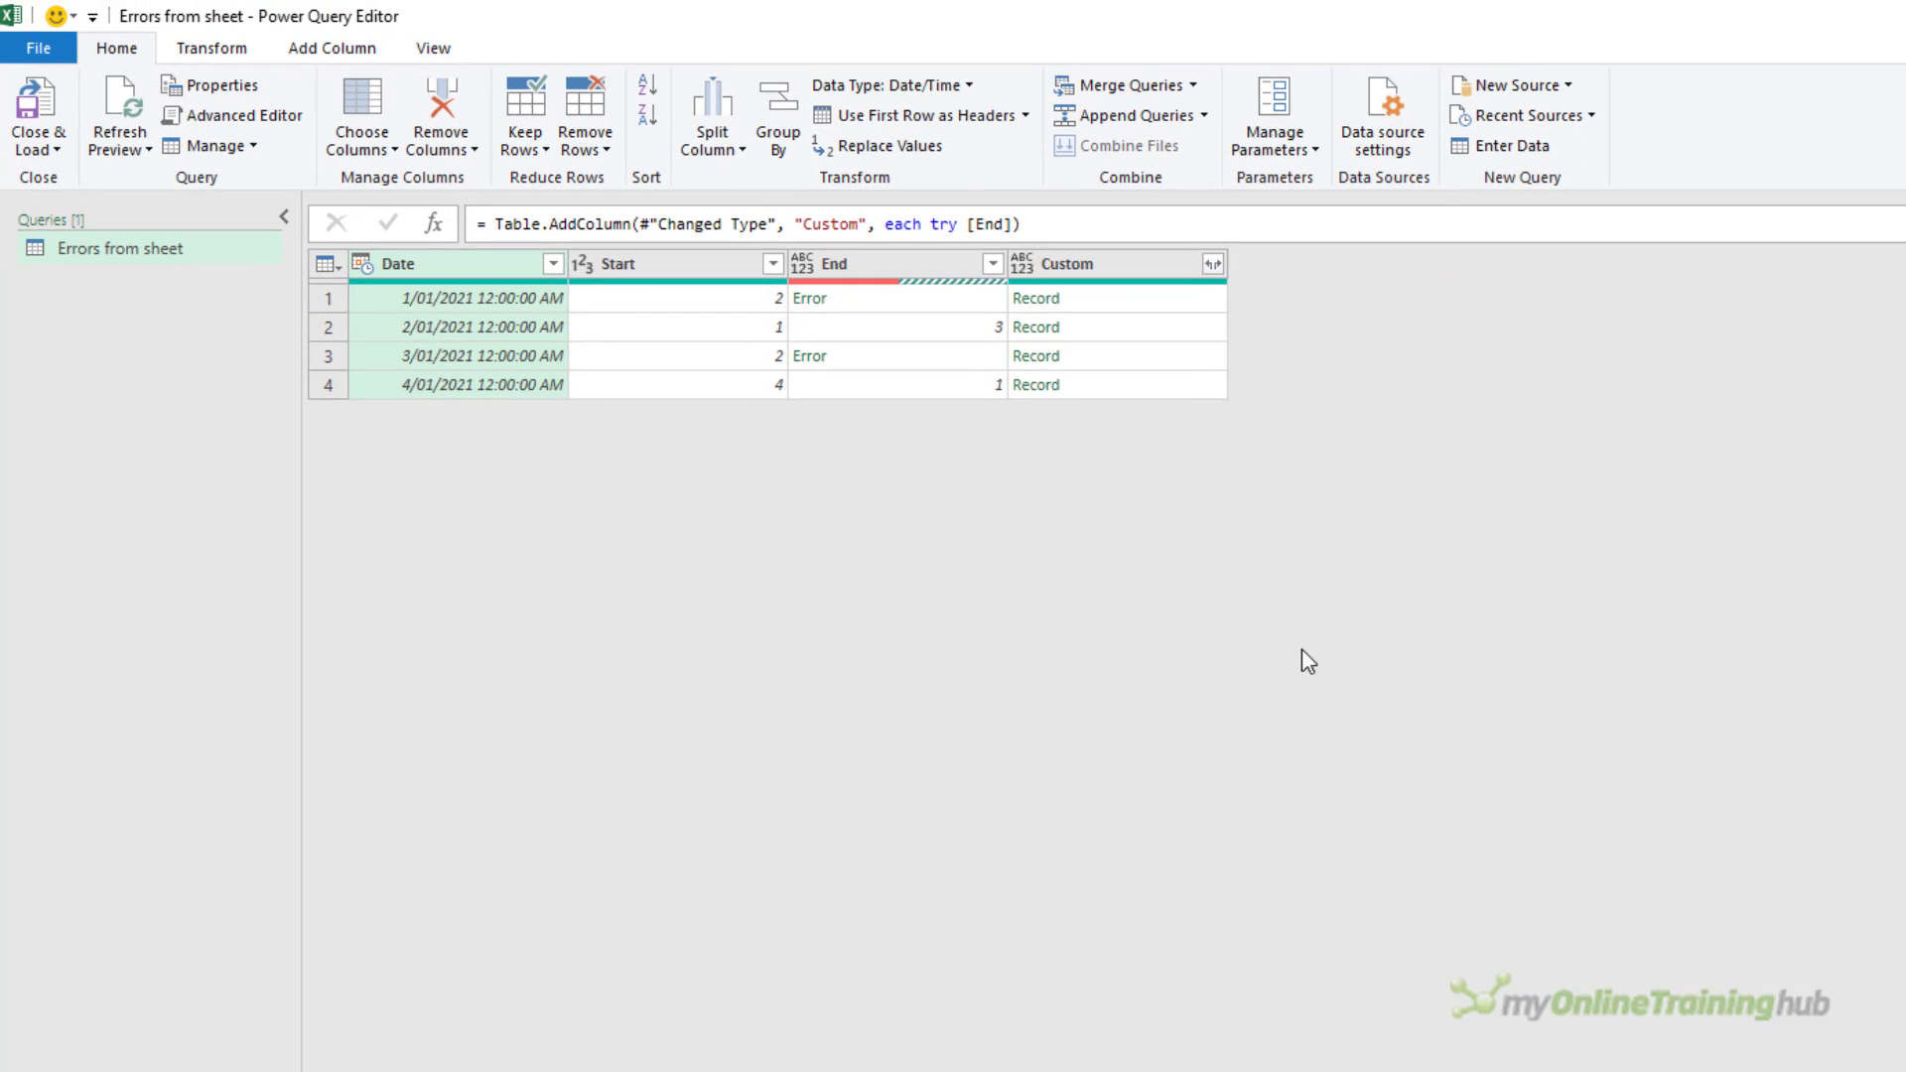
pyautogui.click(1212, 265)
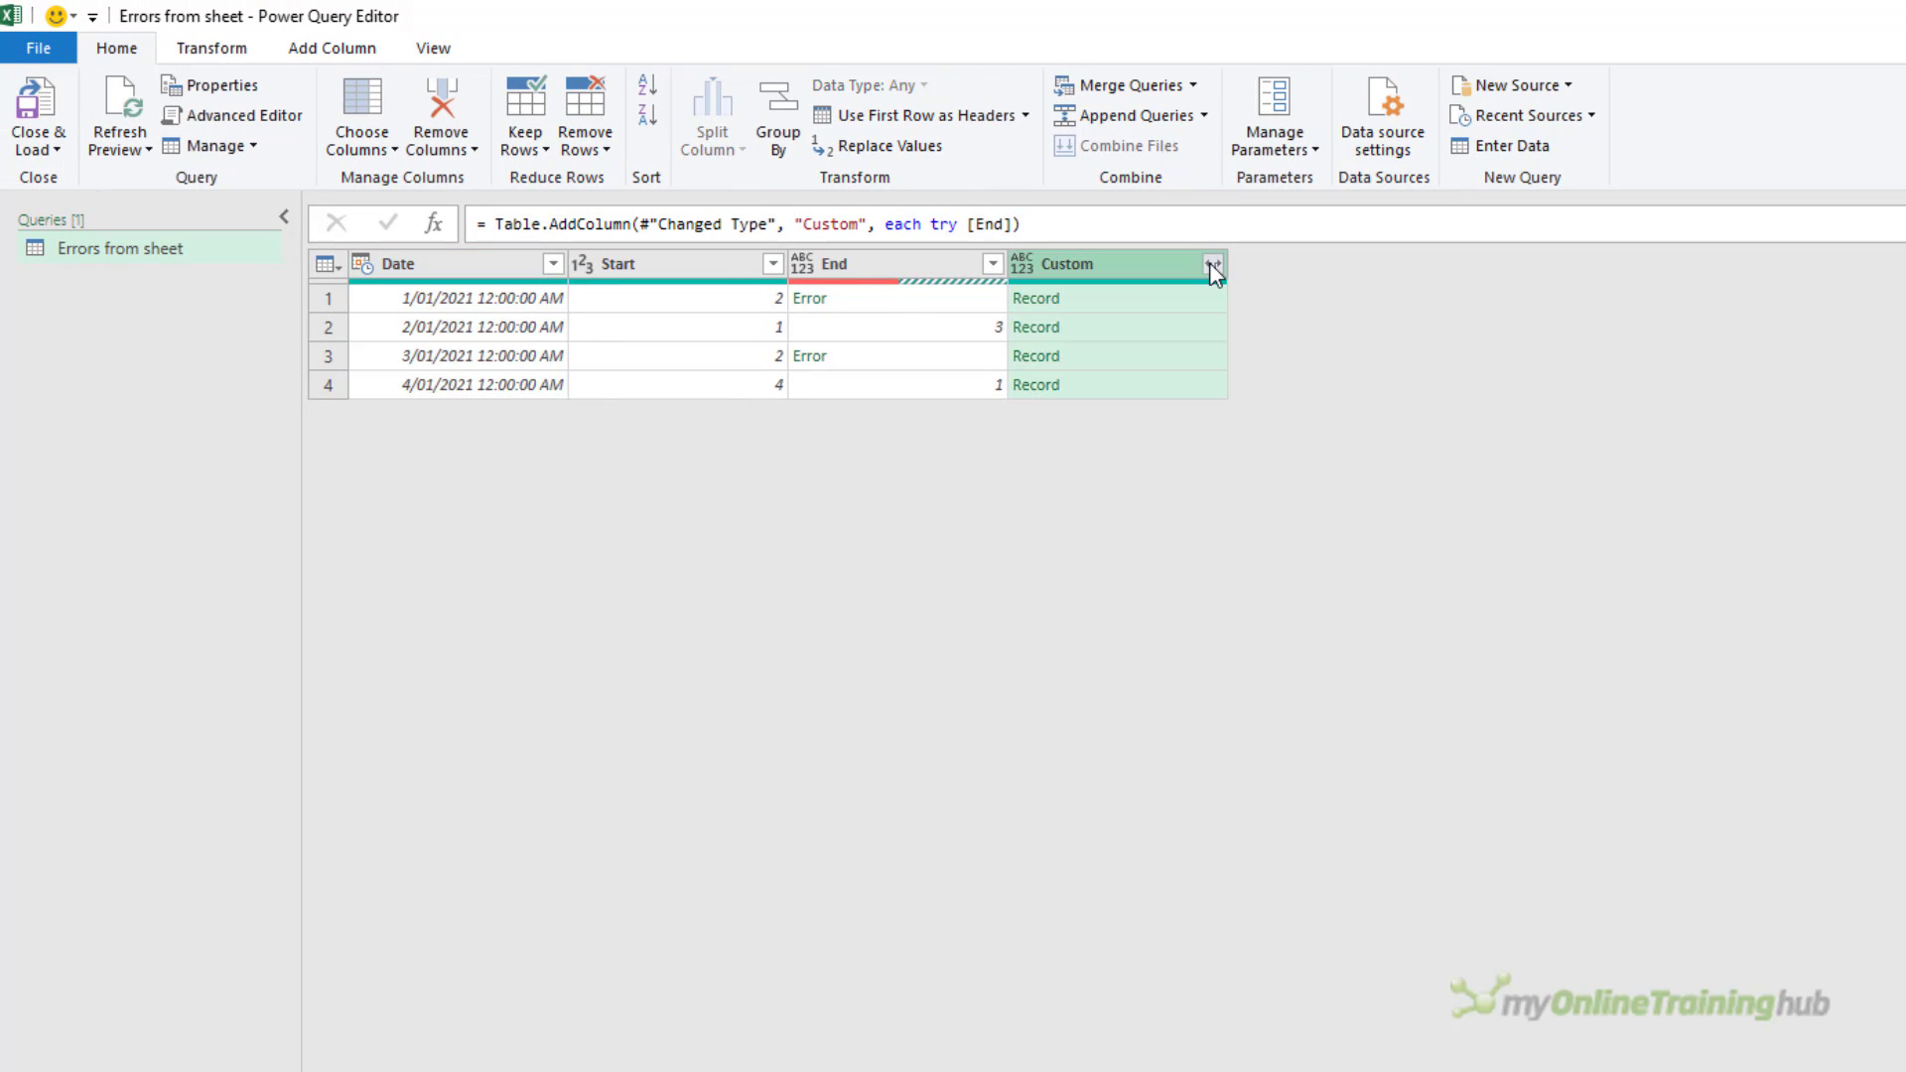
pyautogui.click(1213, 264)
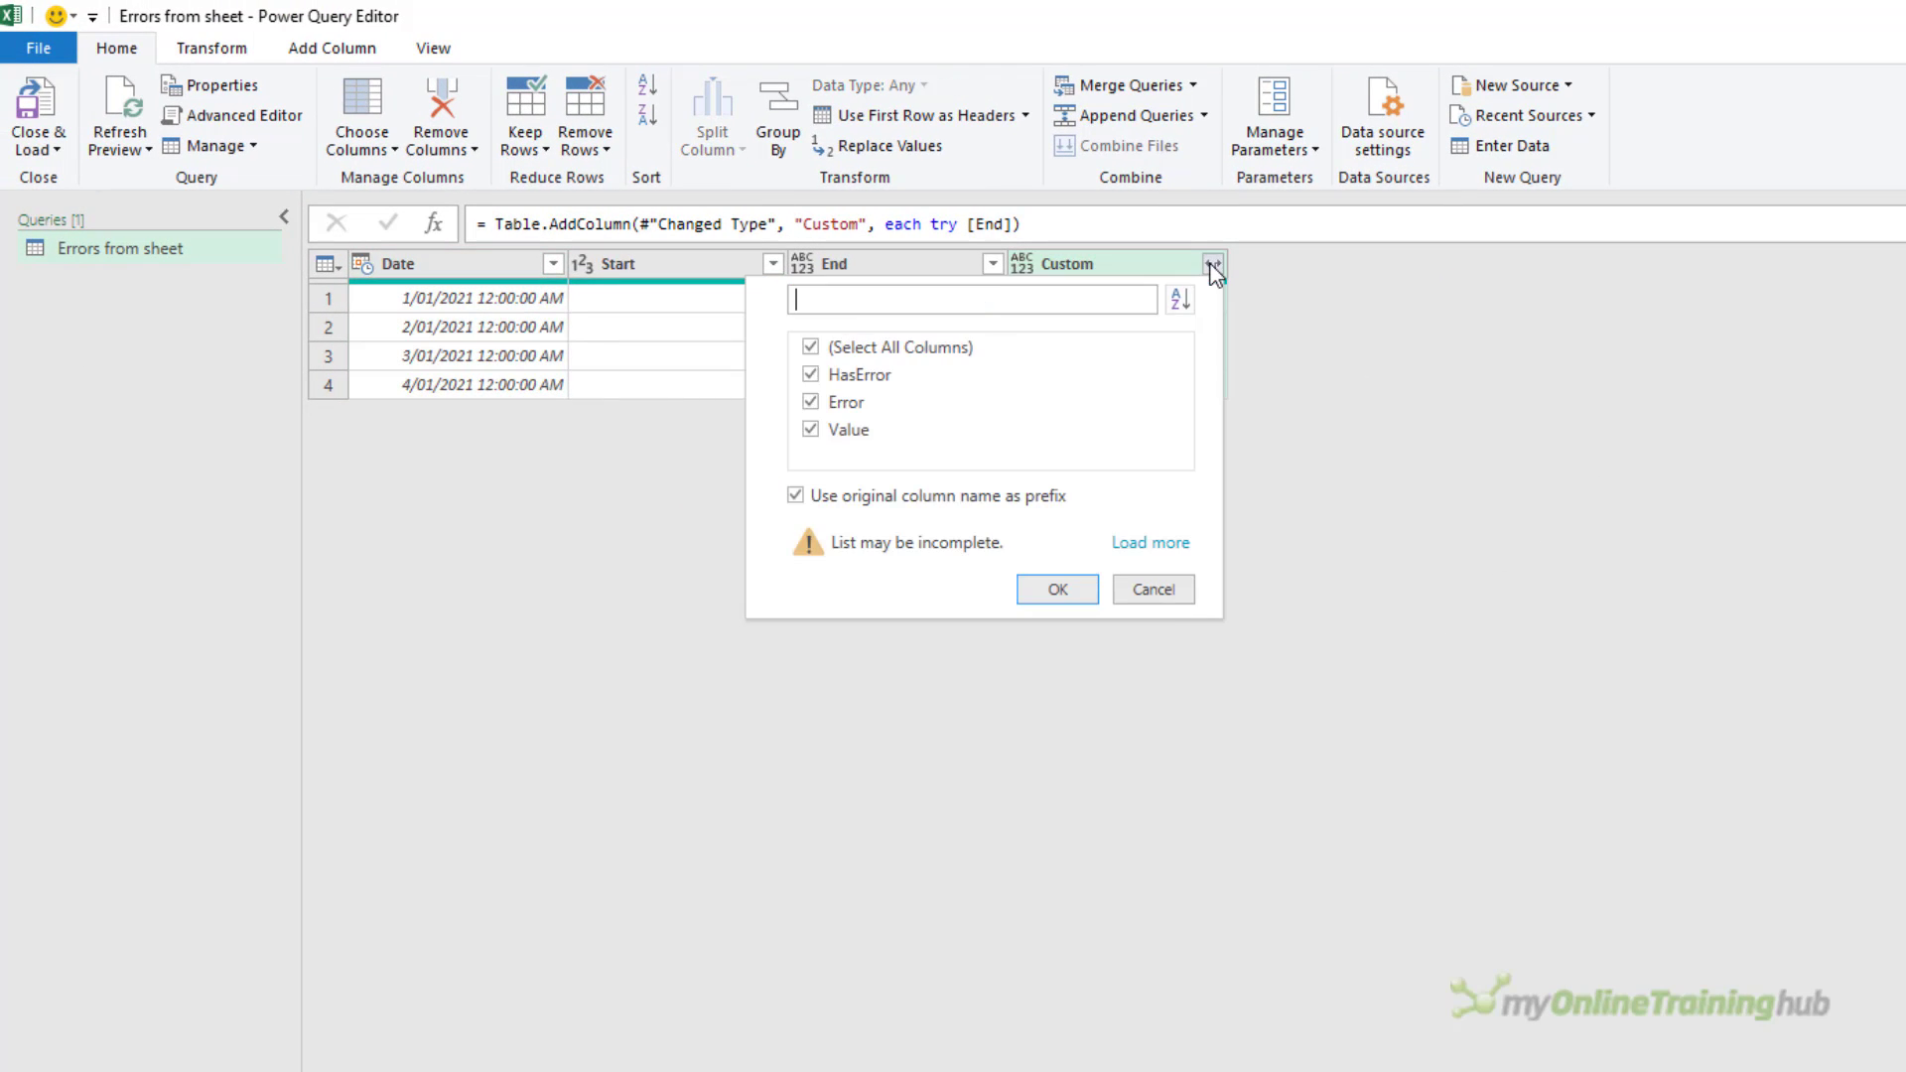
pyautogui.click(1055, 591)
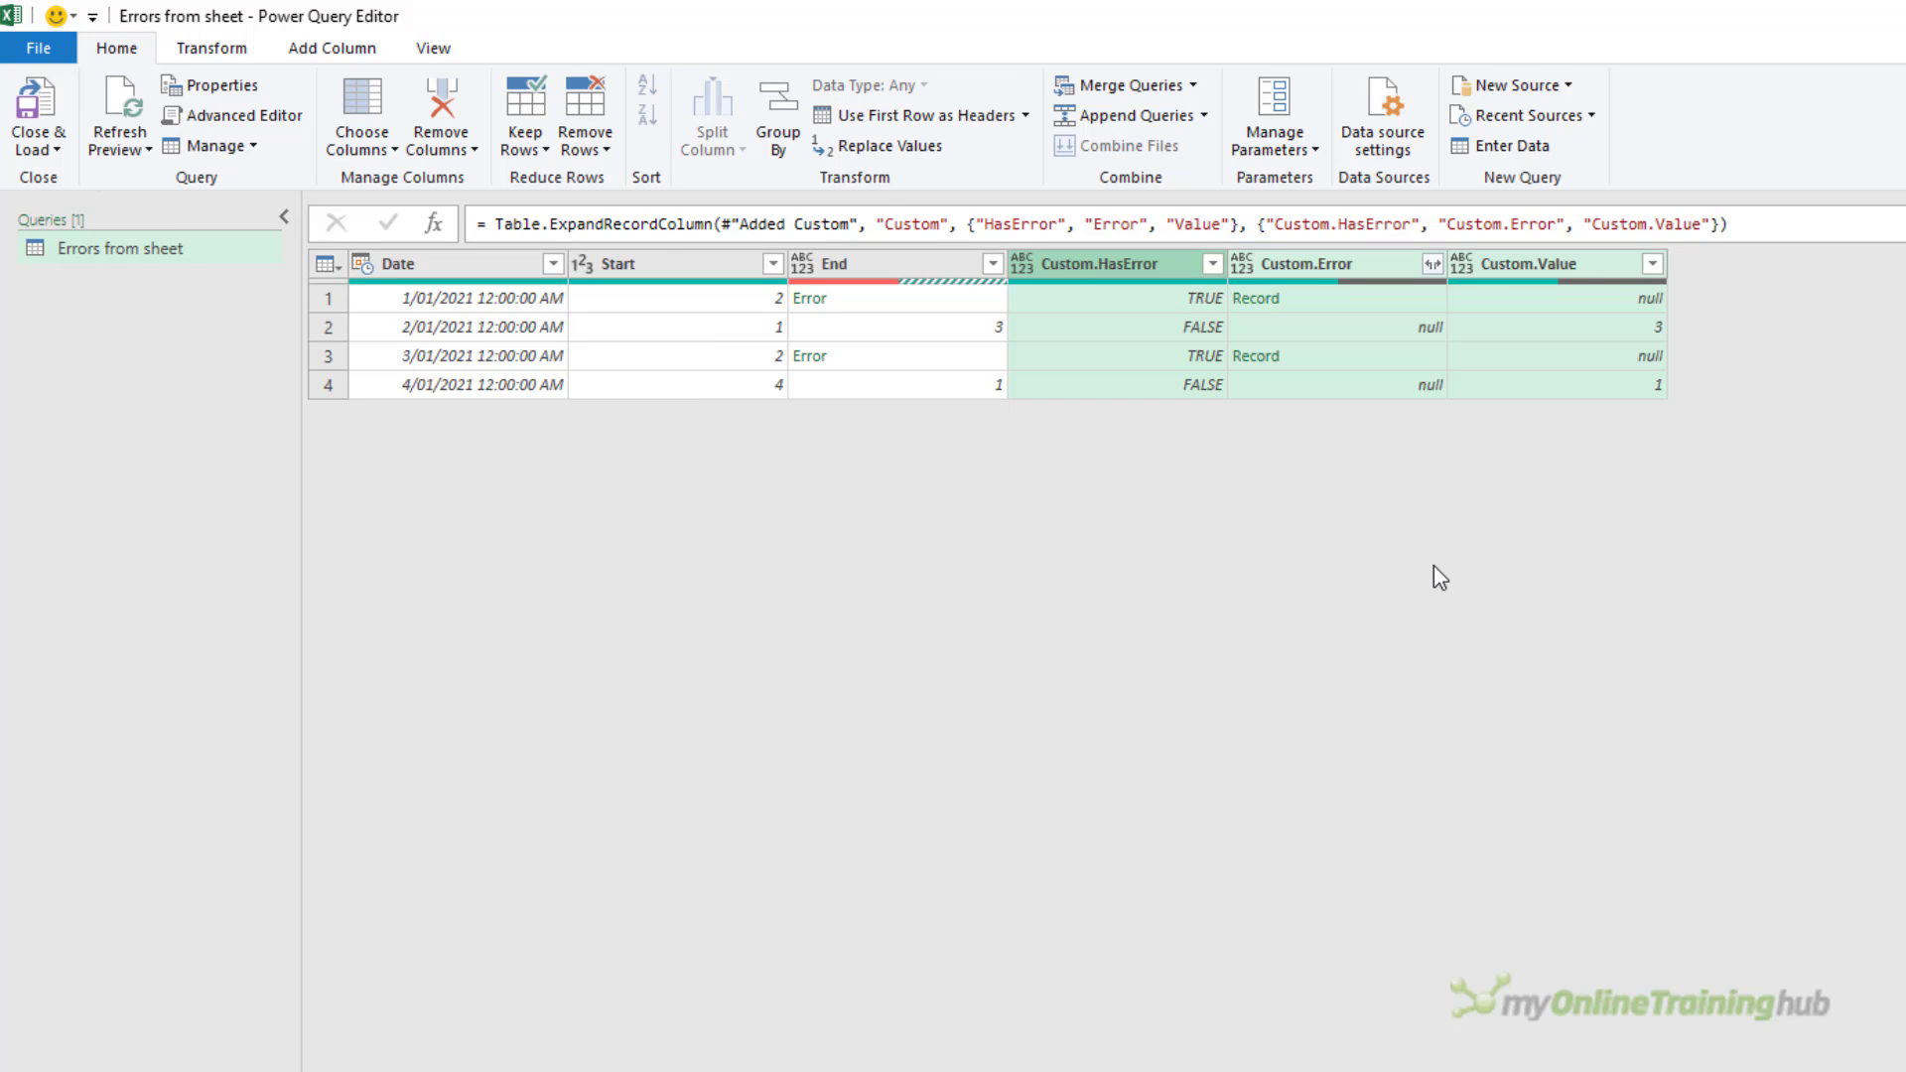
pyautogui.click(1432, 263)
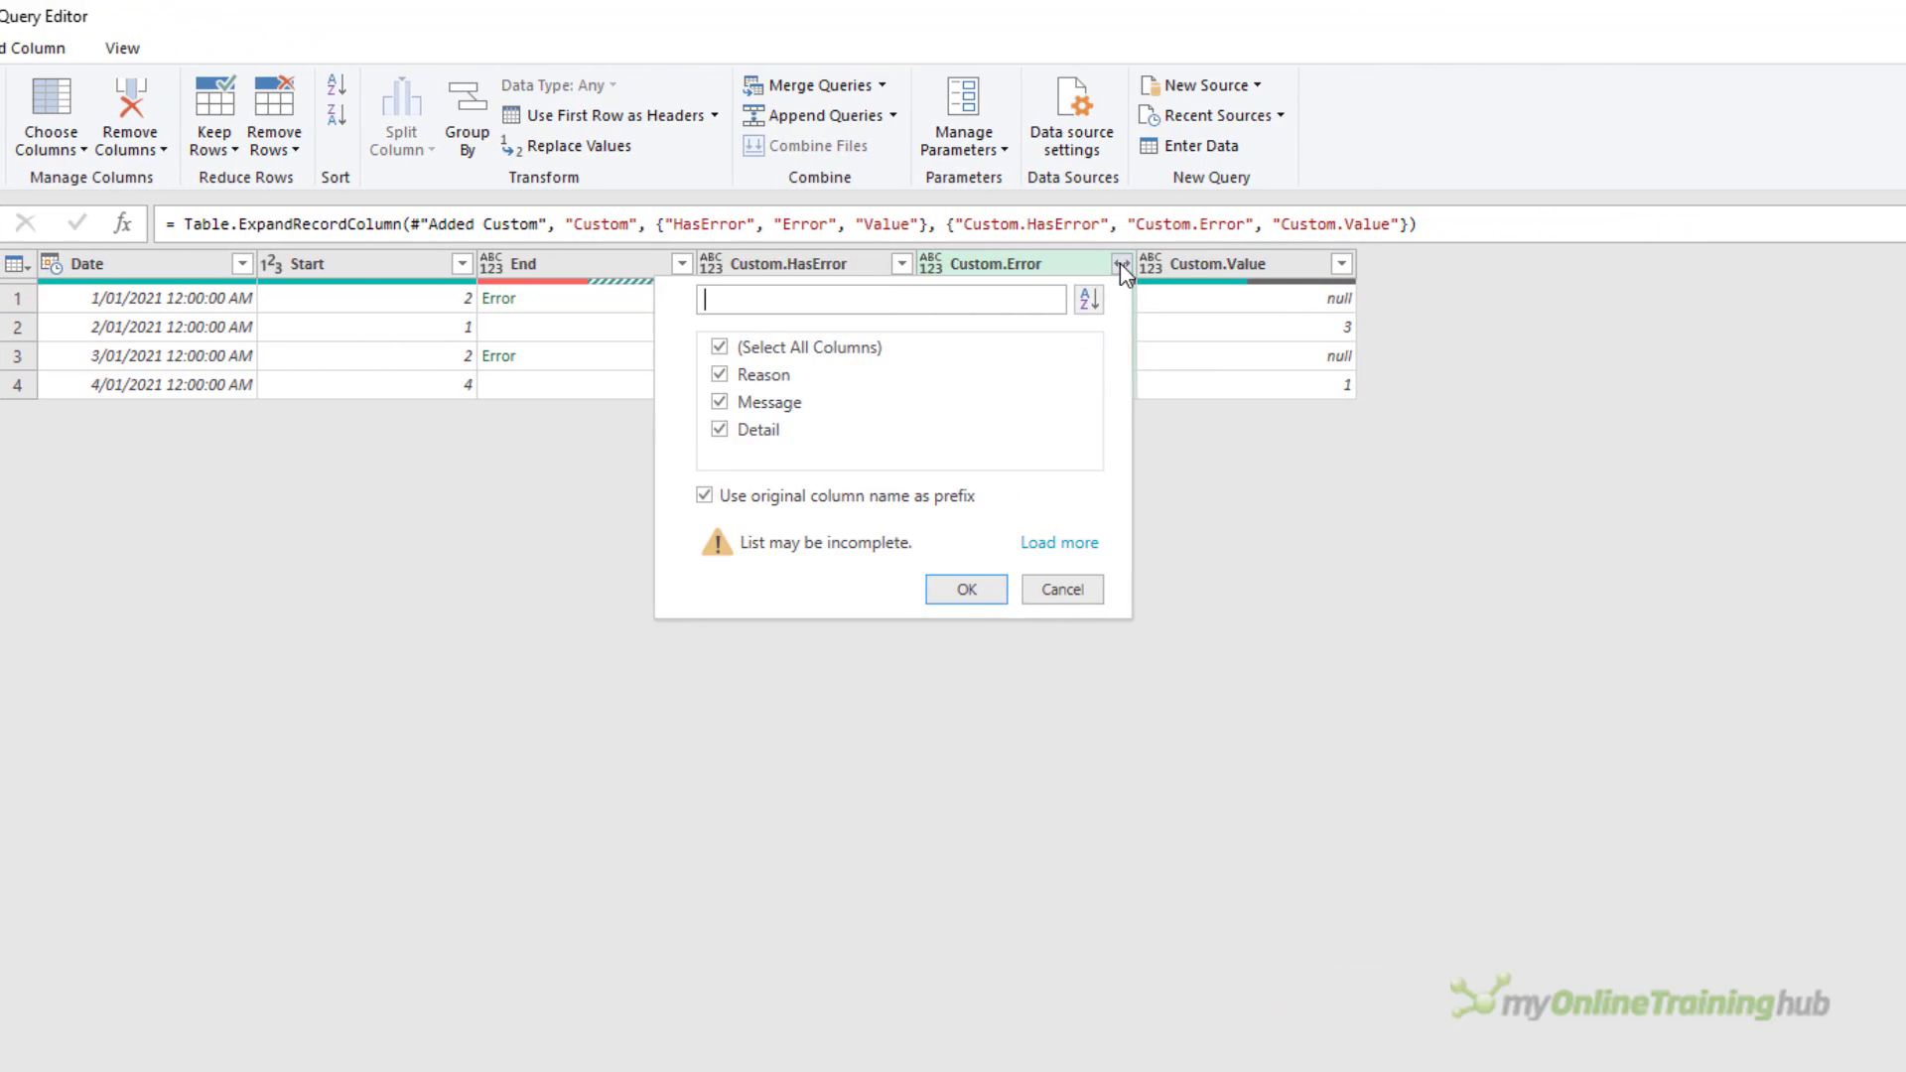
pyautogui.click(969, 591)
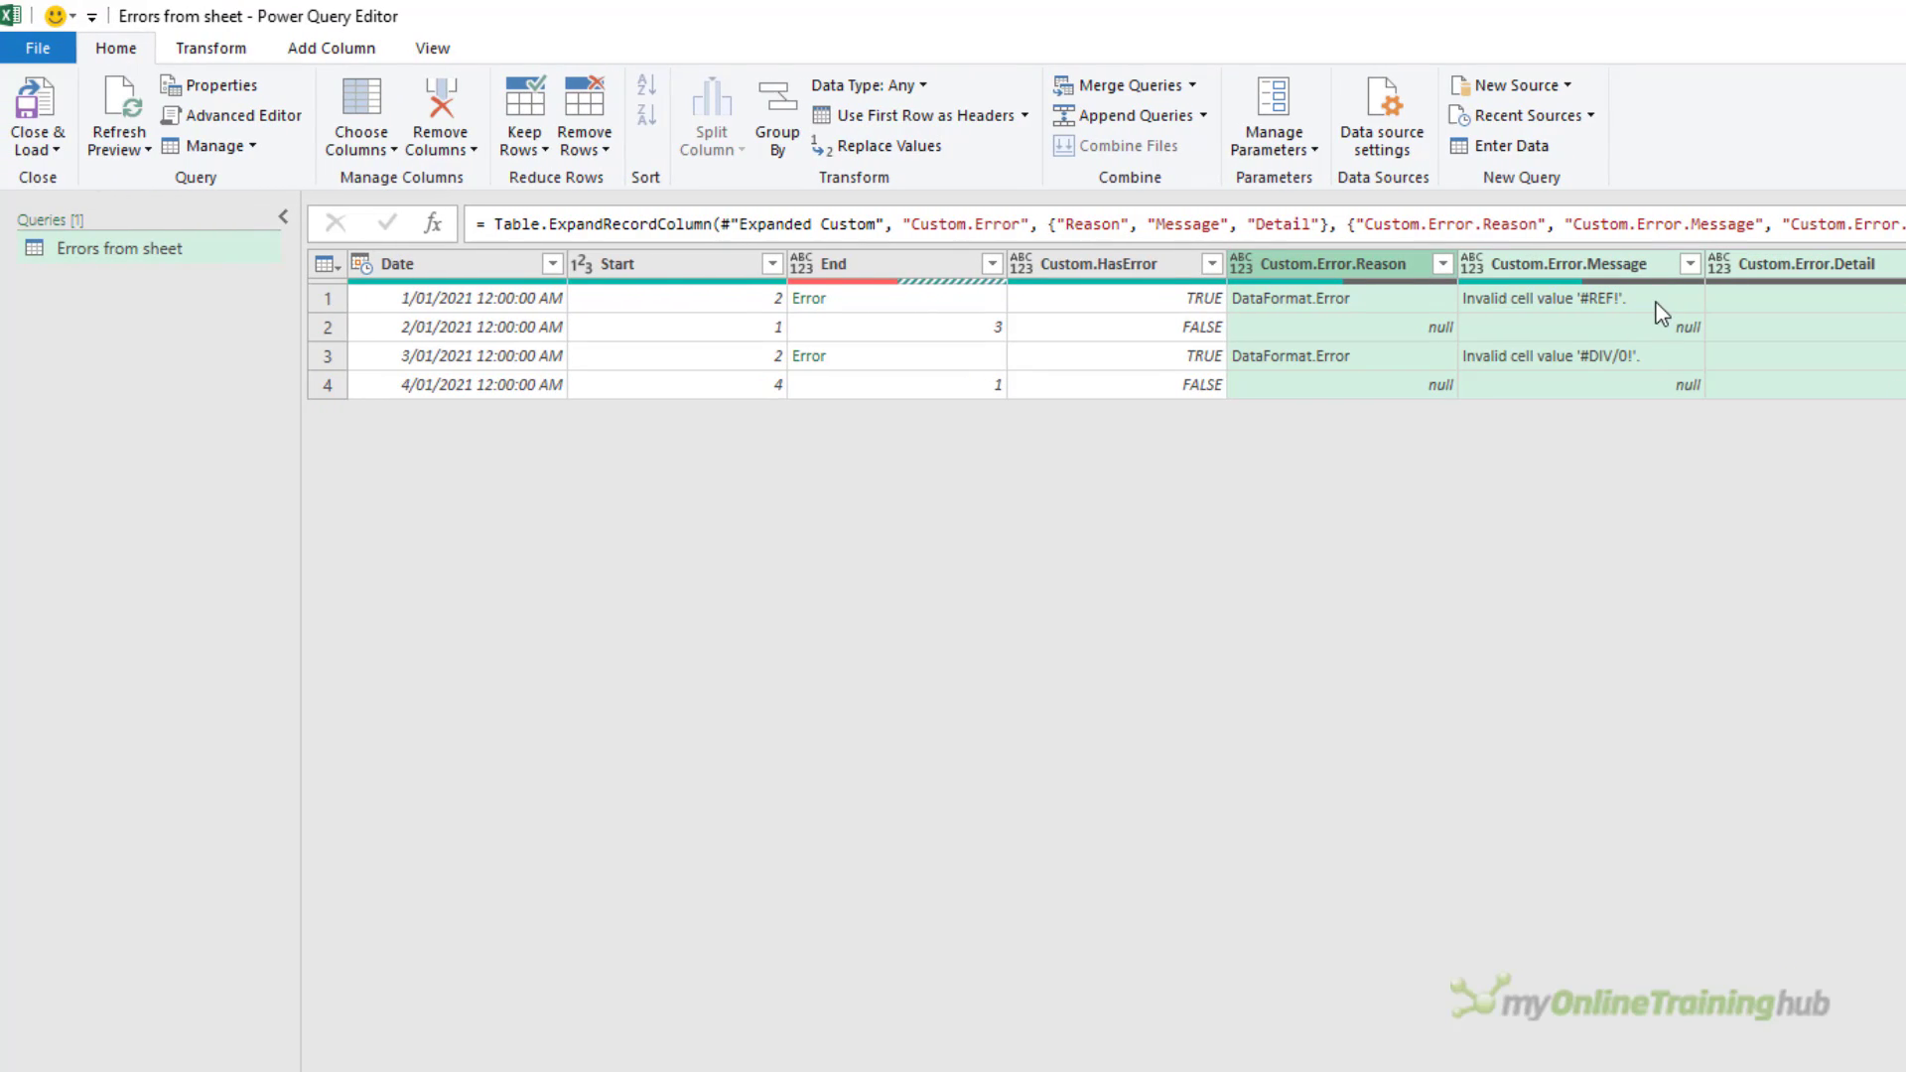
# Duplicate the Errors from sheet query and name the copy 'Errors from sheet (Compact)'
pyautogui.rightClick(95, 260)
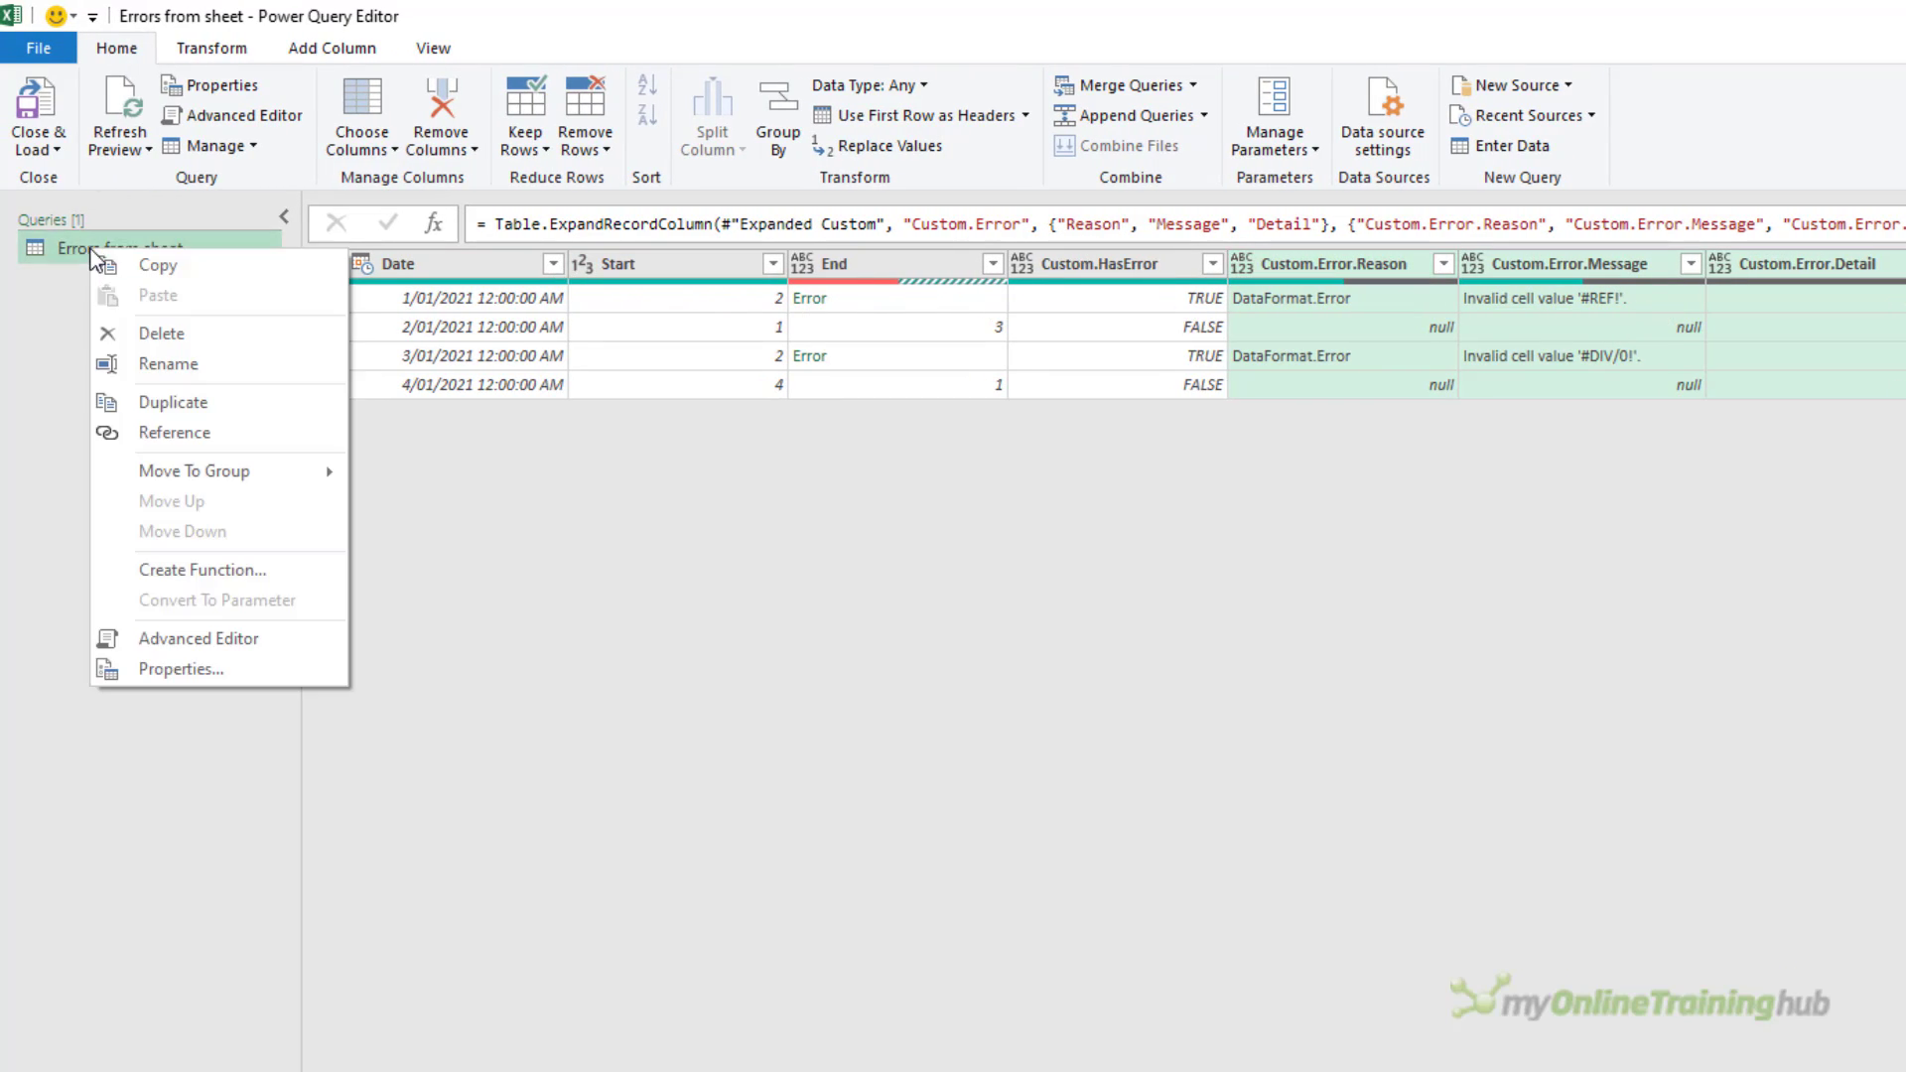
pyautogui.click(176, 409)
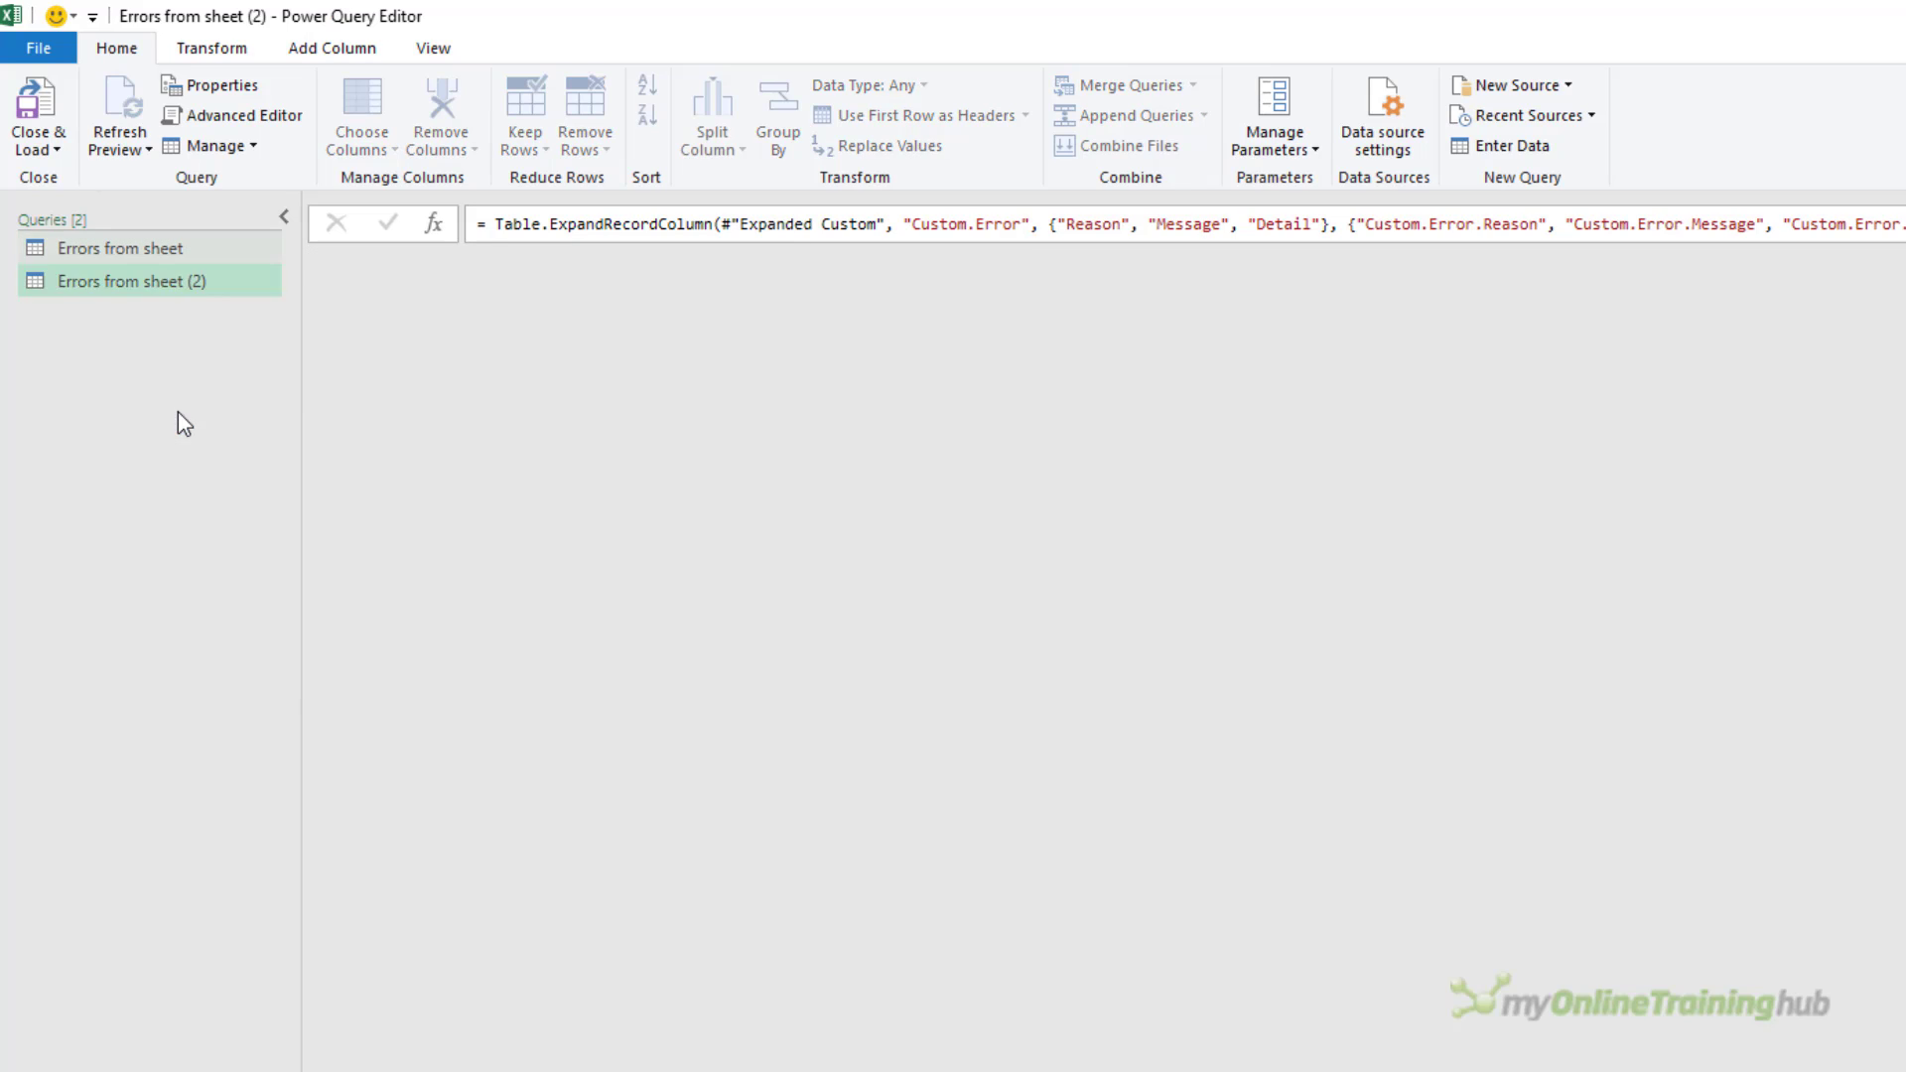
pyautogui.doubleClick(231, 278)
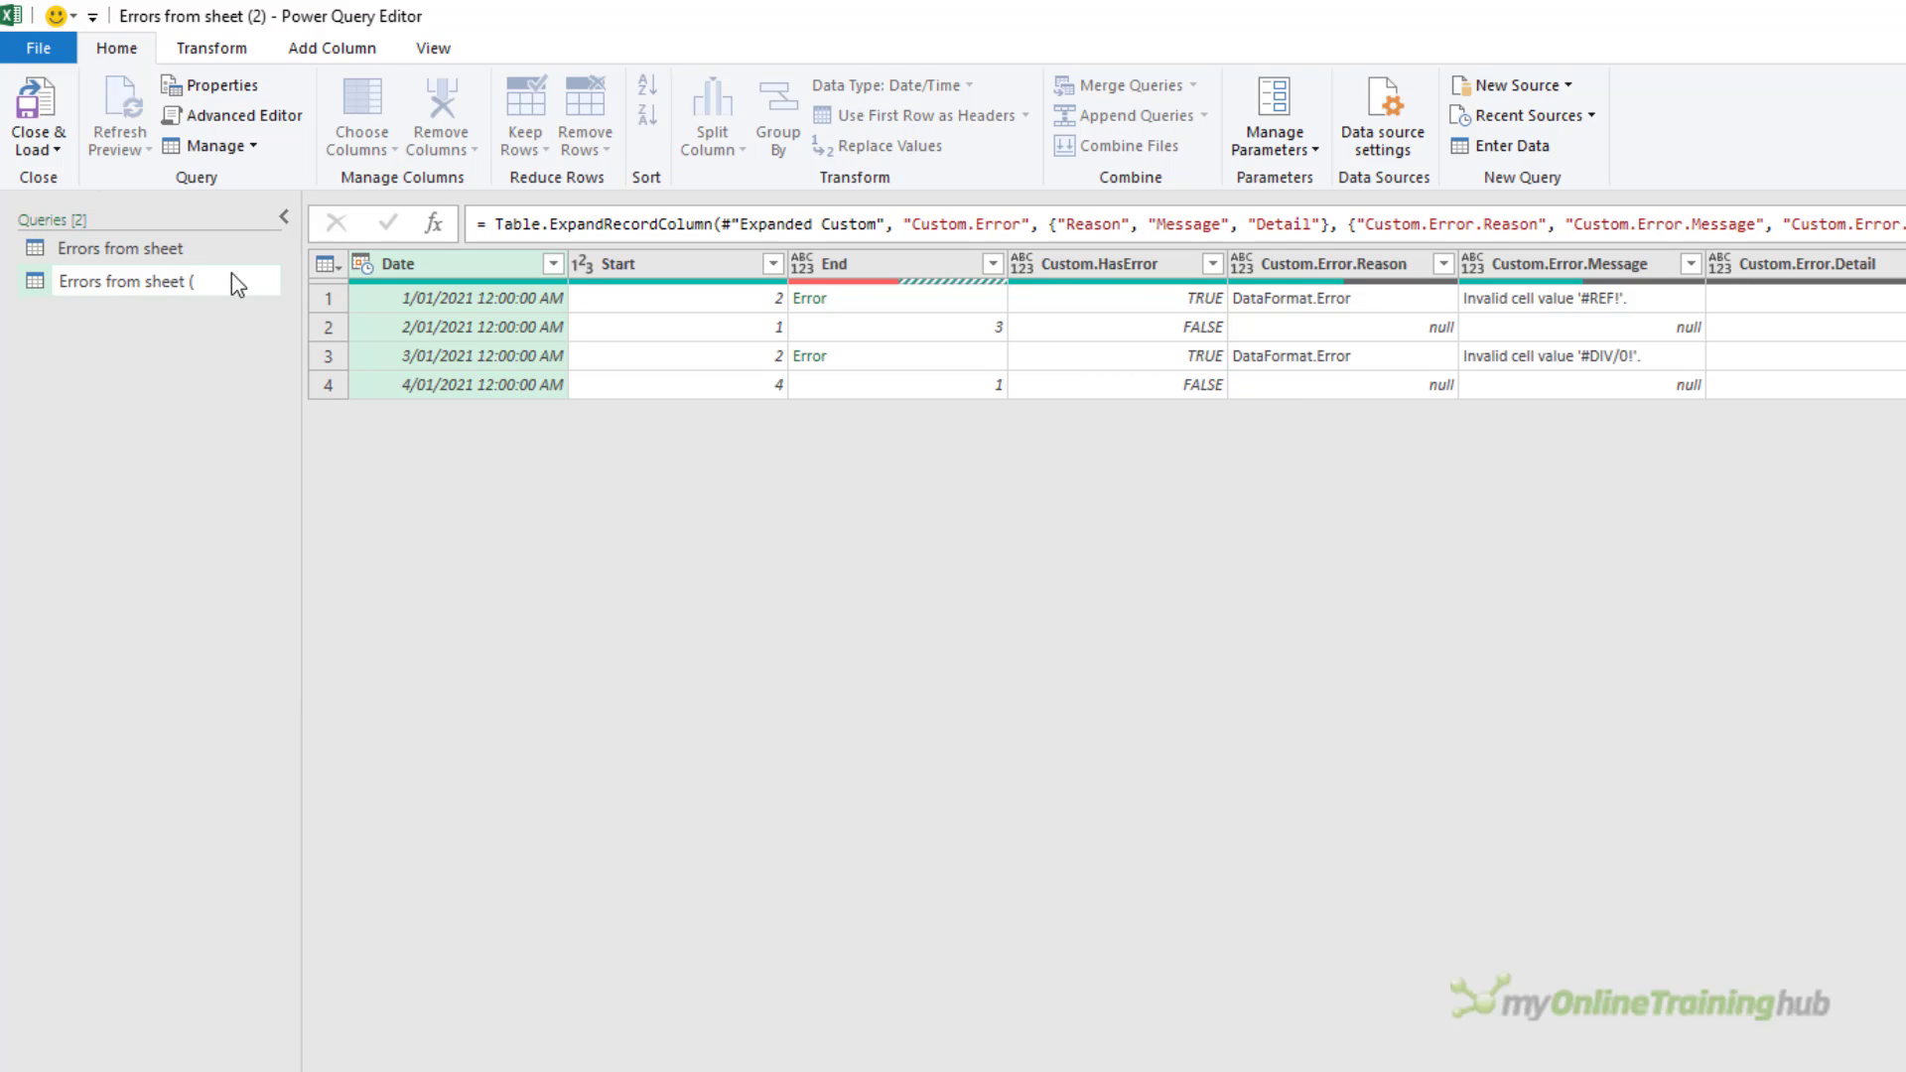
pyautogui.write('Compact)')
pyautogui.press('Return')
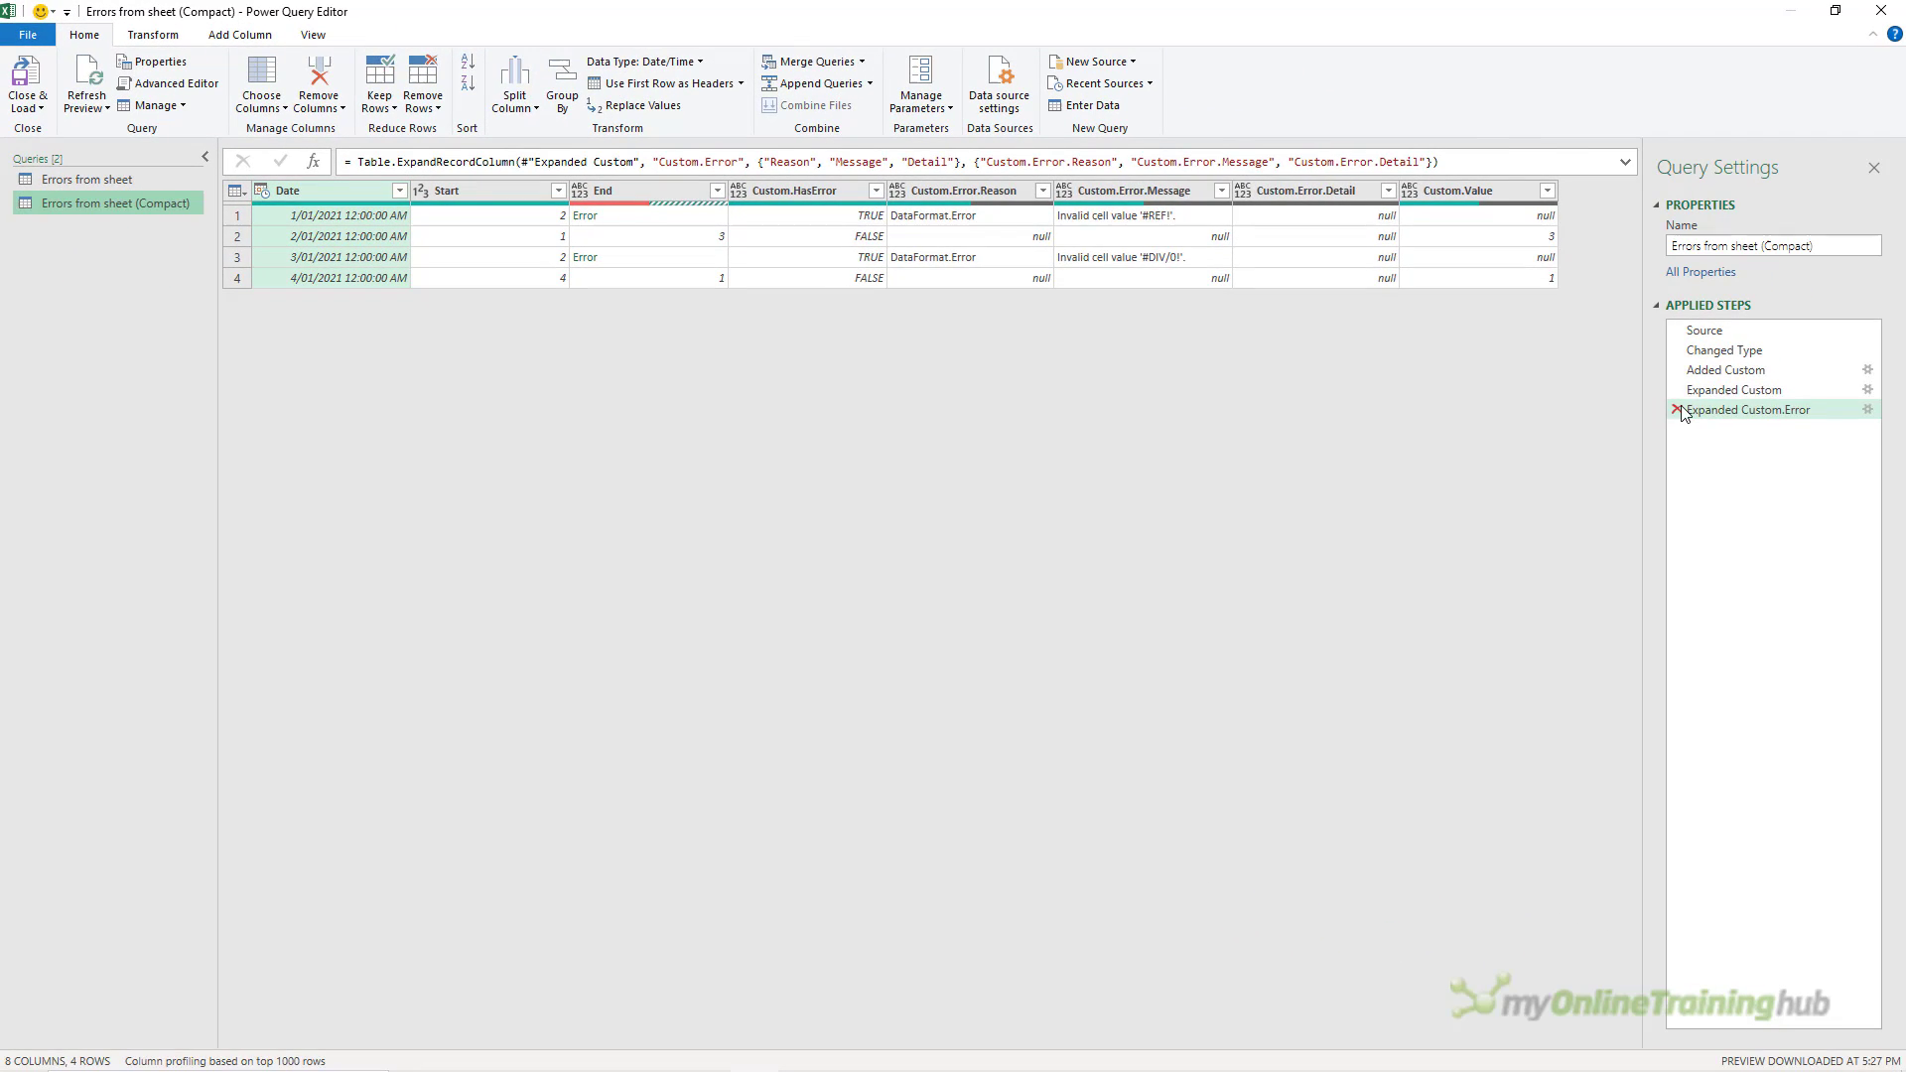
# Delete the Expanded Custom.Error and Expanded Custom steps, leaving Custom as Records
pyautogui.click(1678, 409)
pyautogui.click(1675, 389)
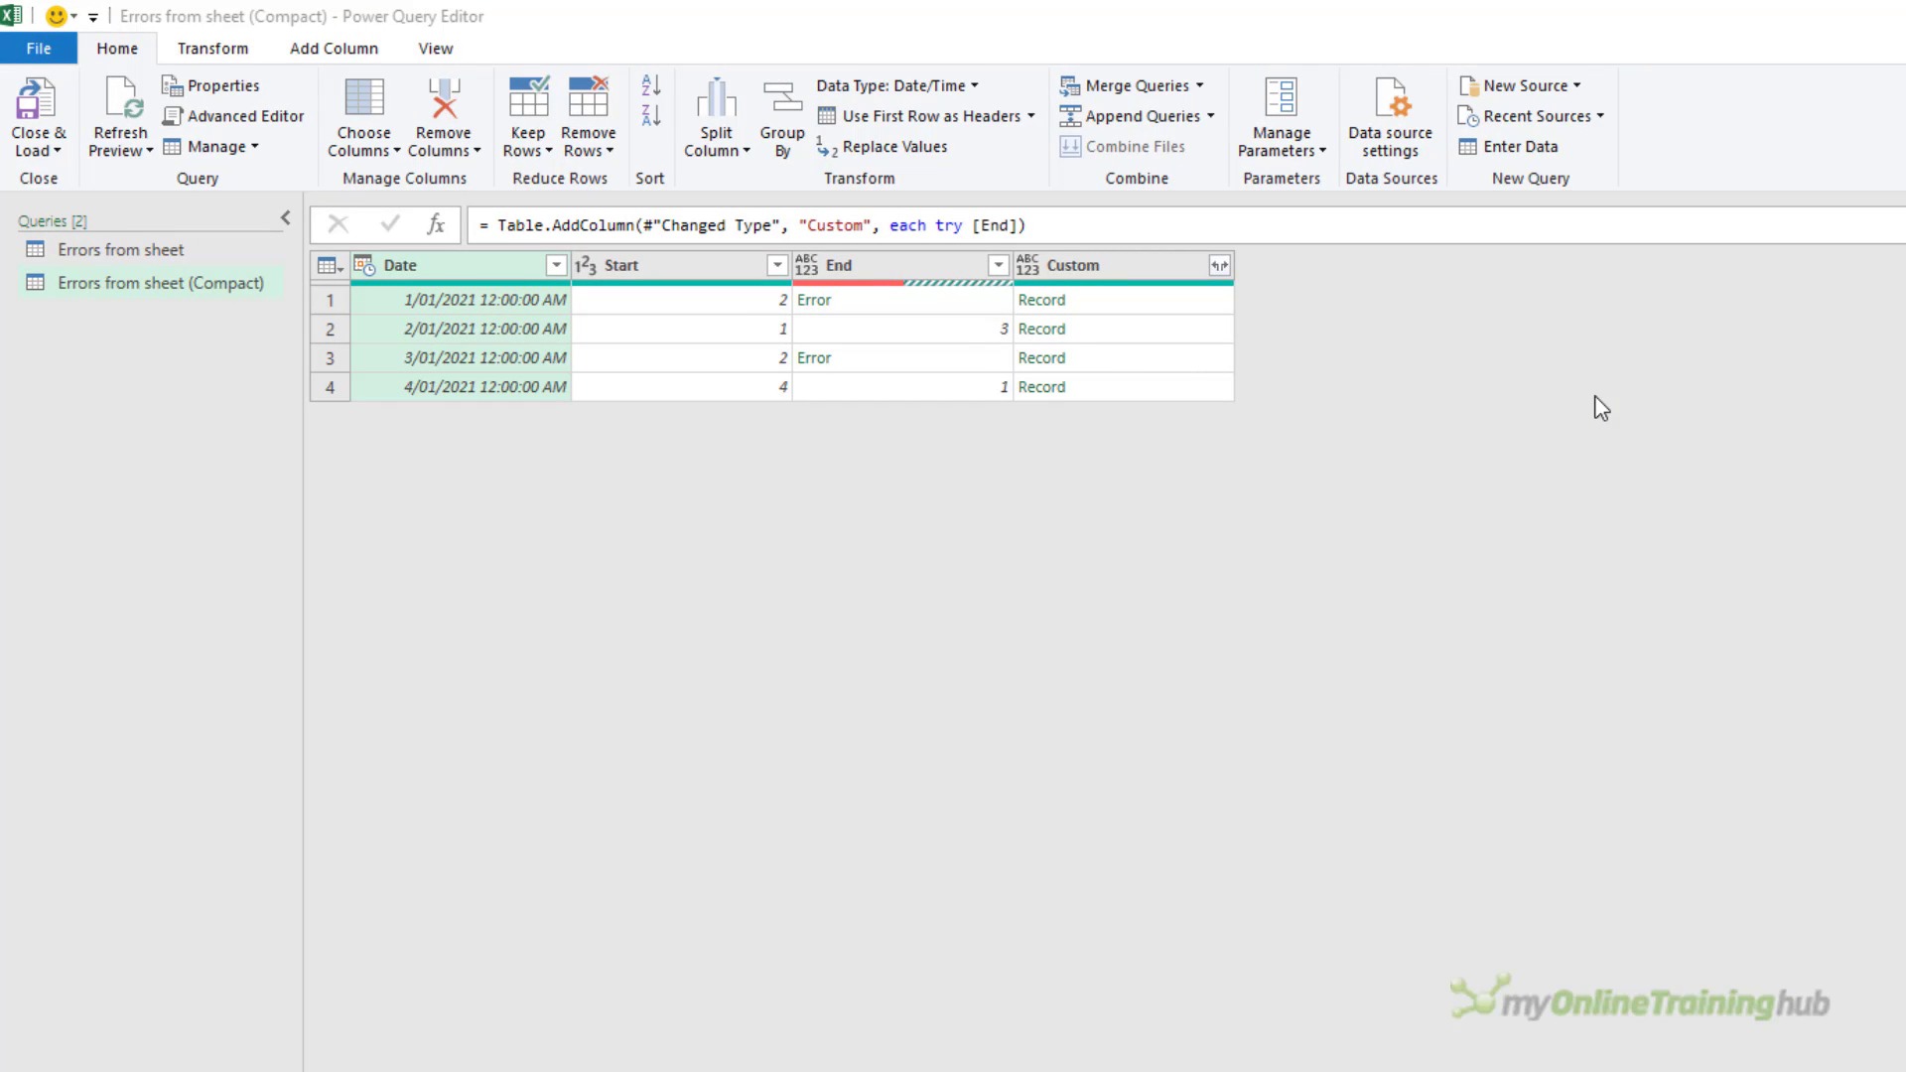
pyautogui.click(1157, 310)
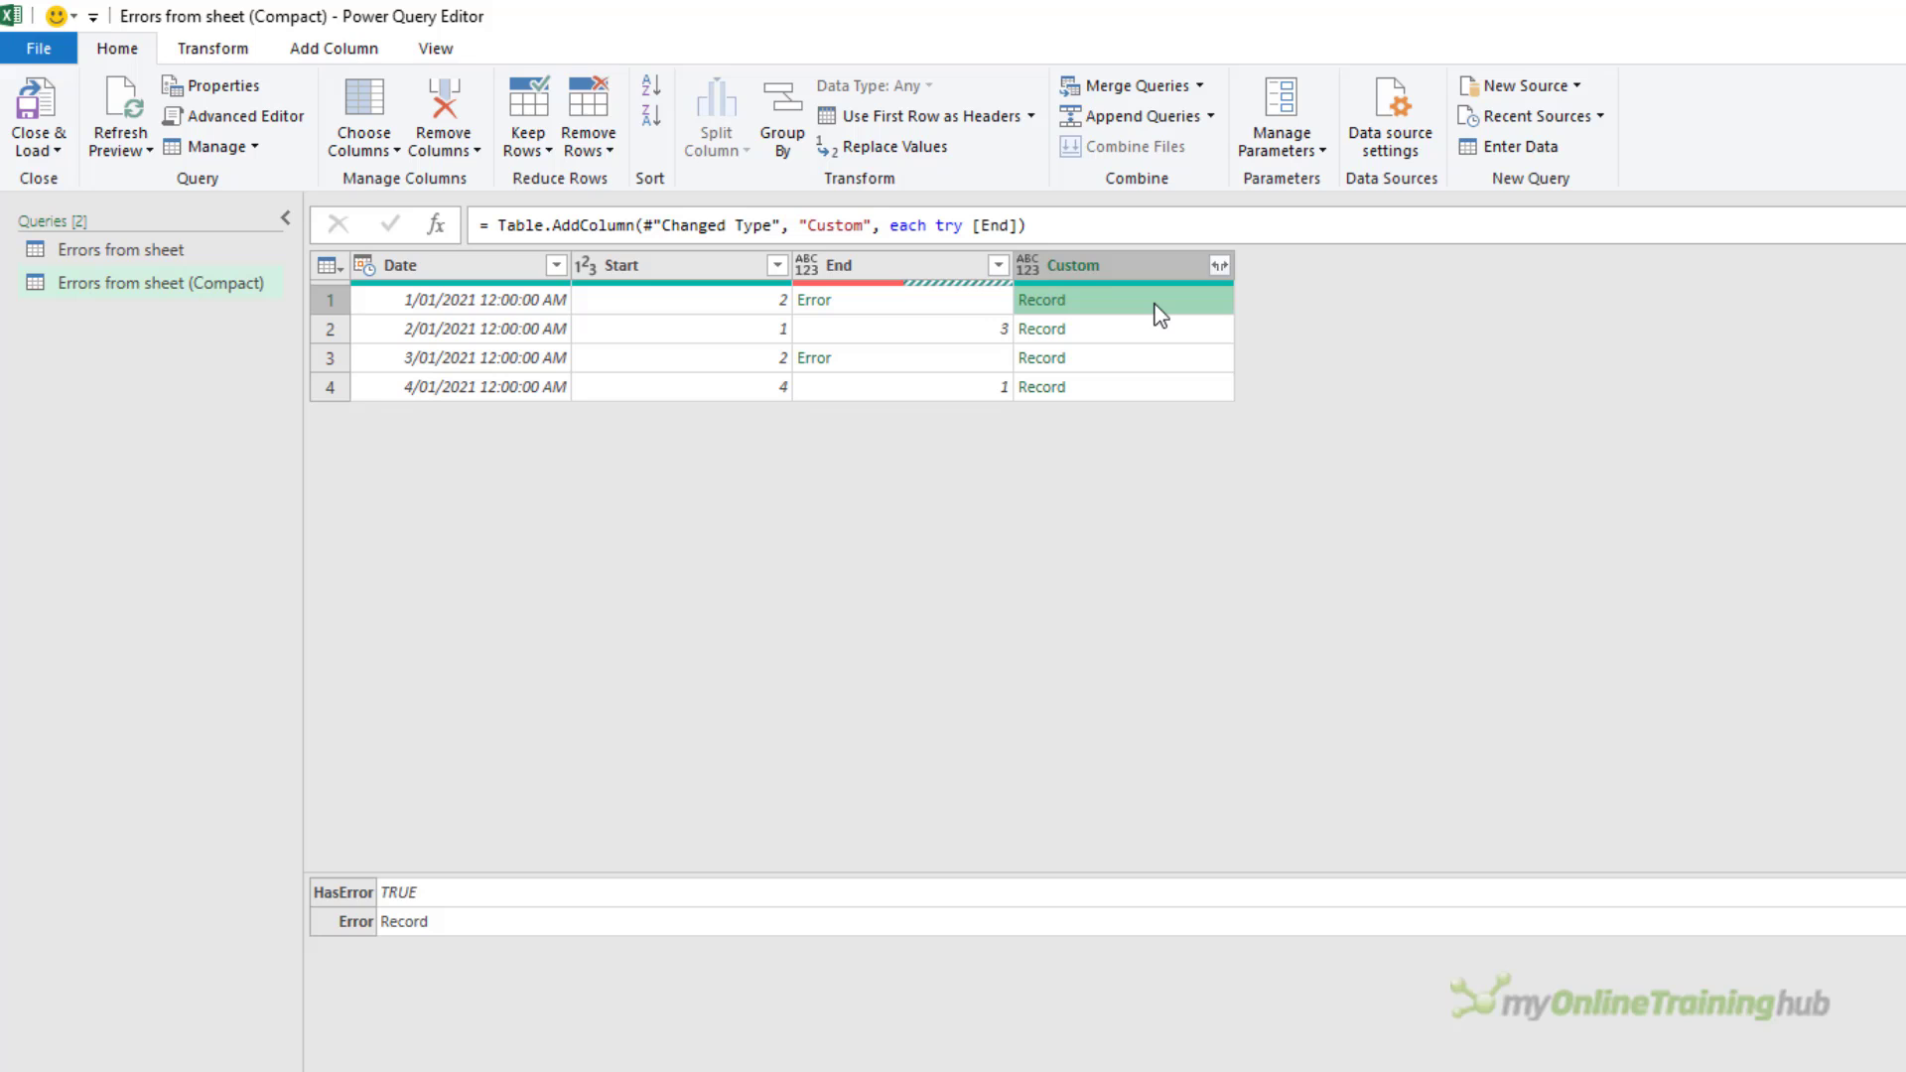
# Start a new custom column named 'Error or Value'
pyautogui.click(337, 49)
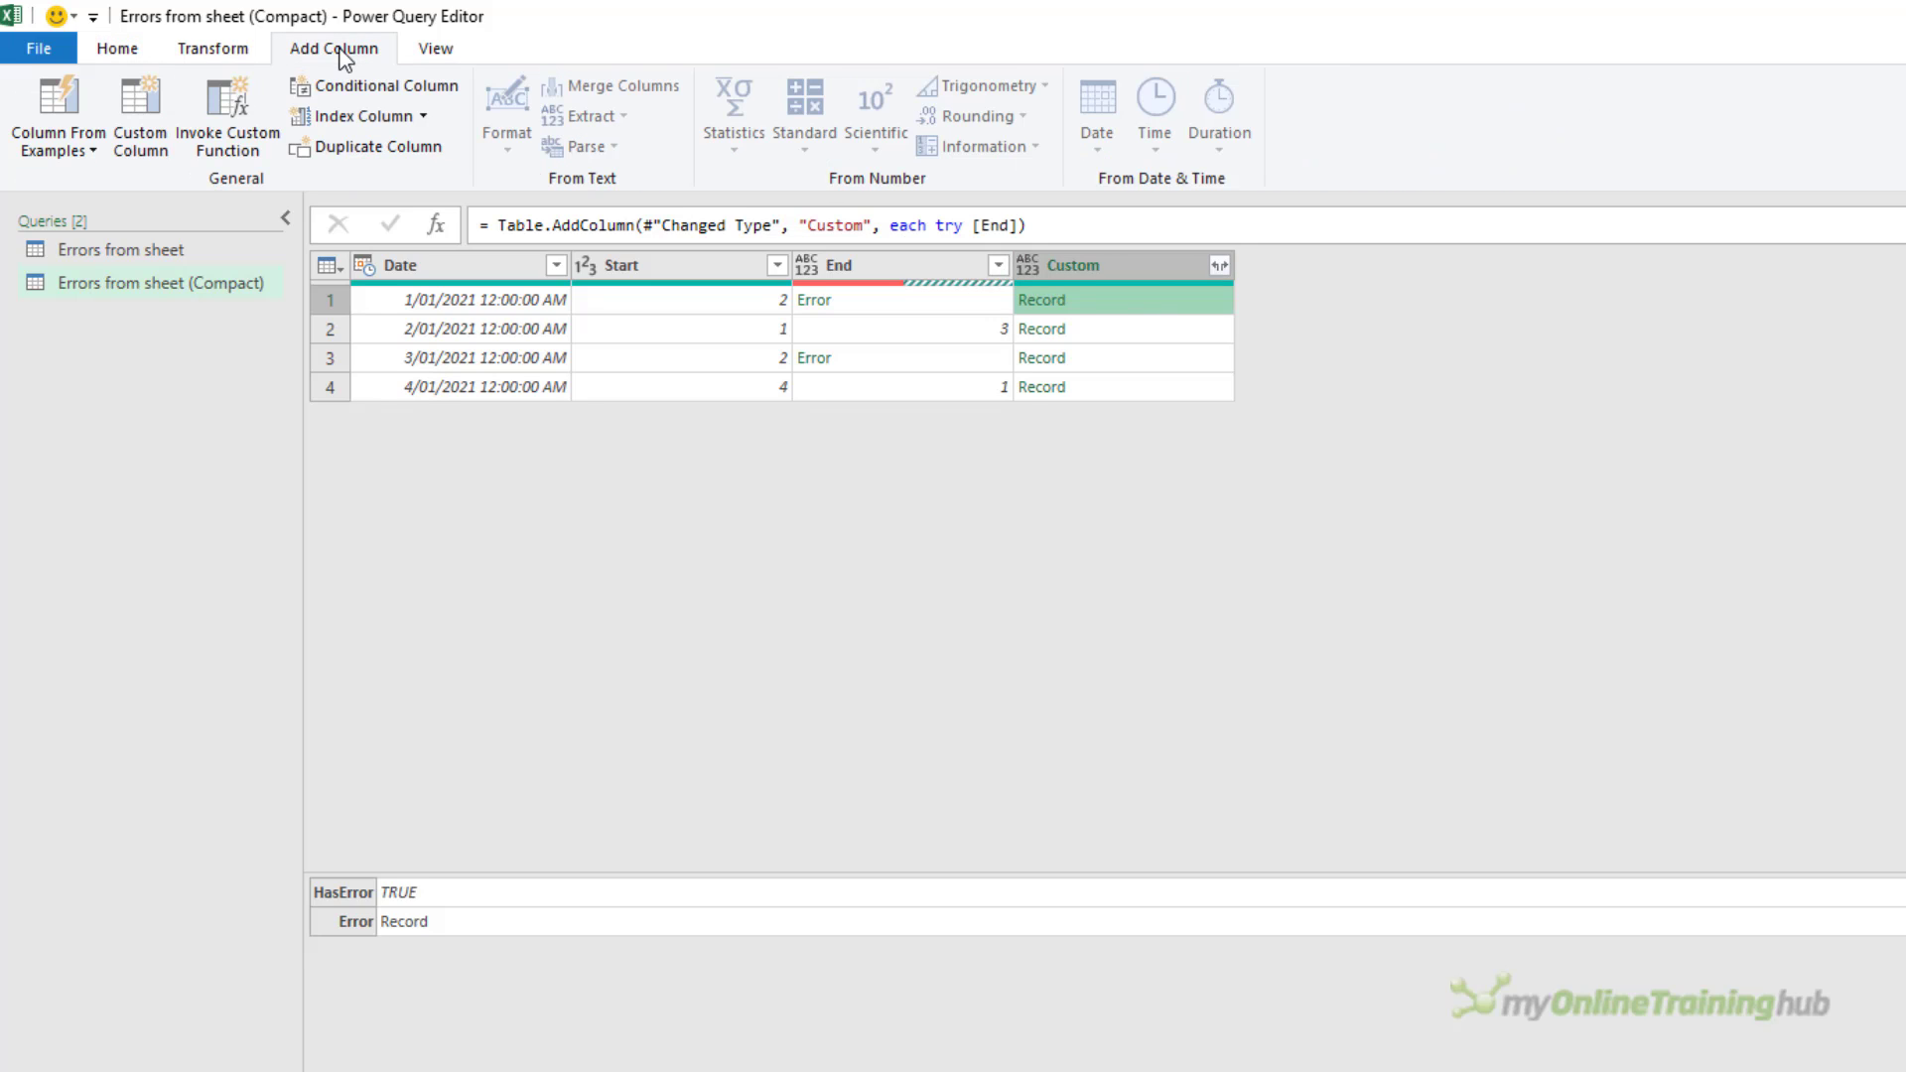
pyautogui.click(144, 129)
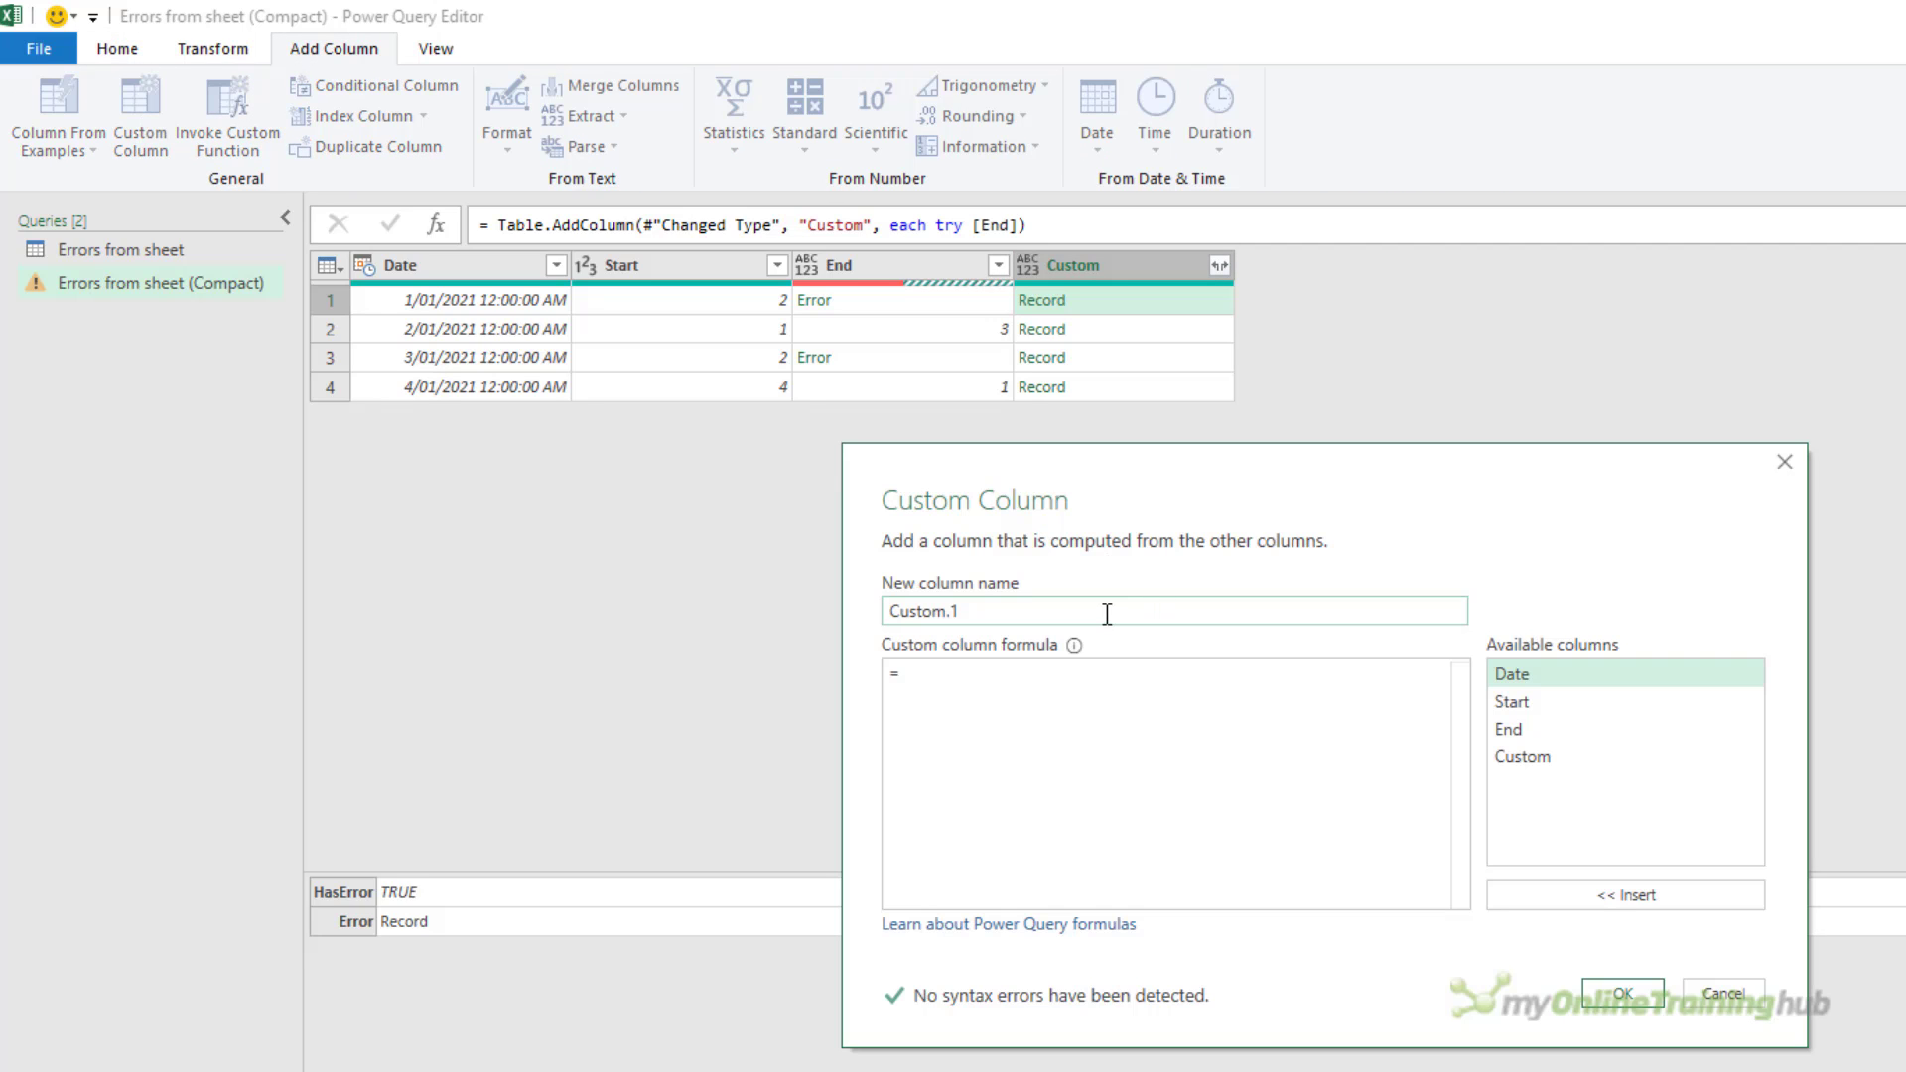
pyautogui.tripleClick(1107, 615)
pyautogui.write('Error or Value')
pyautogui.click(1102, 667)
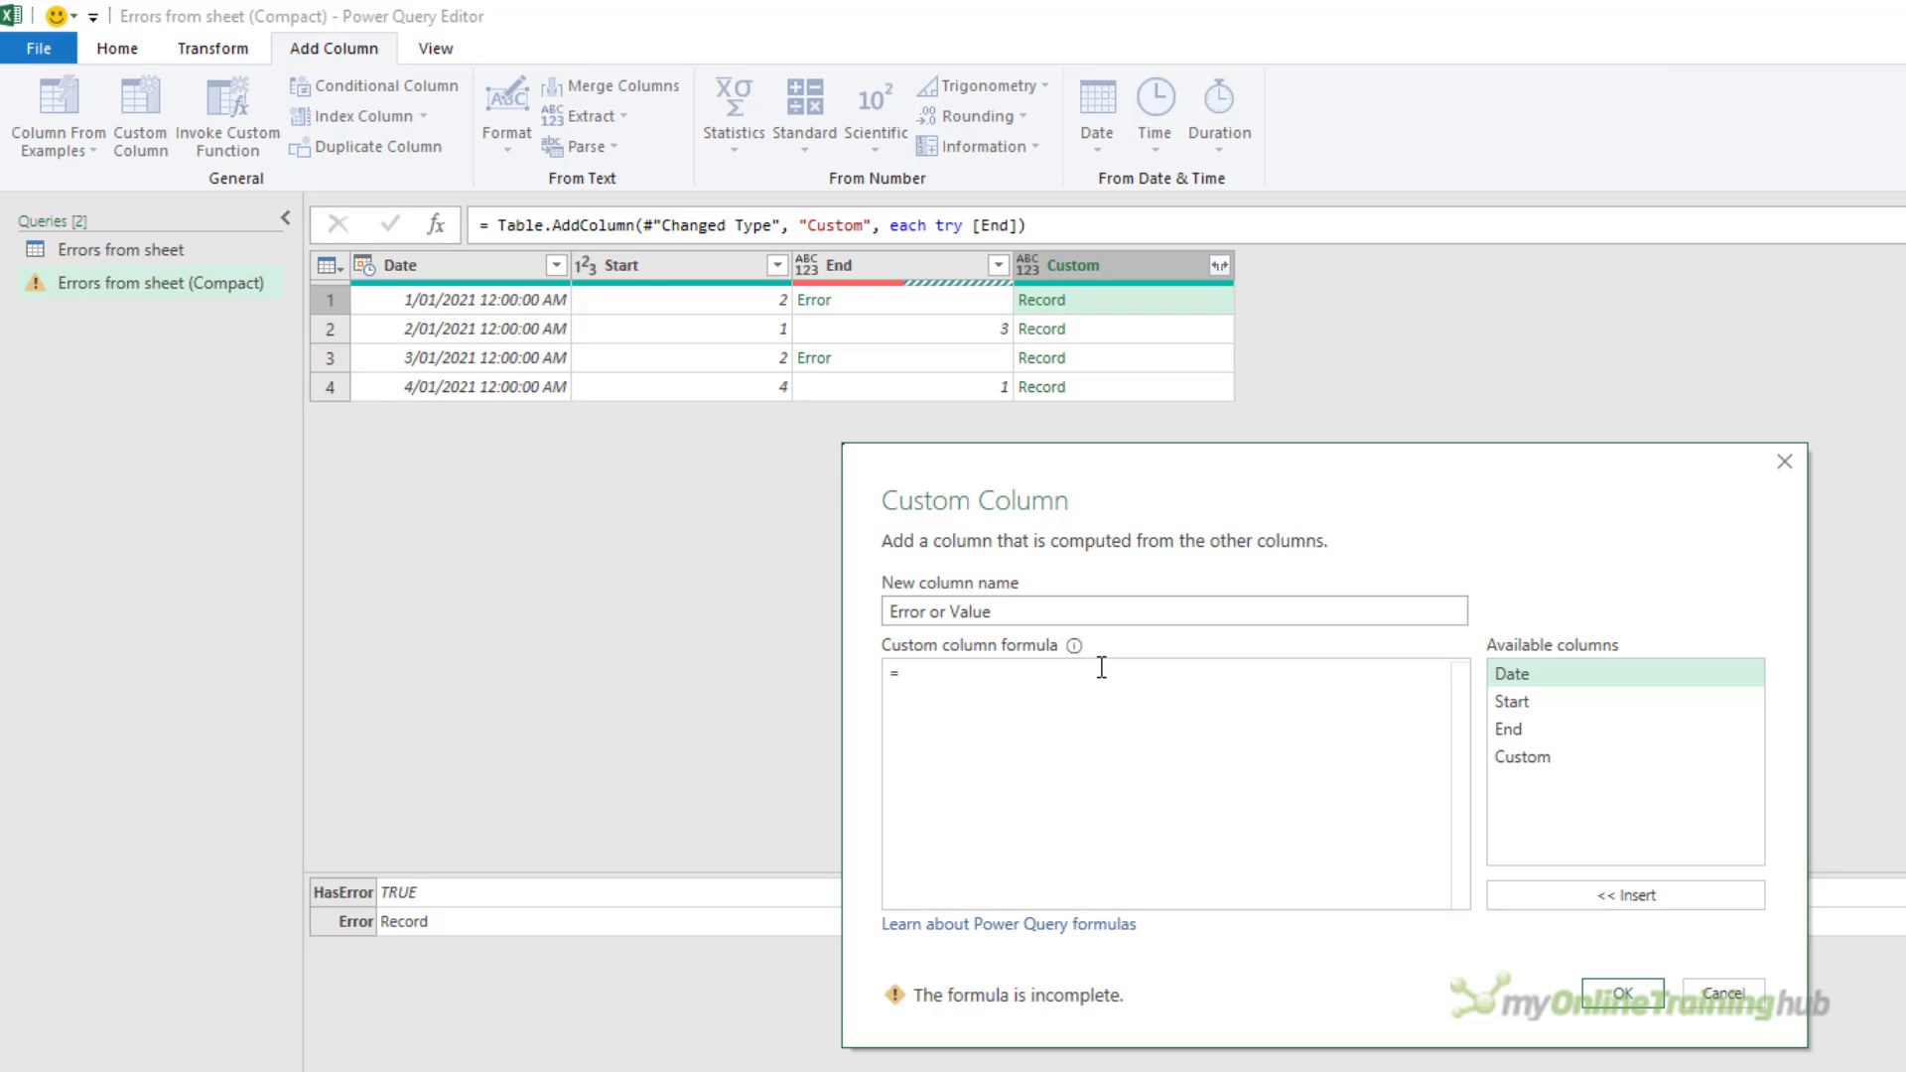
# Give it the formula if [Custom][HasError] then [Custom][Error][Message] else [Custom][Value]
pyautogui.write('if')
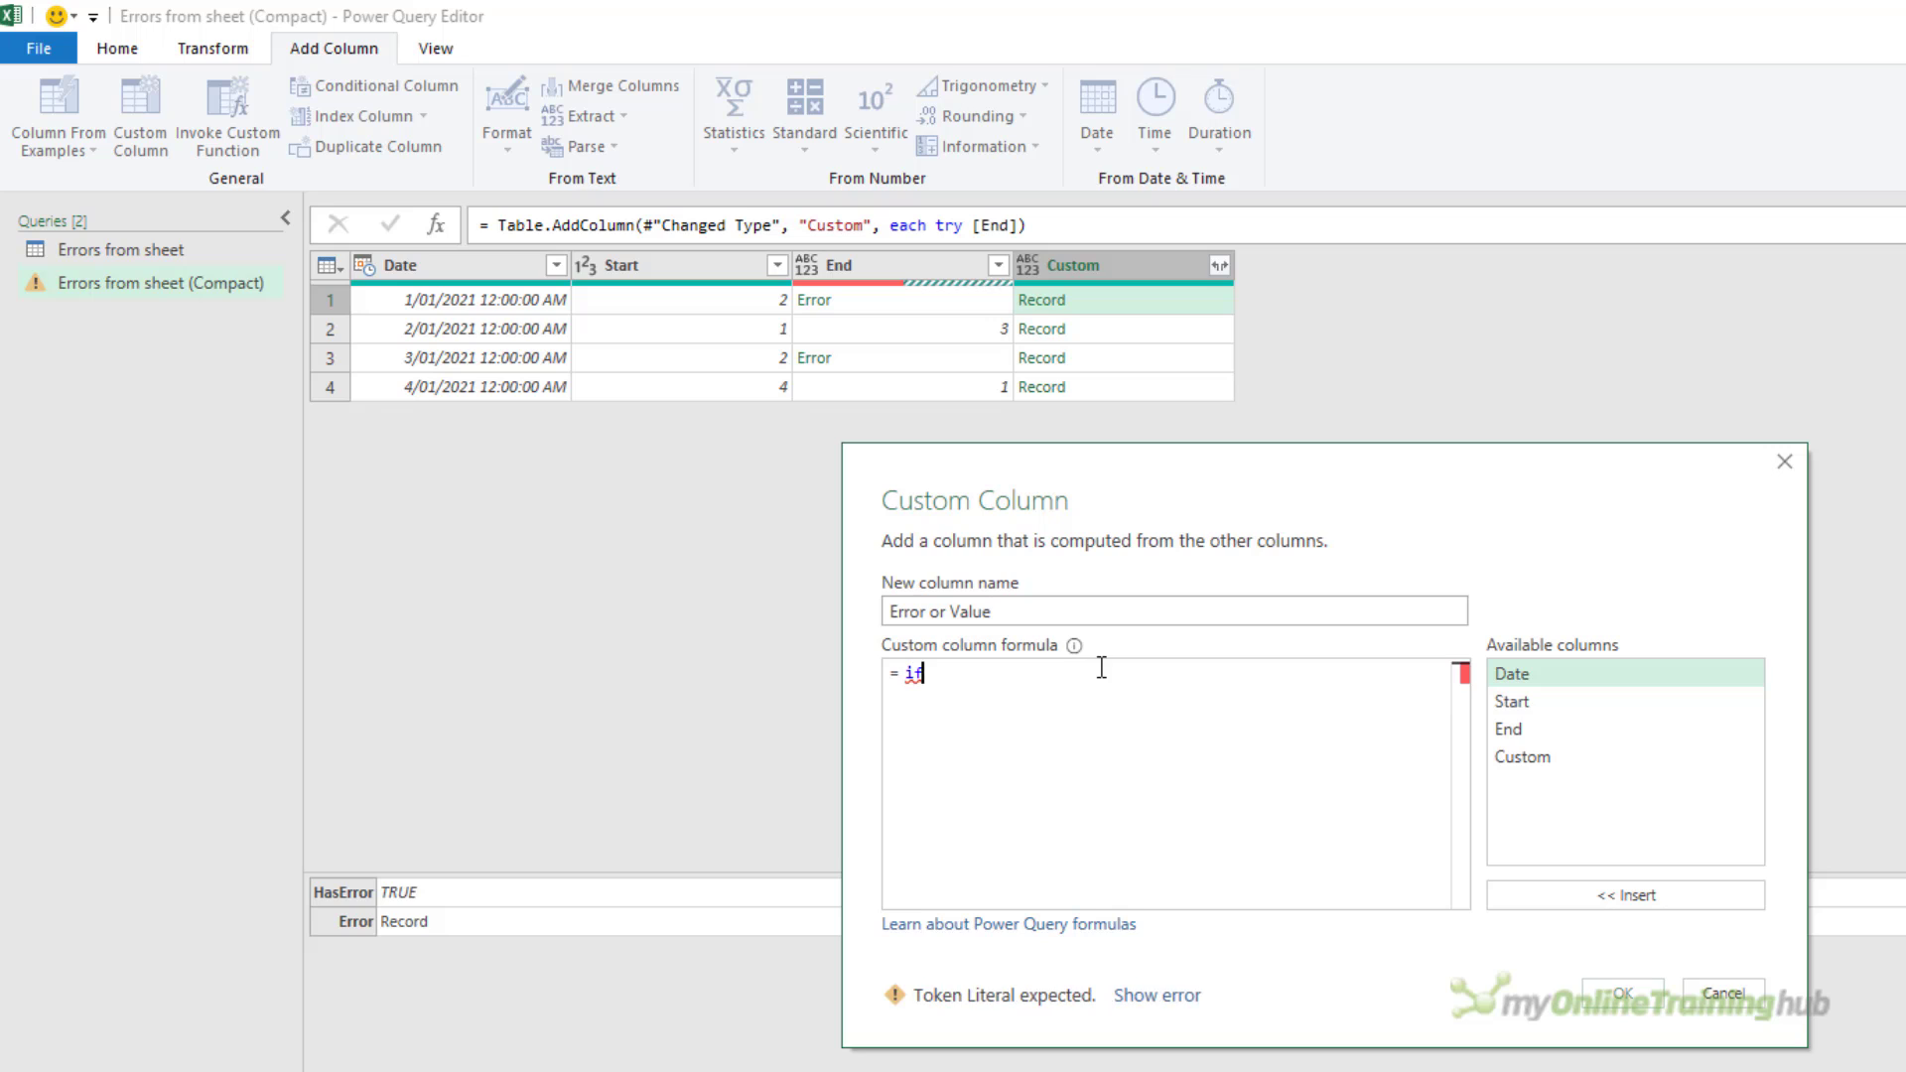
pyautogui.doubleClick(1540, 758)
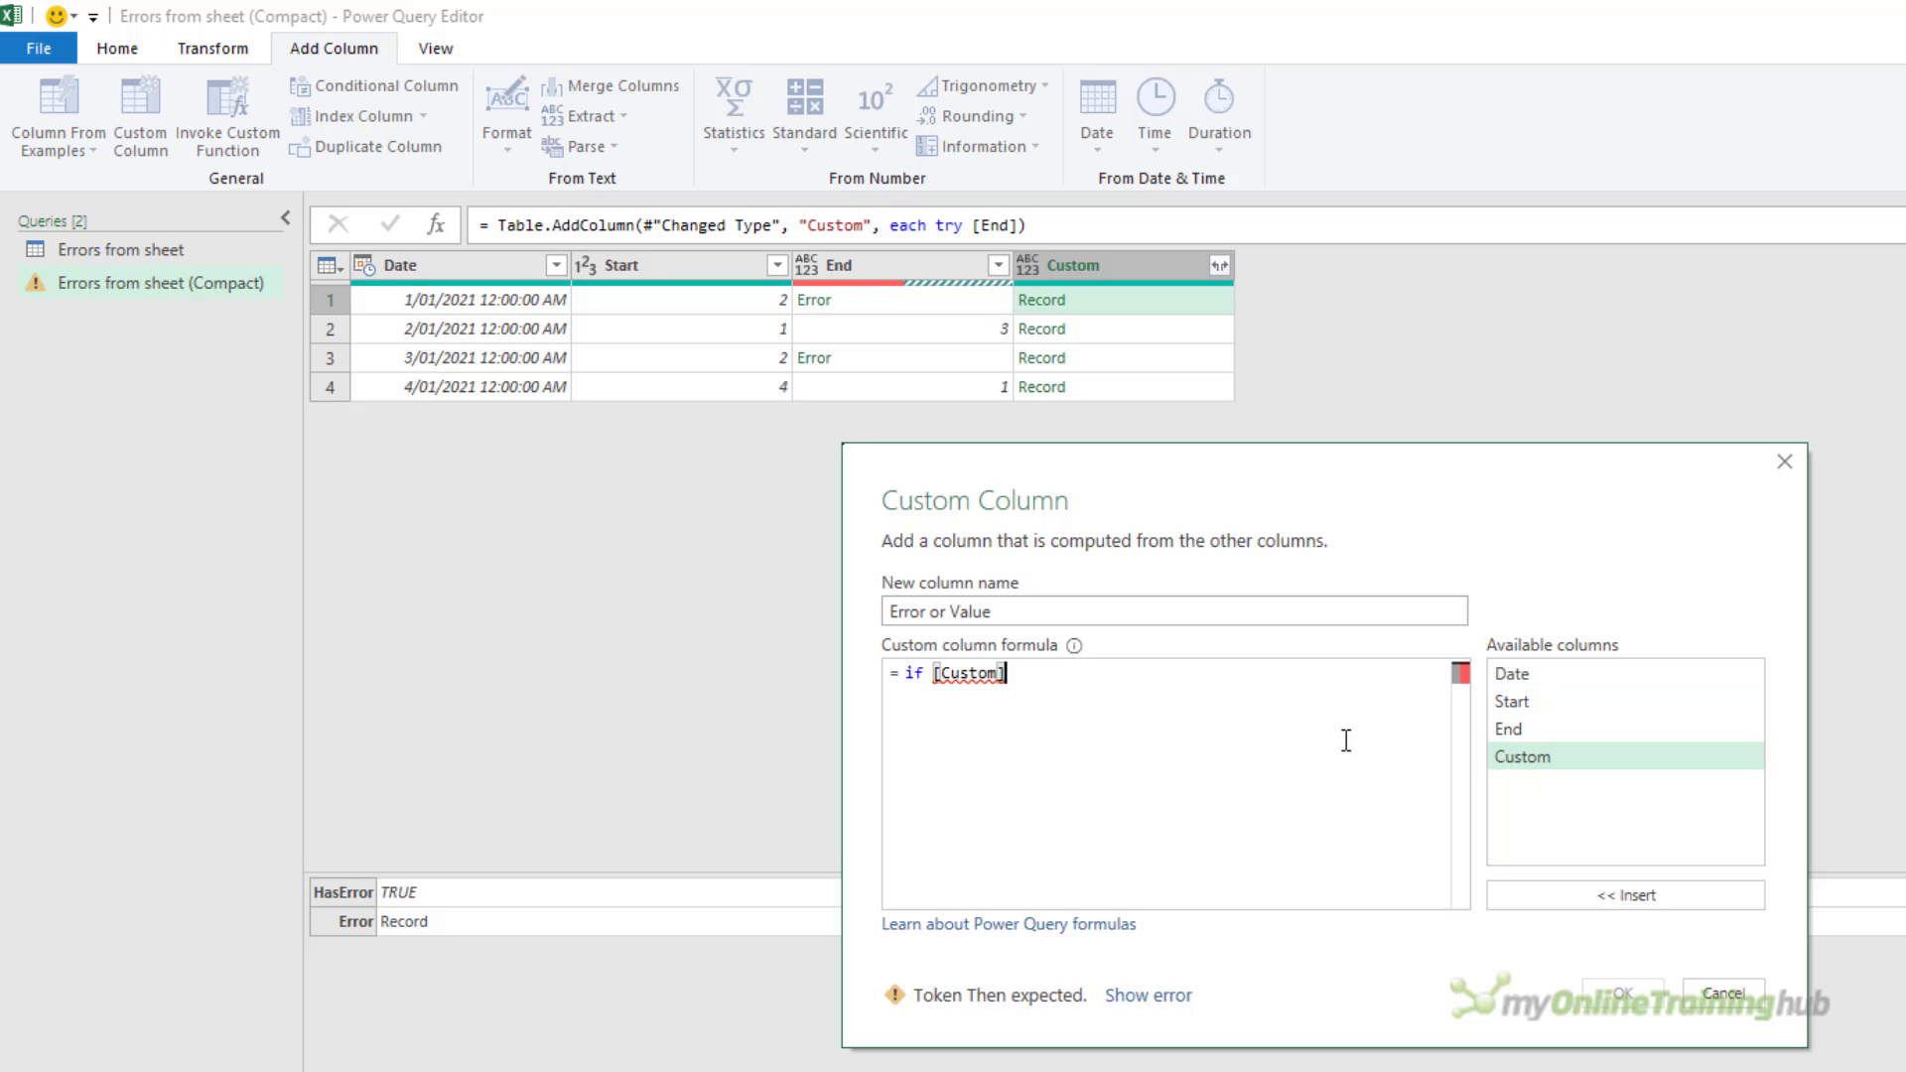
pyautogui.write('[HasEr')
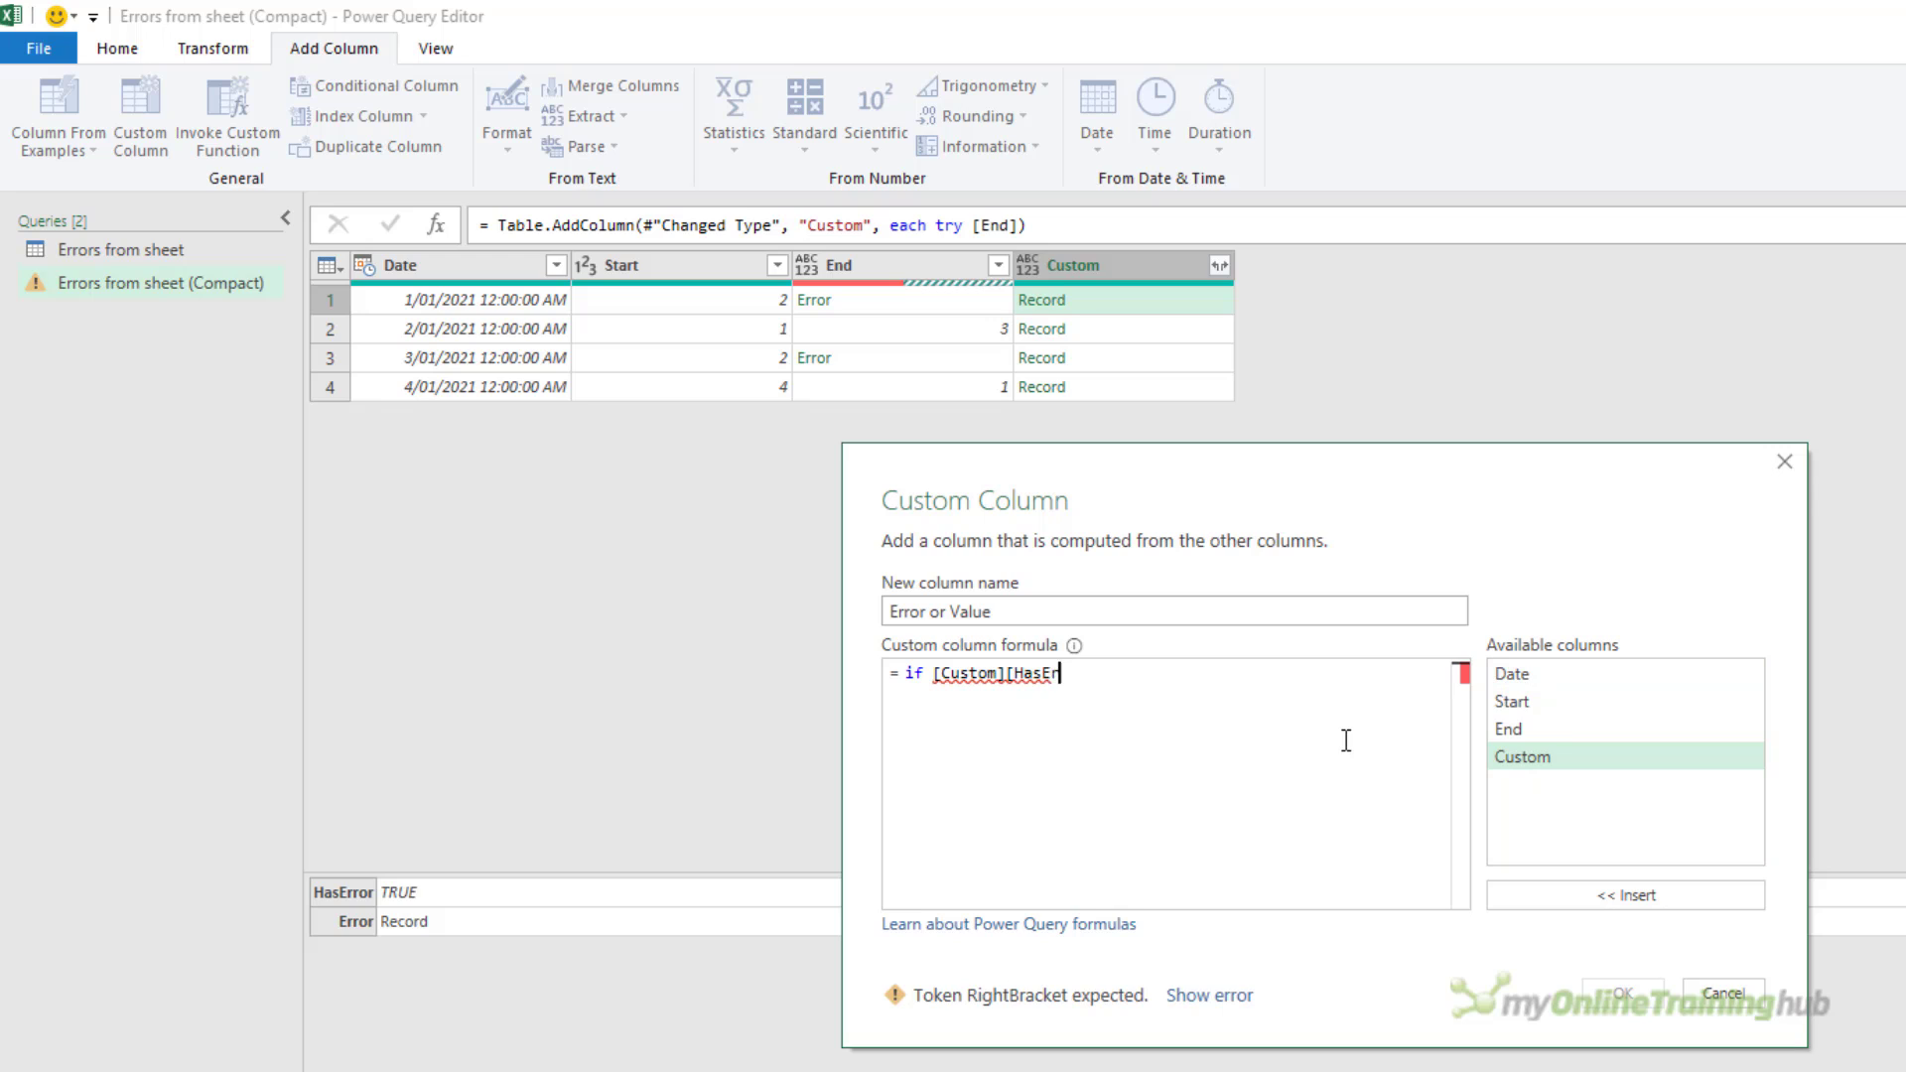
pyautogui.write('ror]')
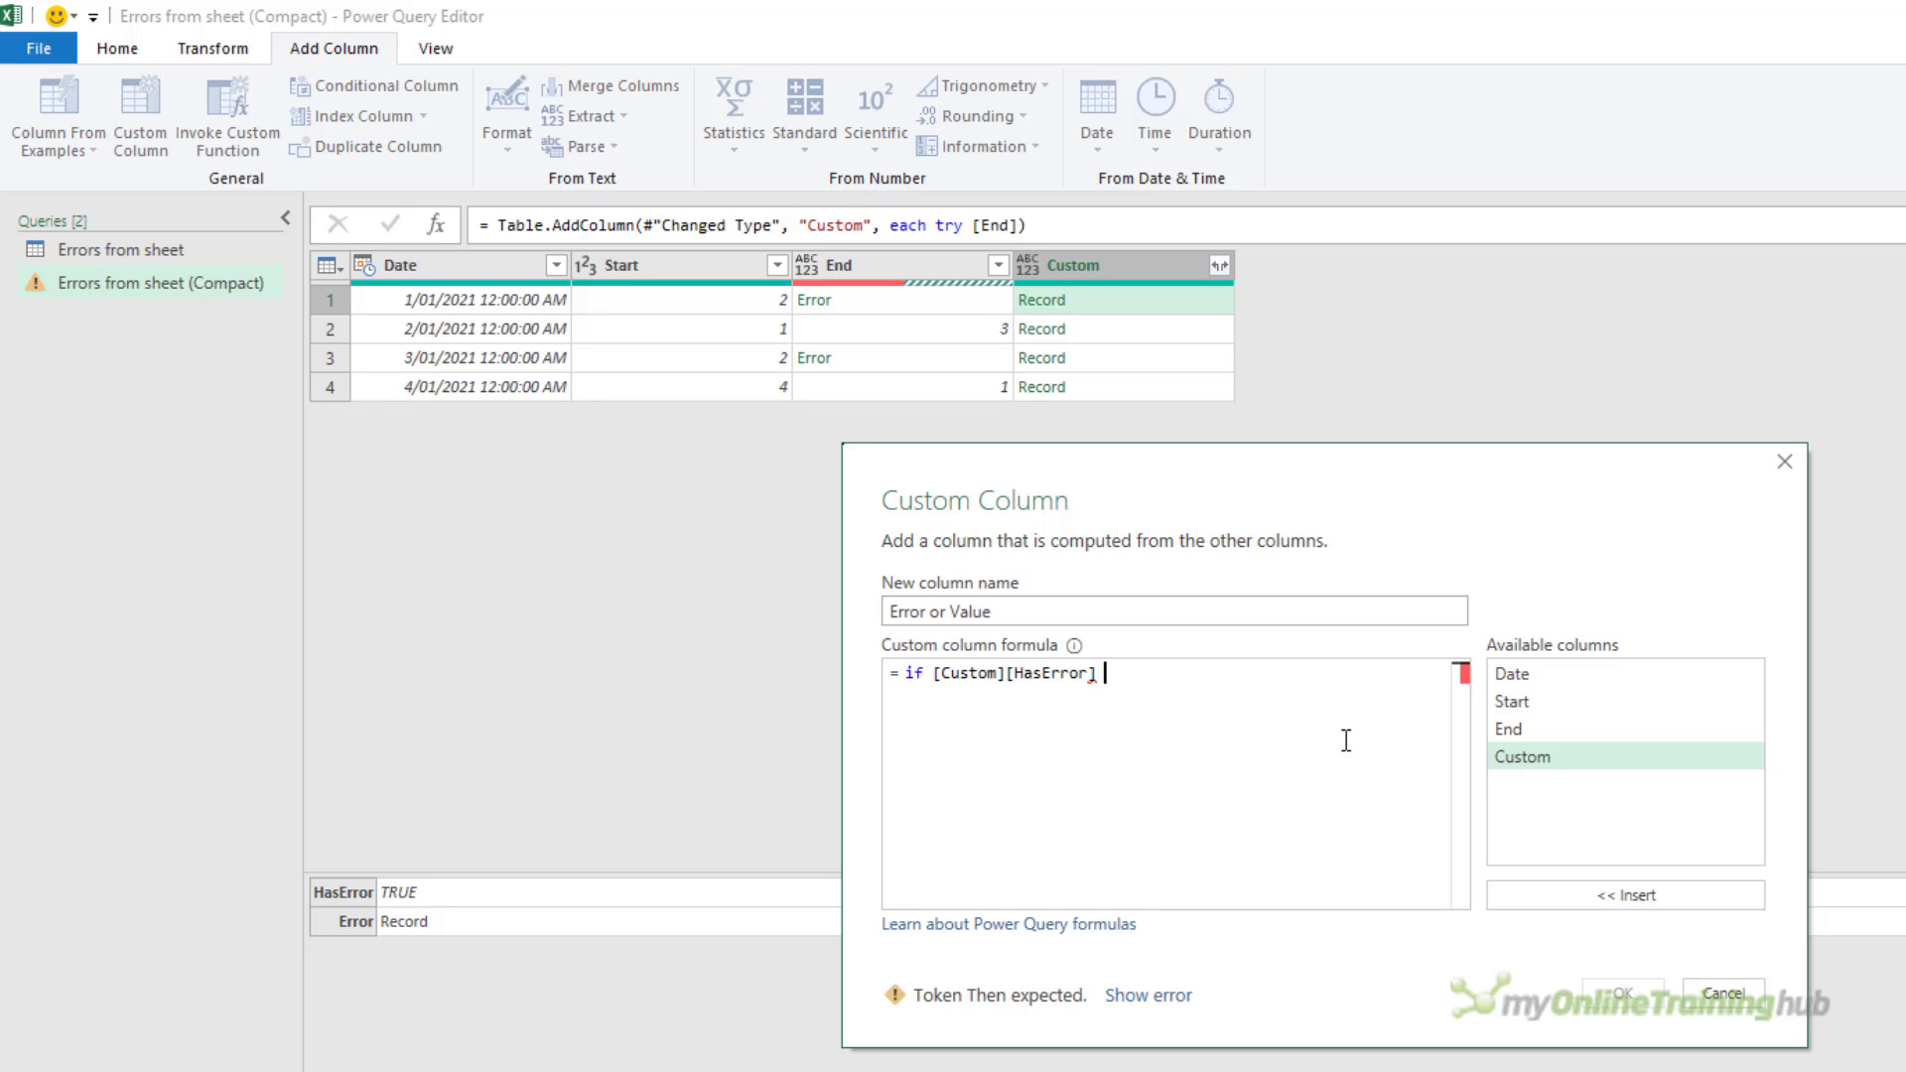
pyautogui.write('then')
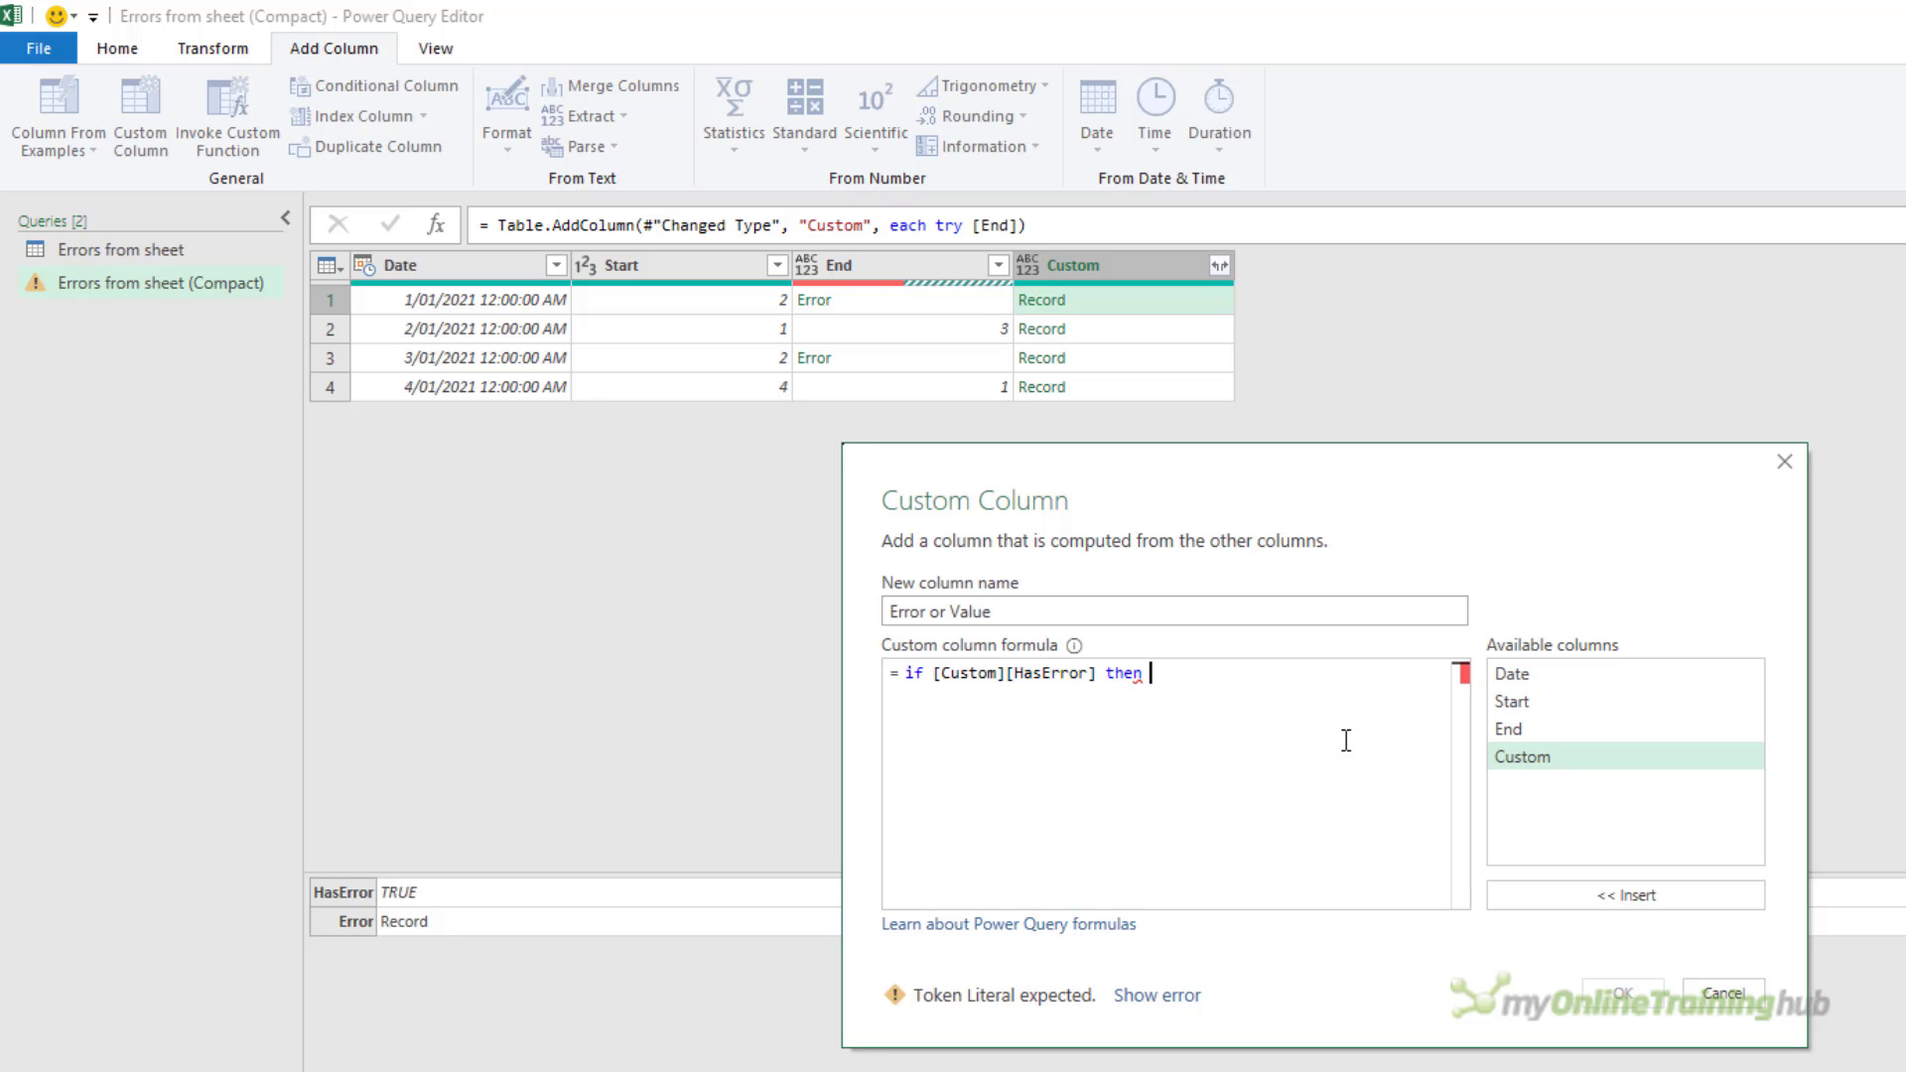
pyautogui.doubleClick(1558, 754)
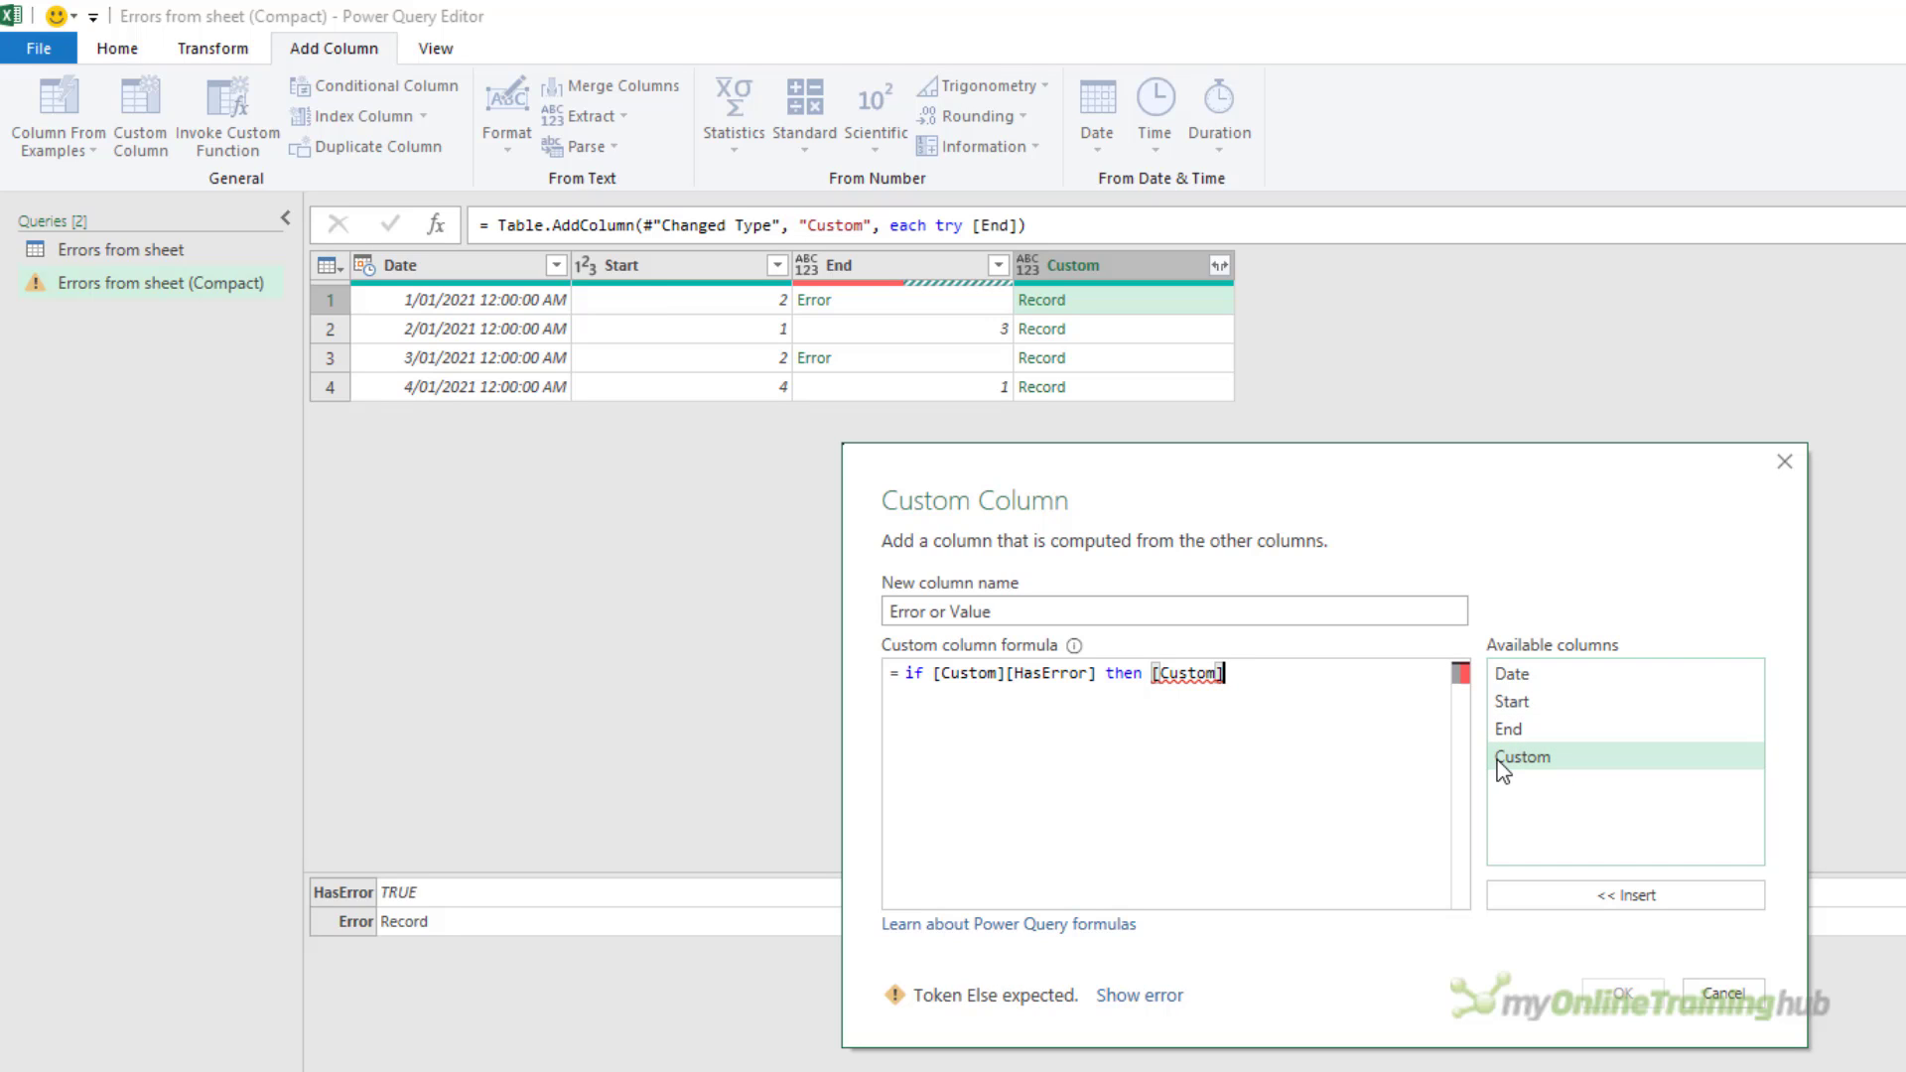
pyautogui.write('[')
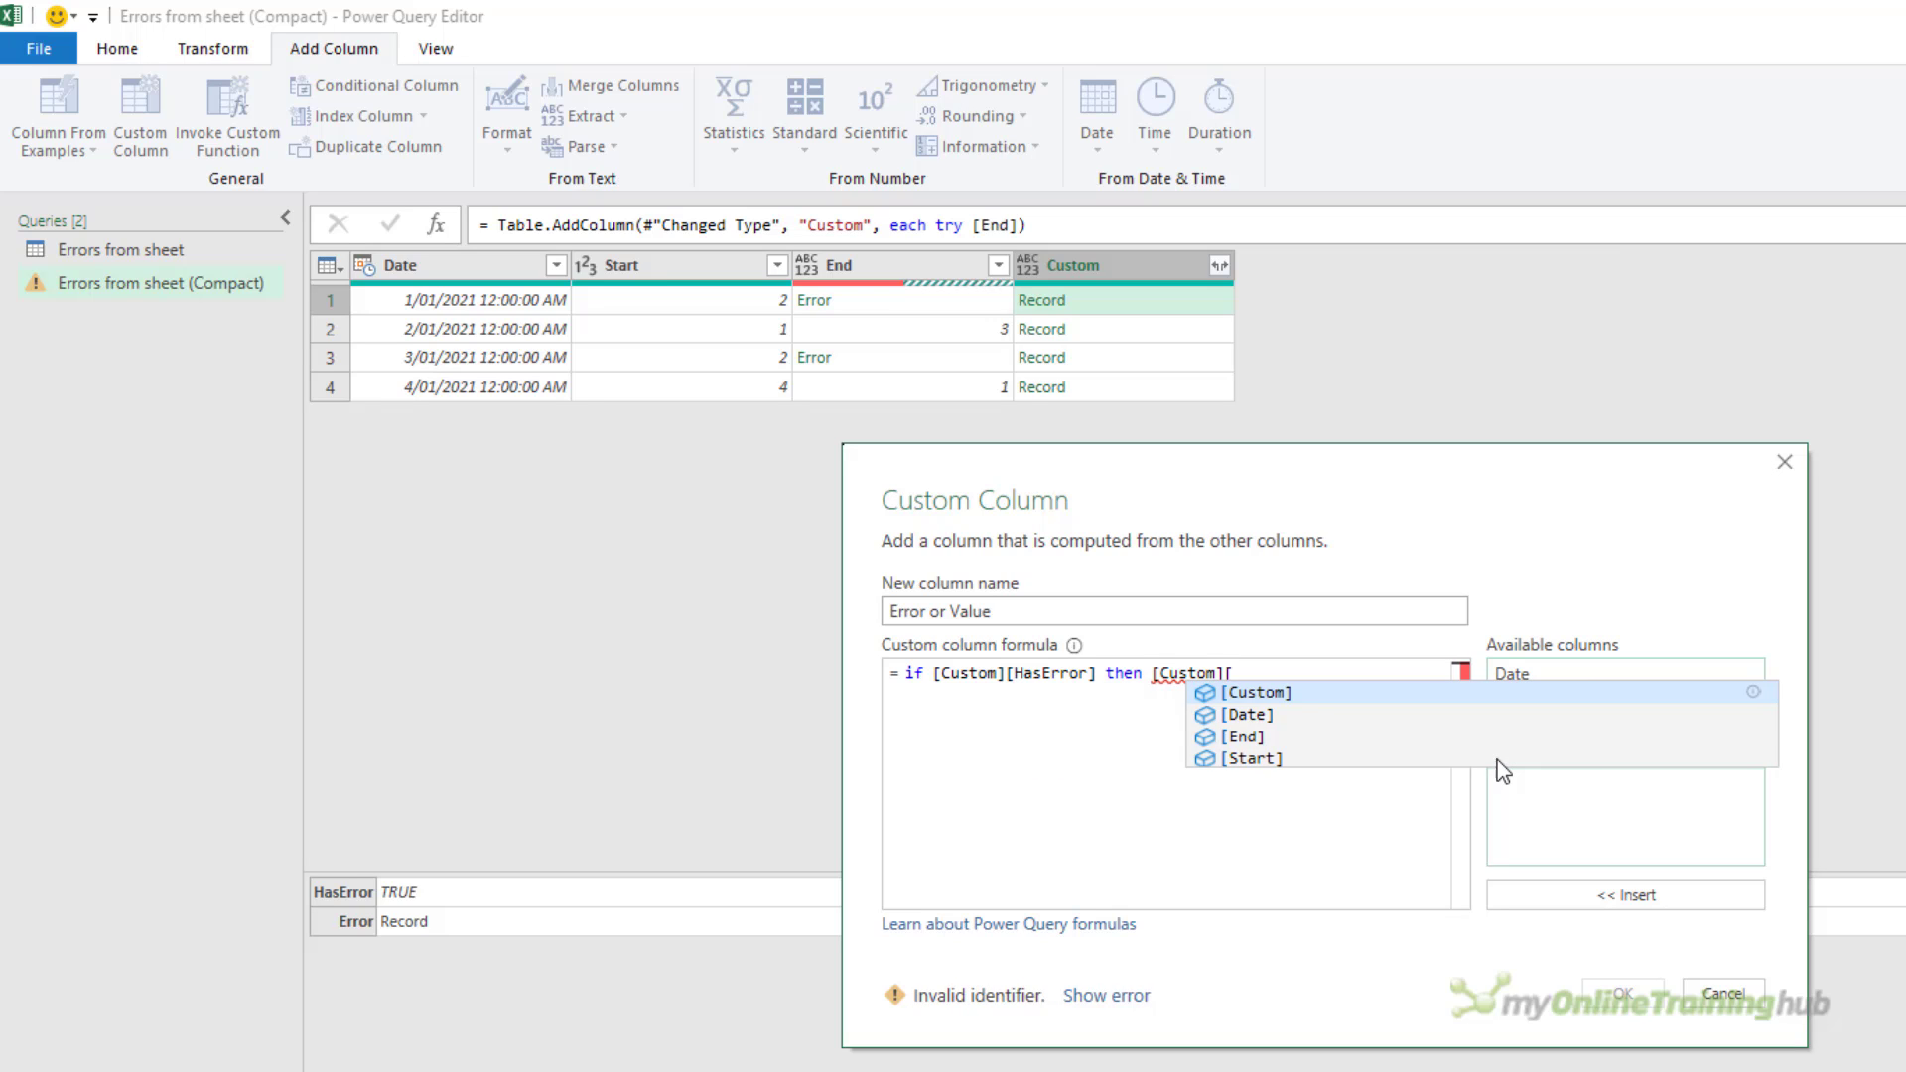
pyautogui.write('Error]')
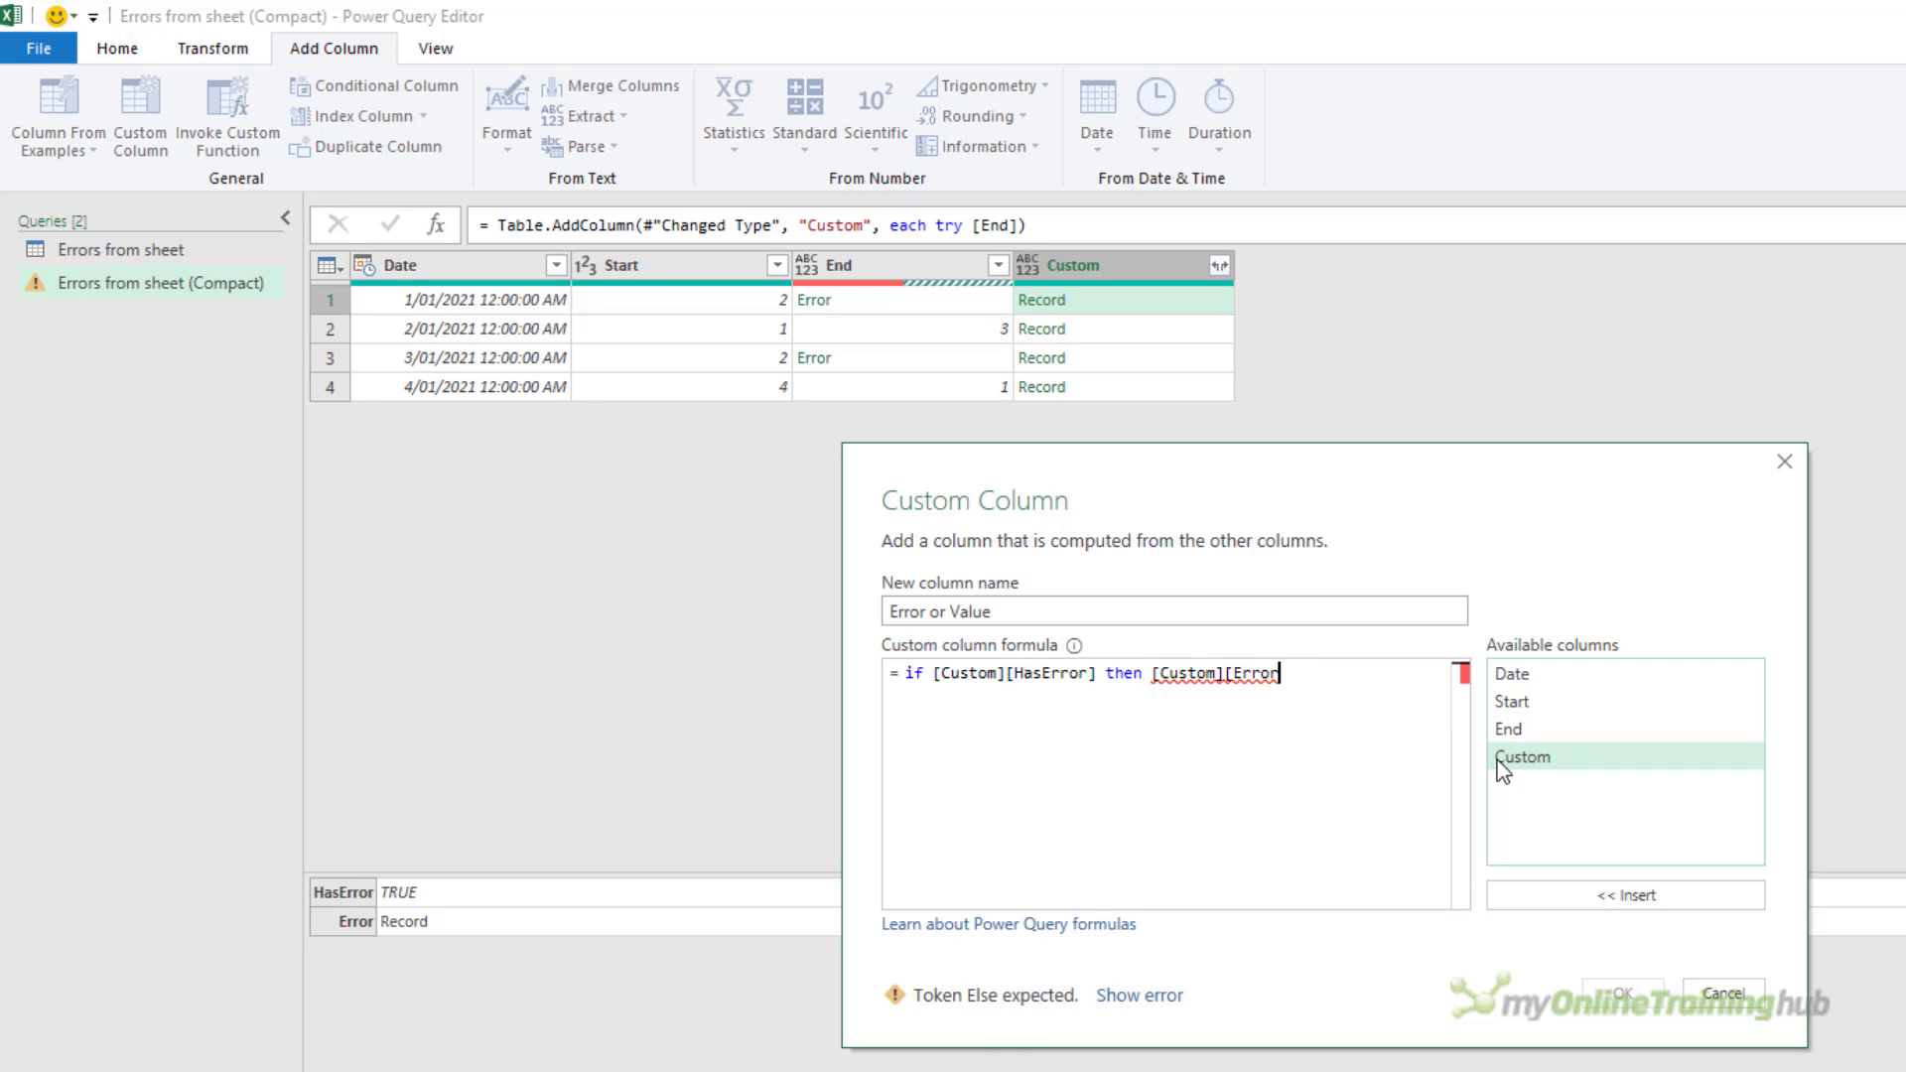
pyautogui.write('[')
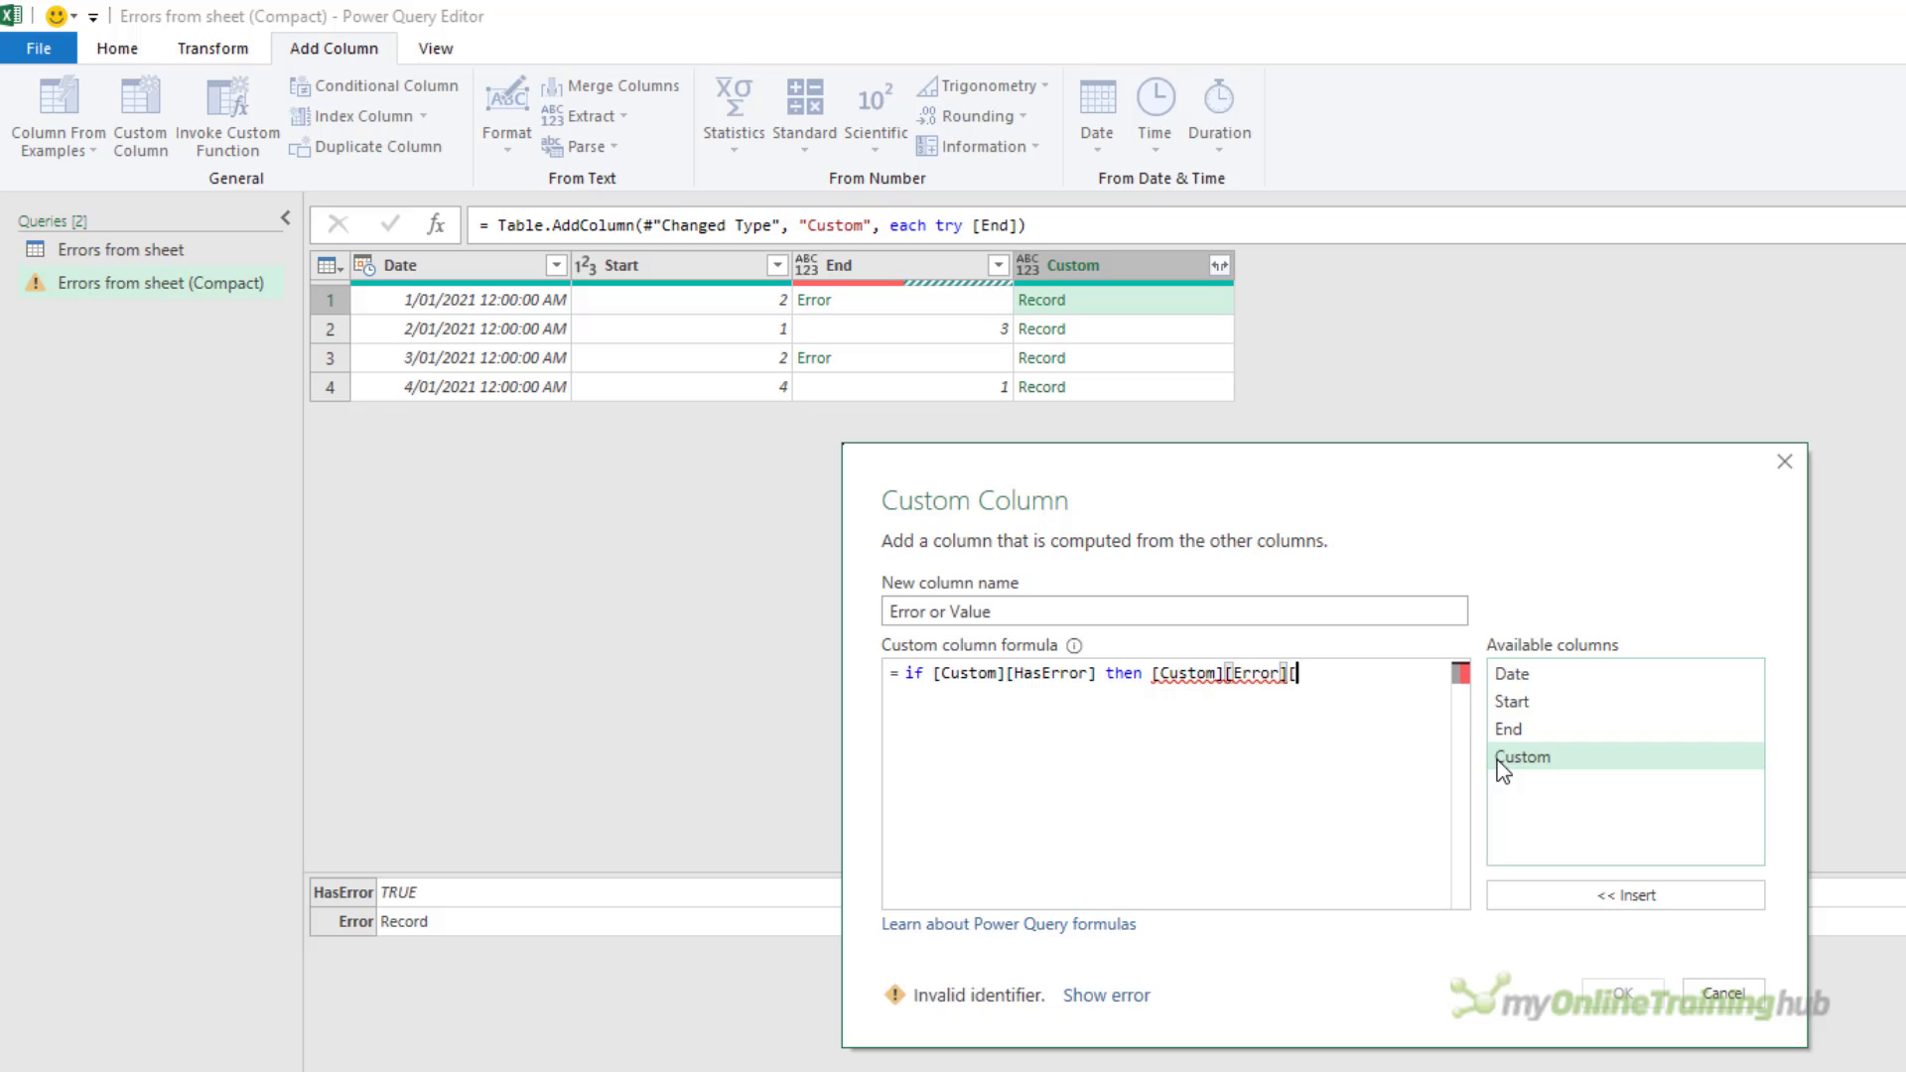
pyautogui.write('Message')
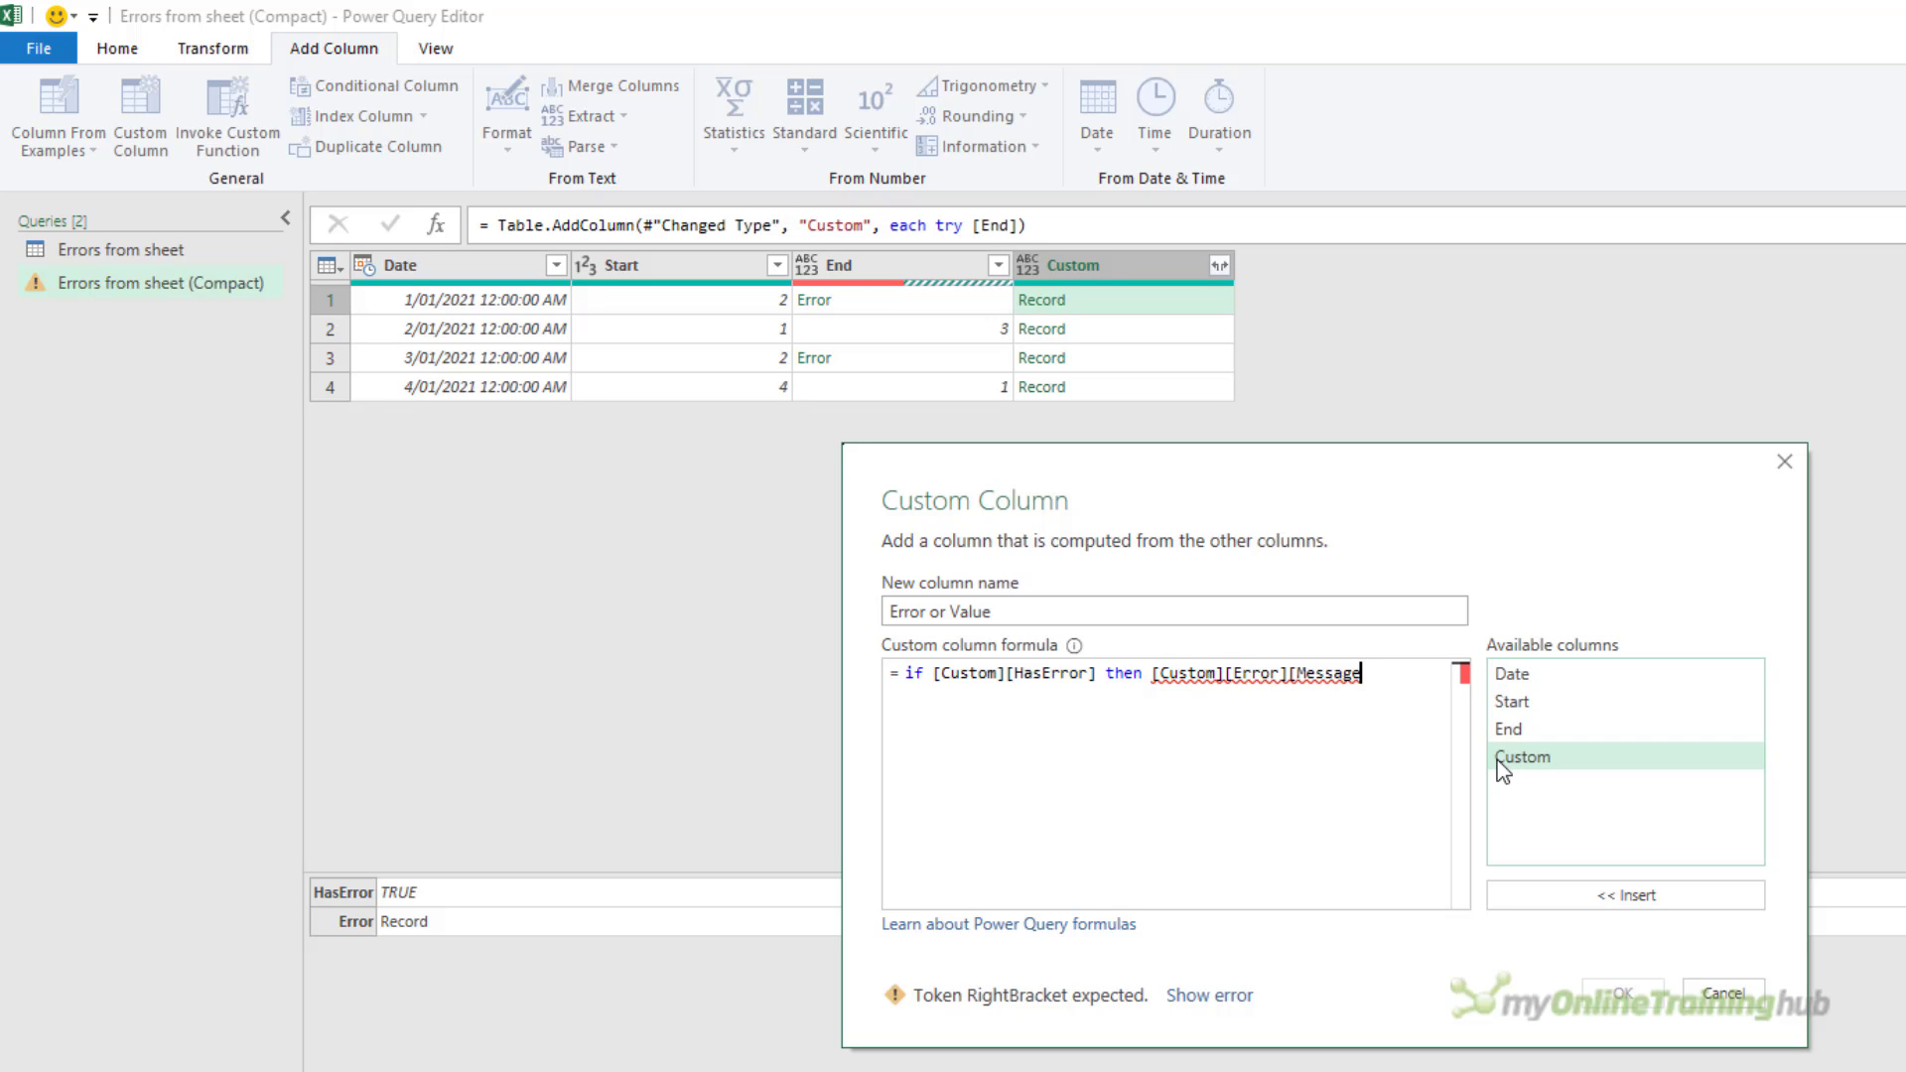
pyautogui.write('] else')
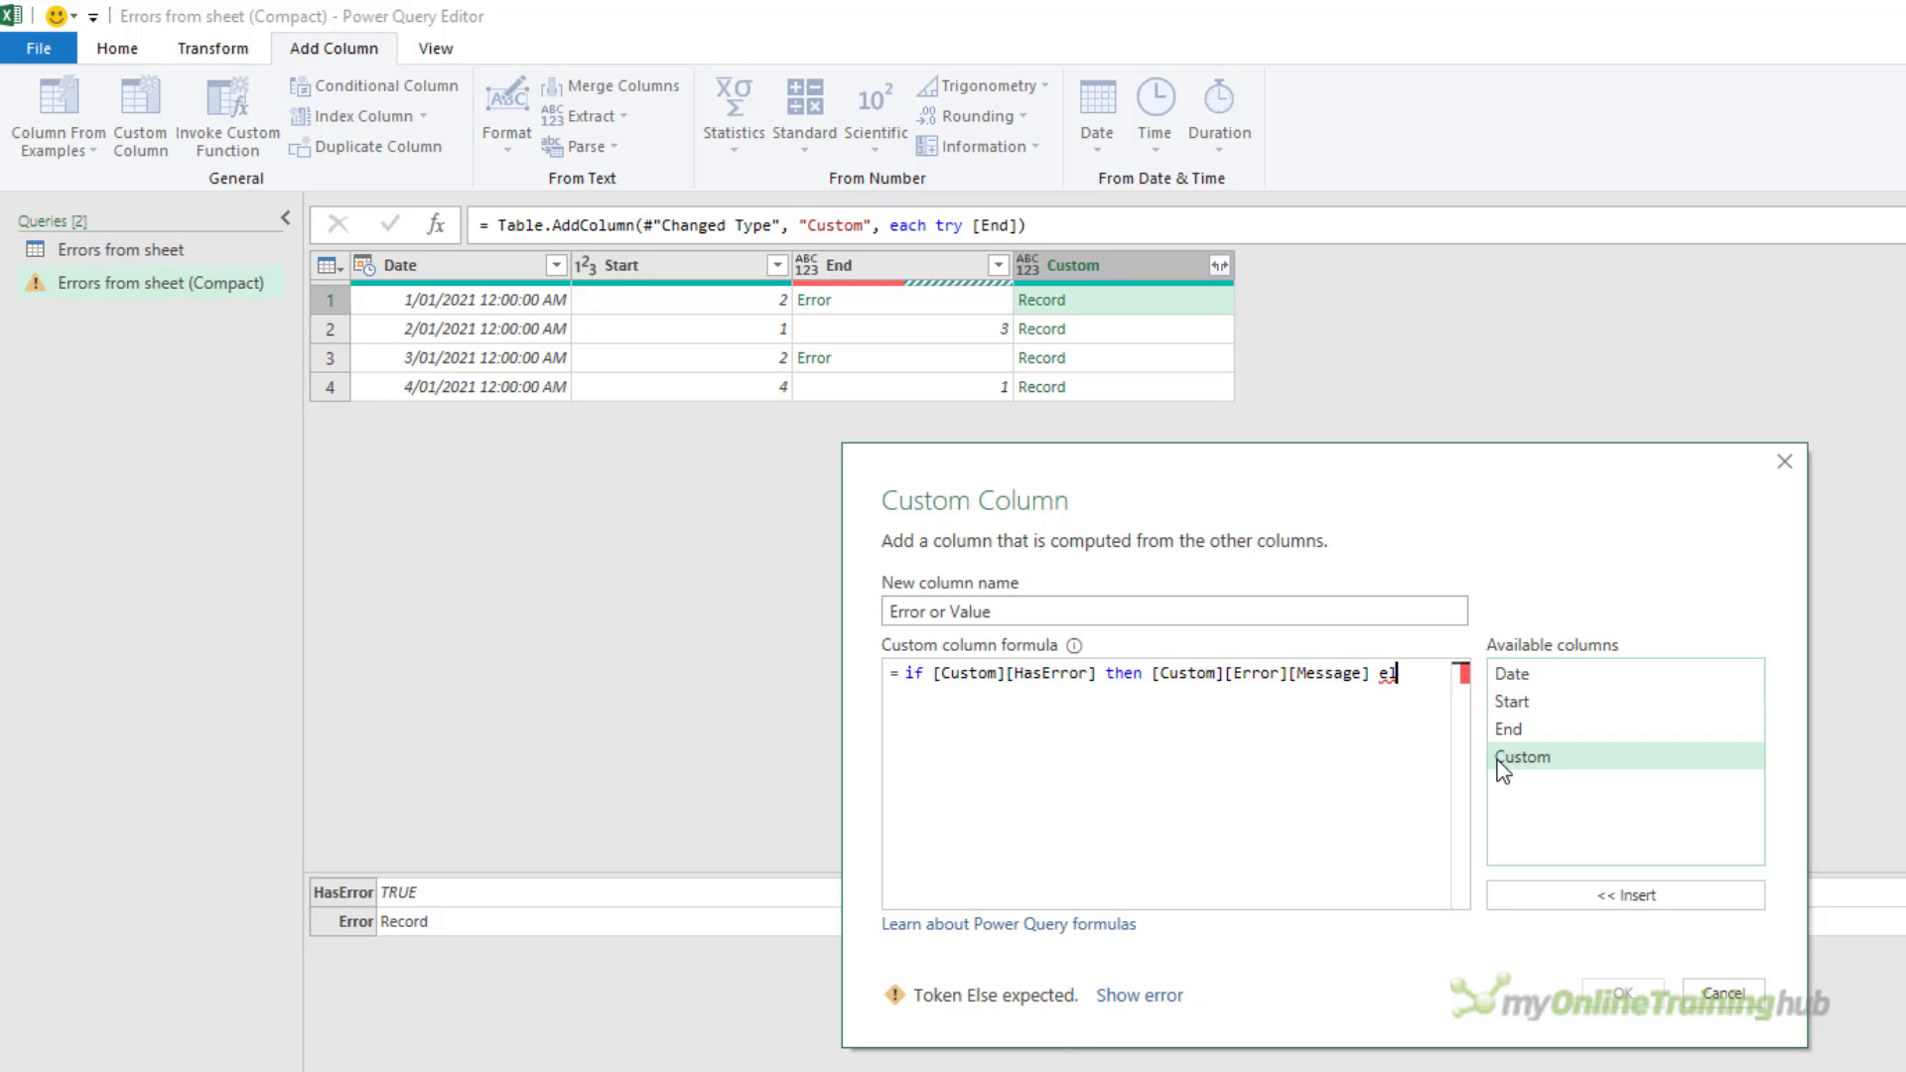
pyautogui.doubleClick(1498, 760)
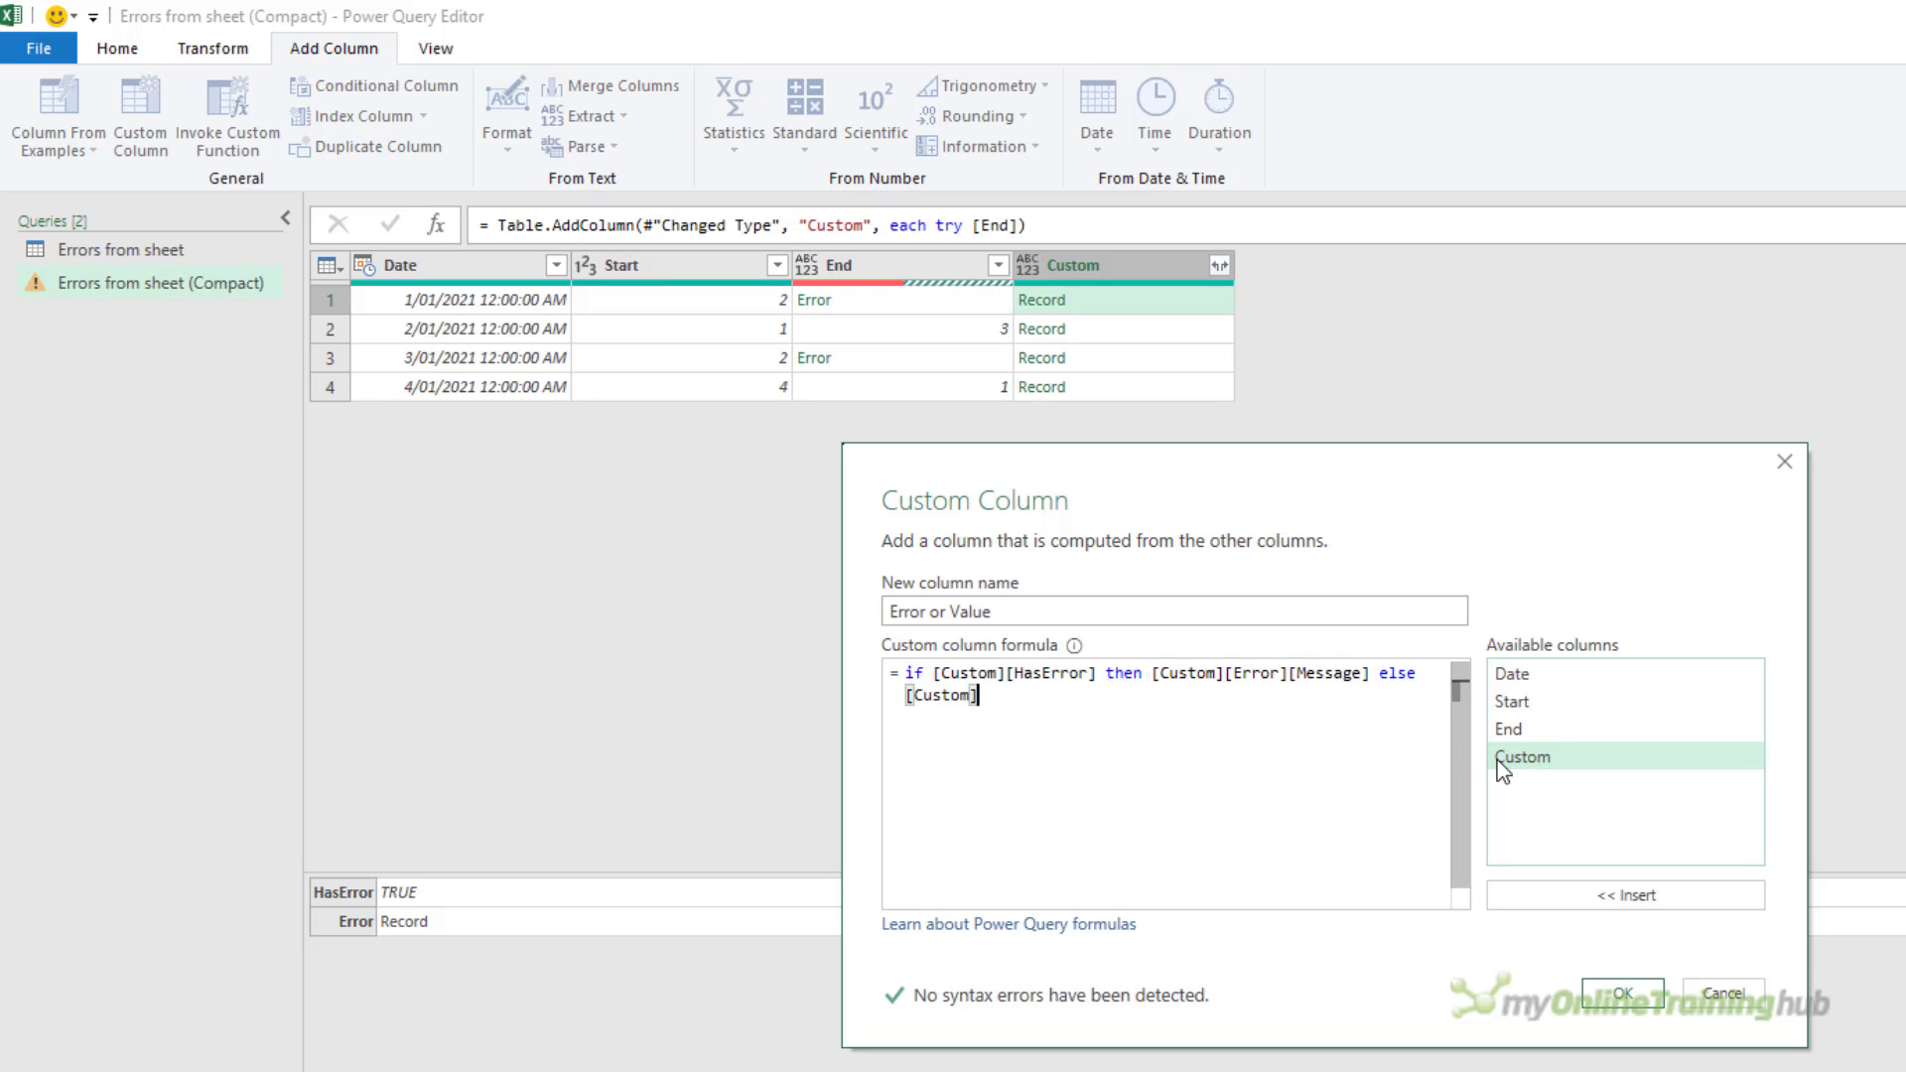
pyautogui.write('[')
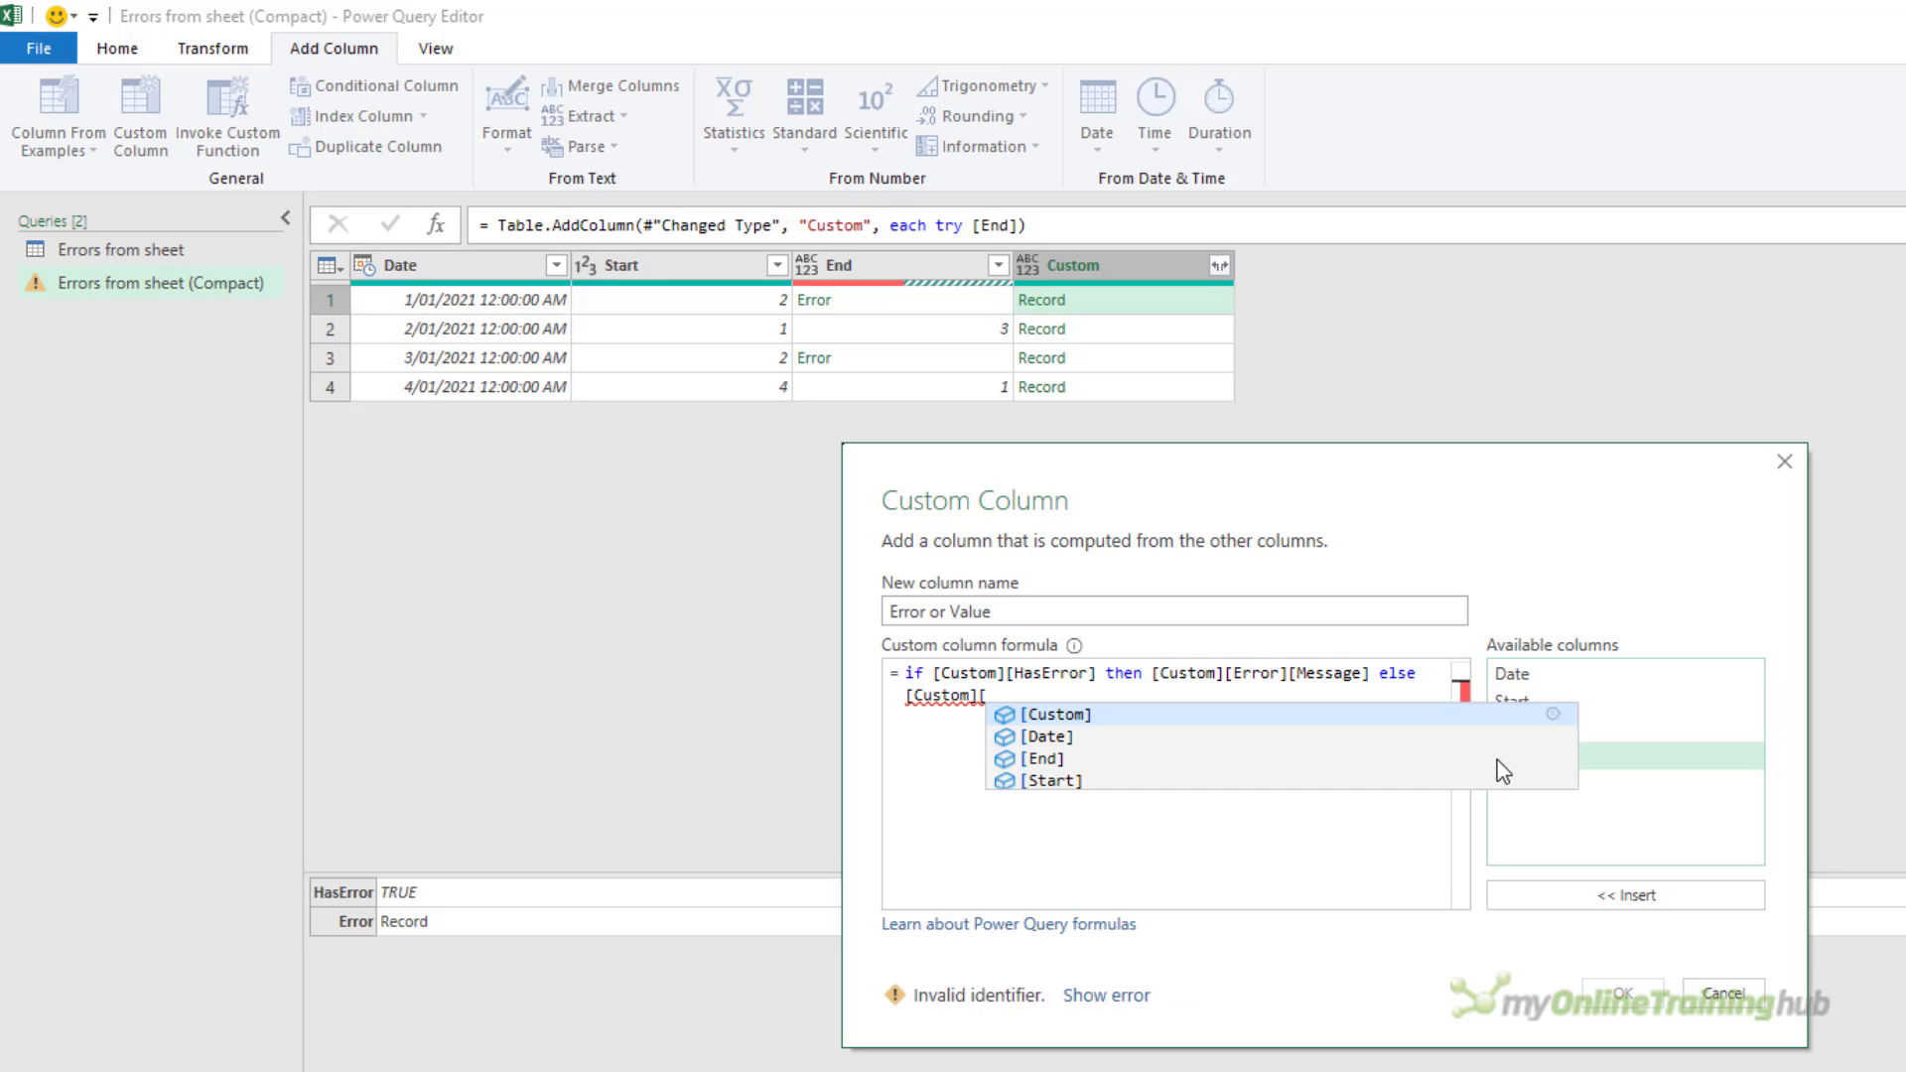
pyautogui.write('Value')
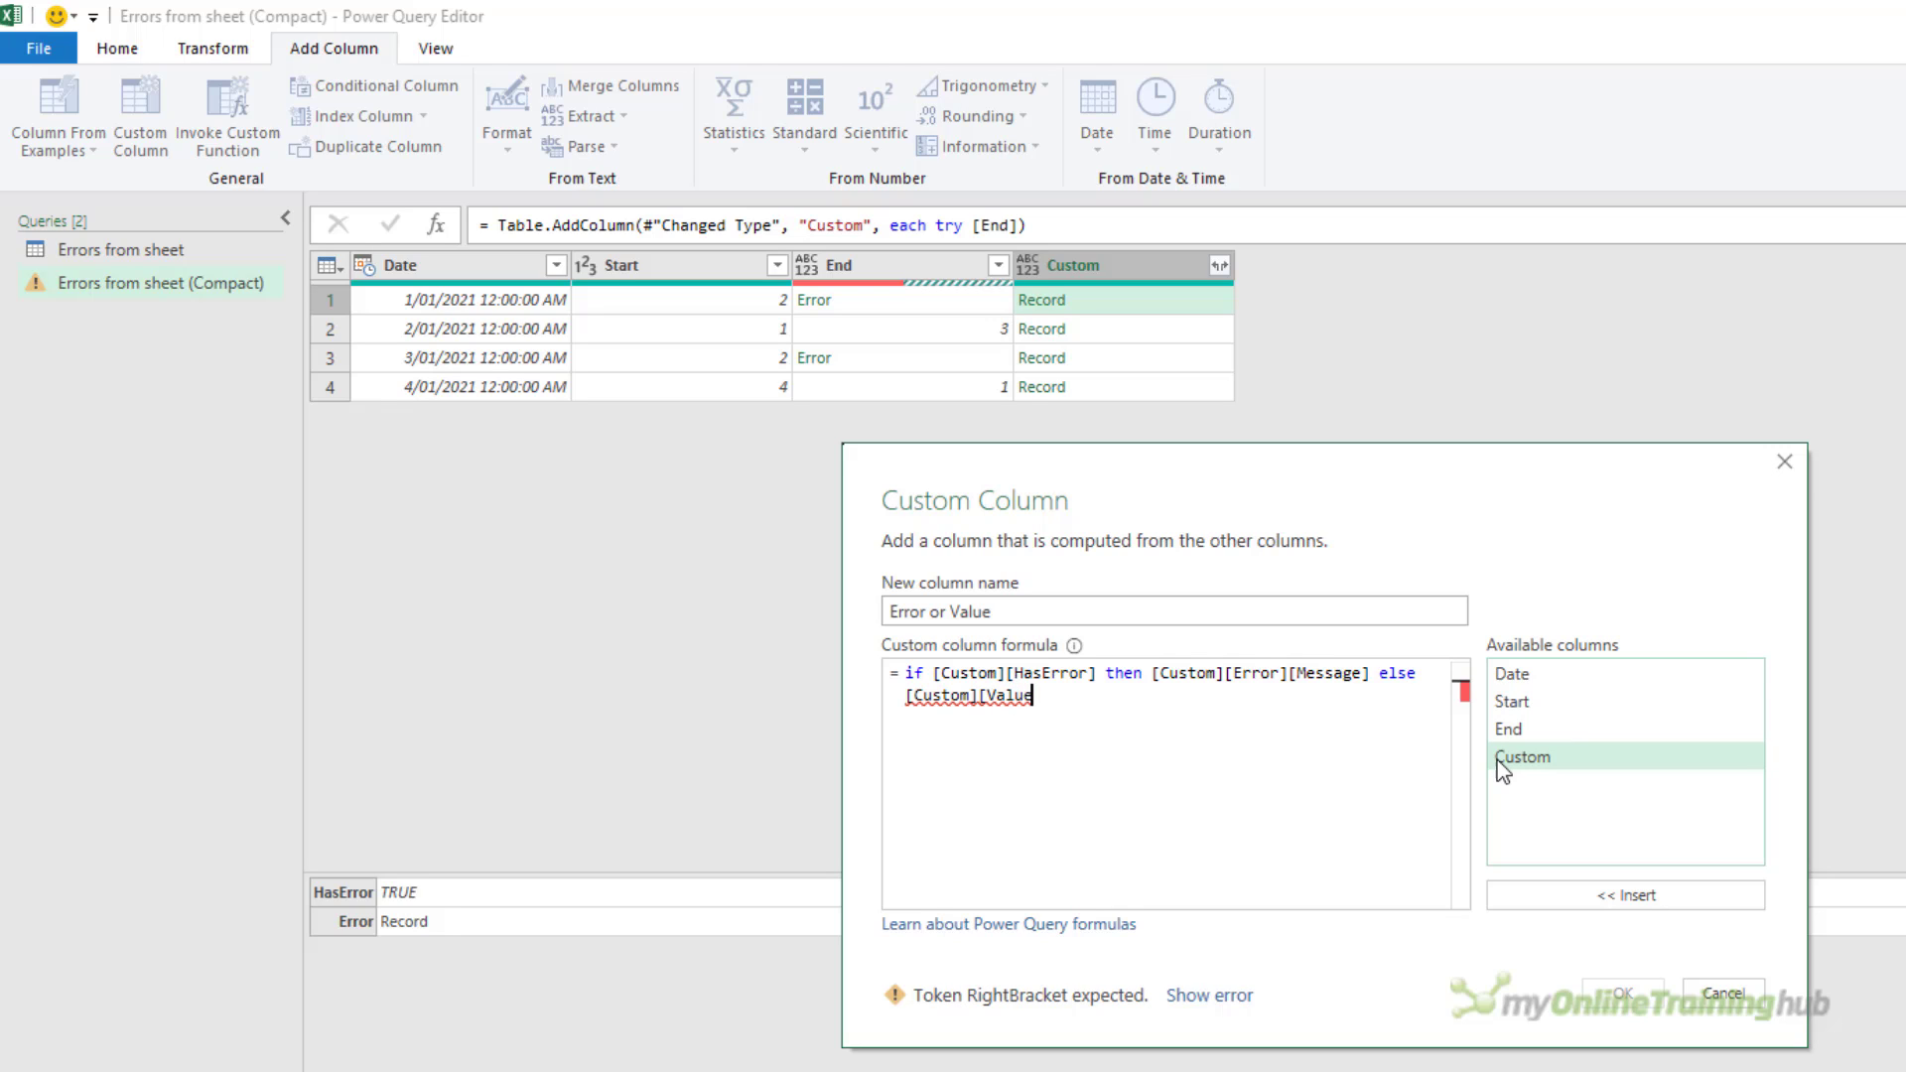
pyautogui.write(']')
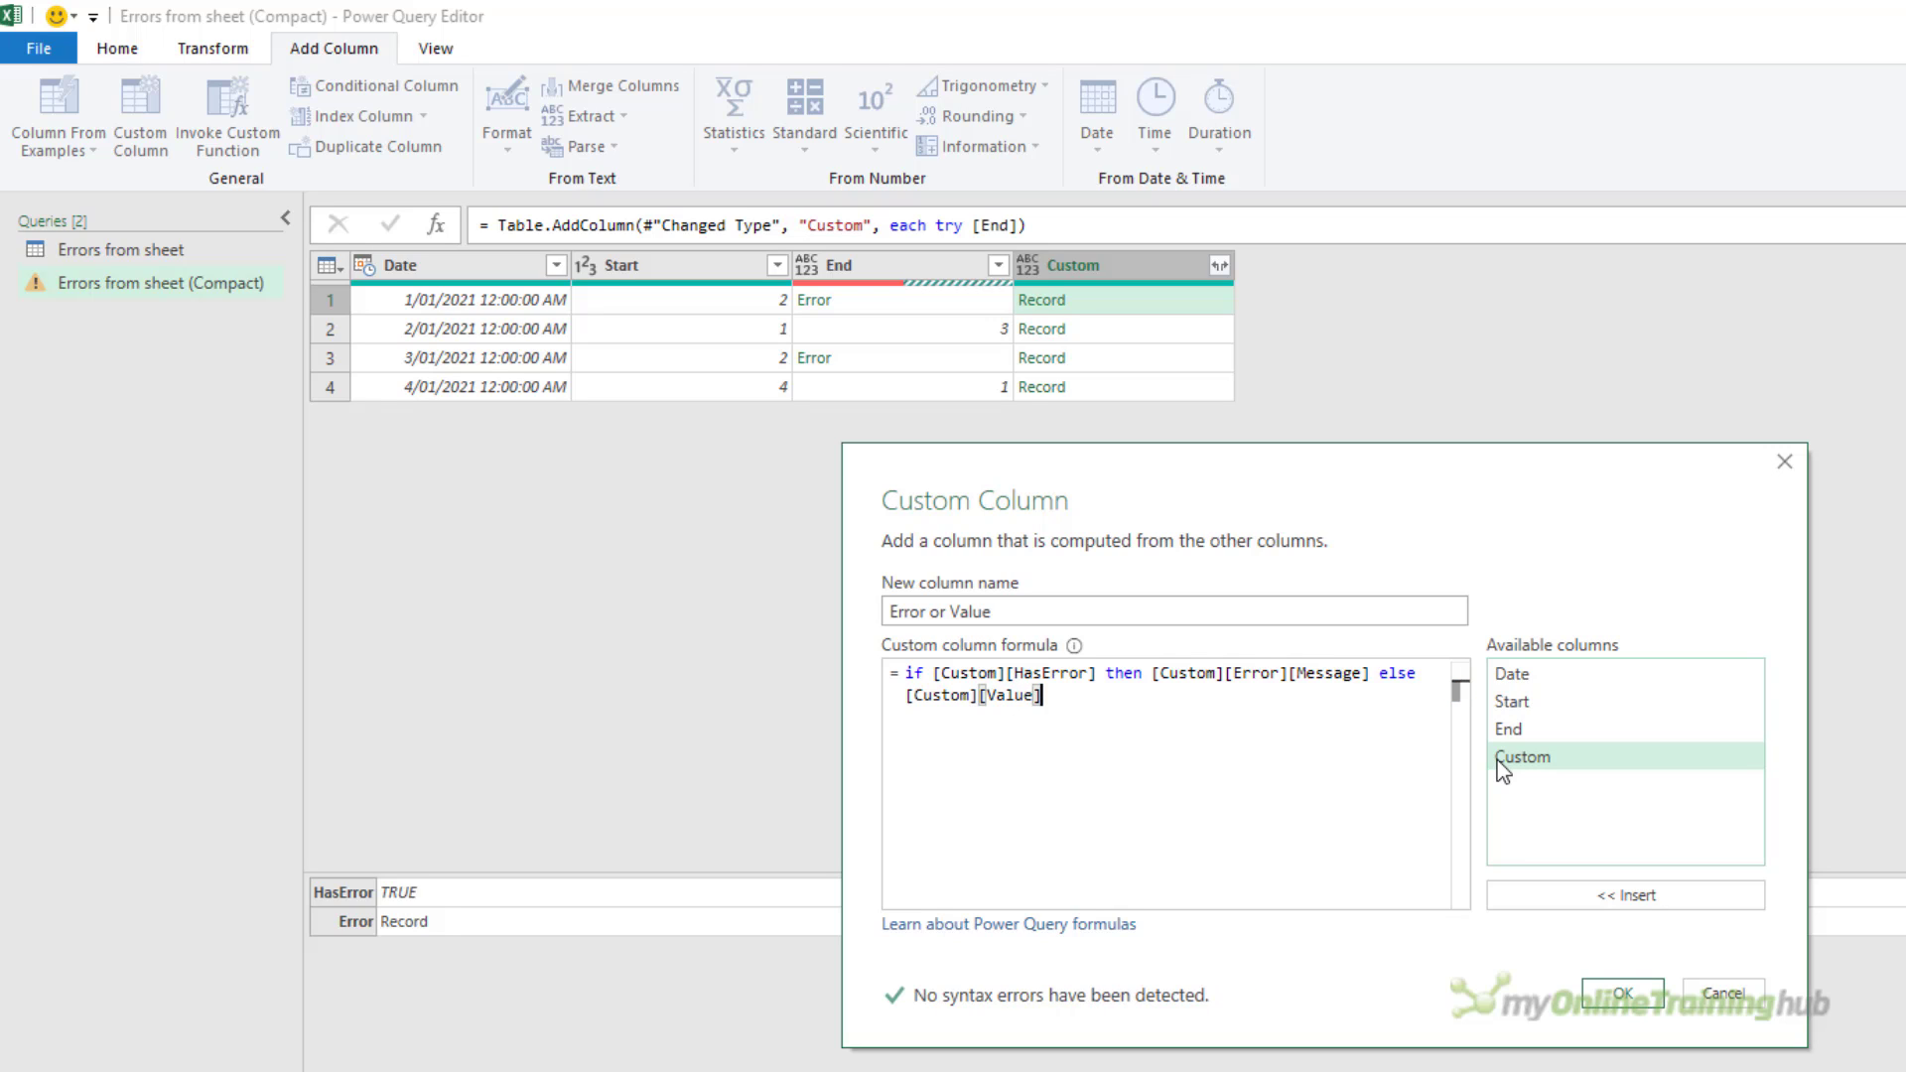
pyautogui.click(1622, 997)
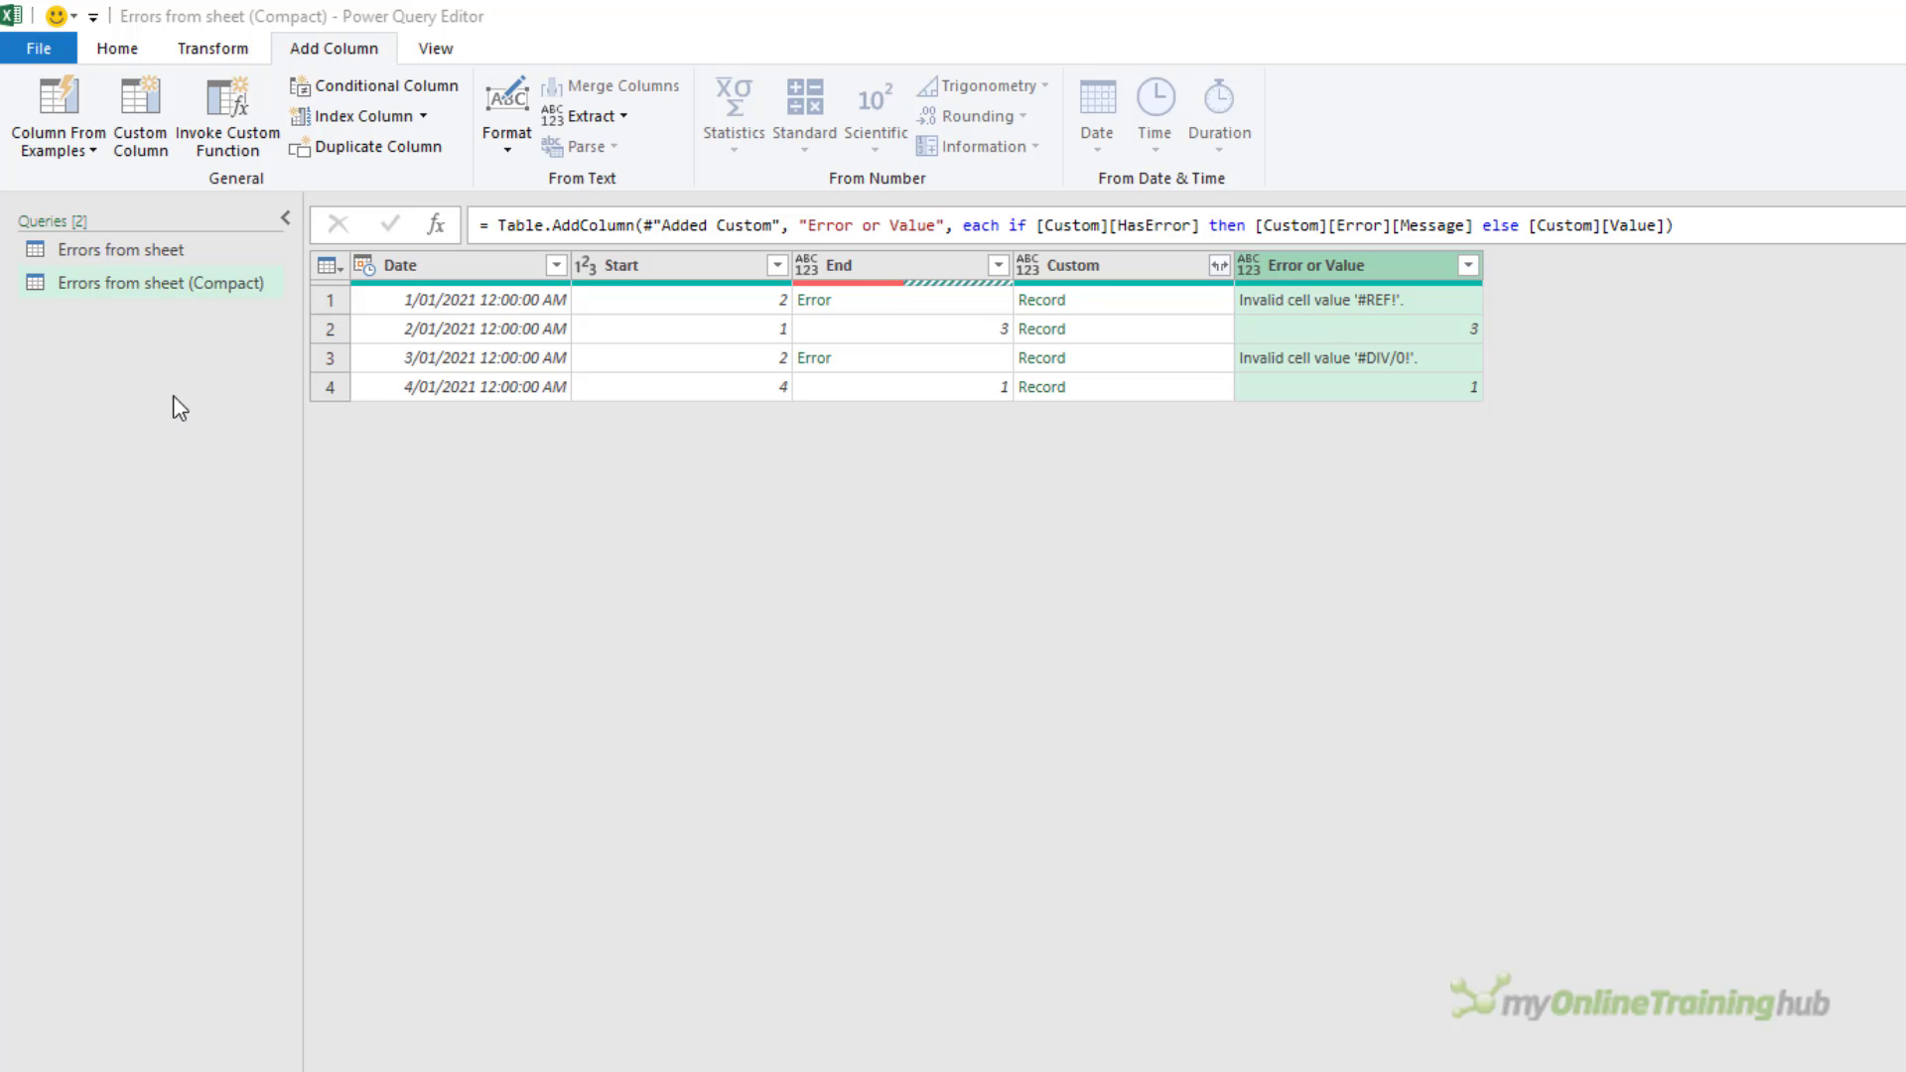
# Duplicate the Compact query and rename the copy 'Errors in calculation'
pyautogui.rightClick(99, 285)
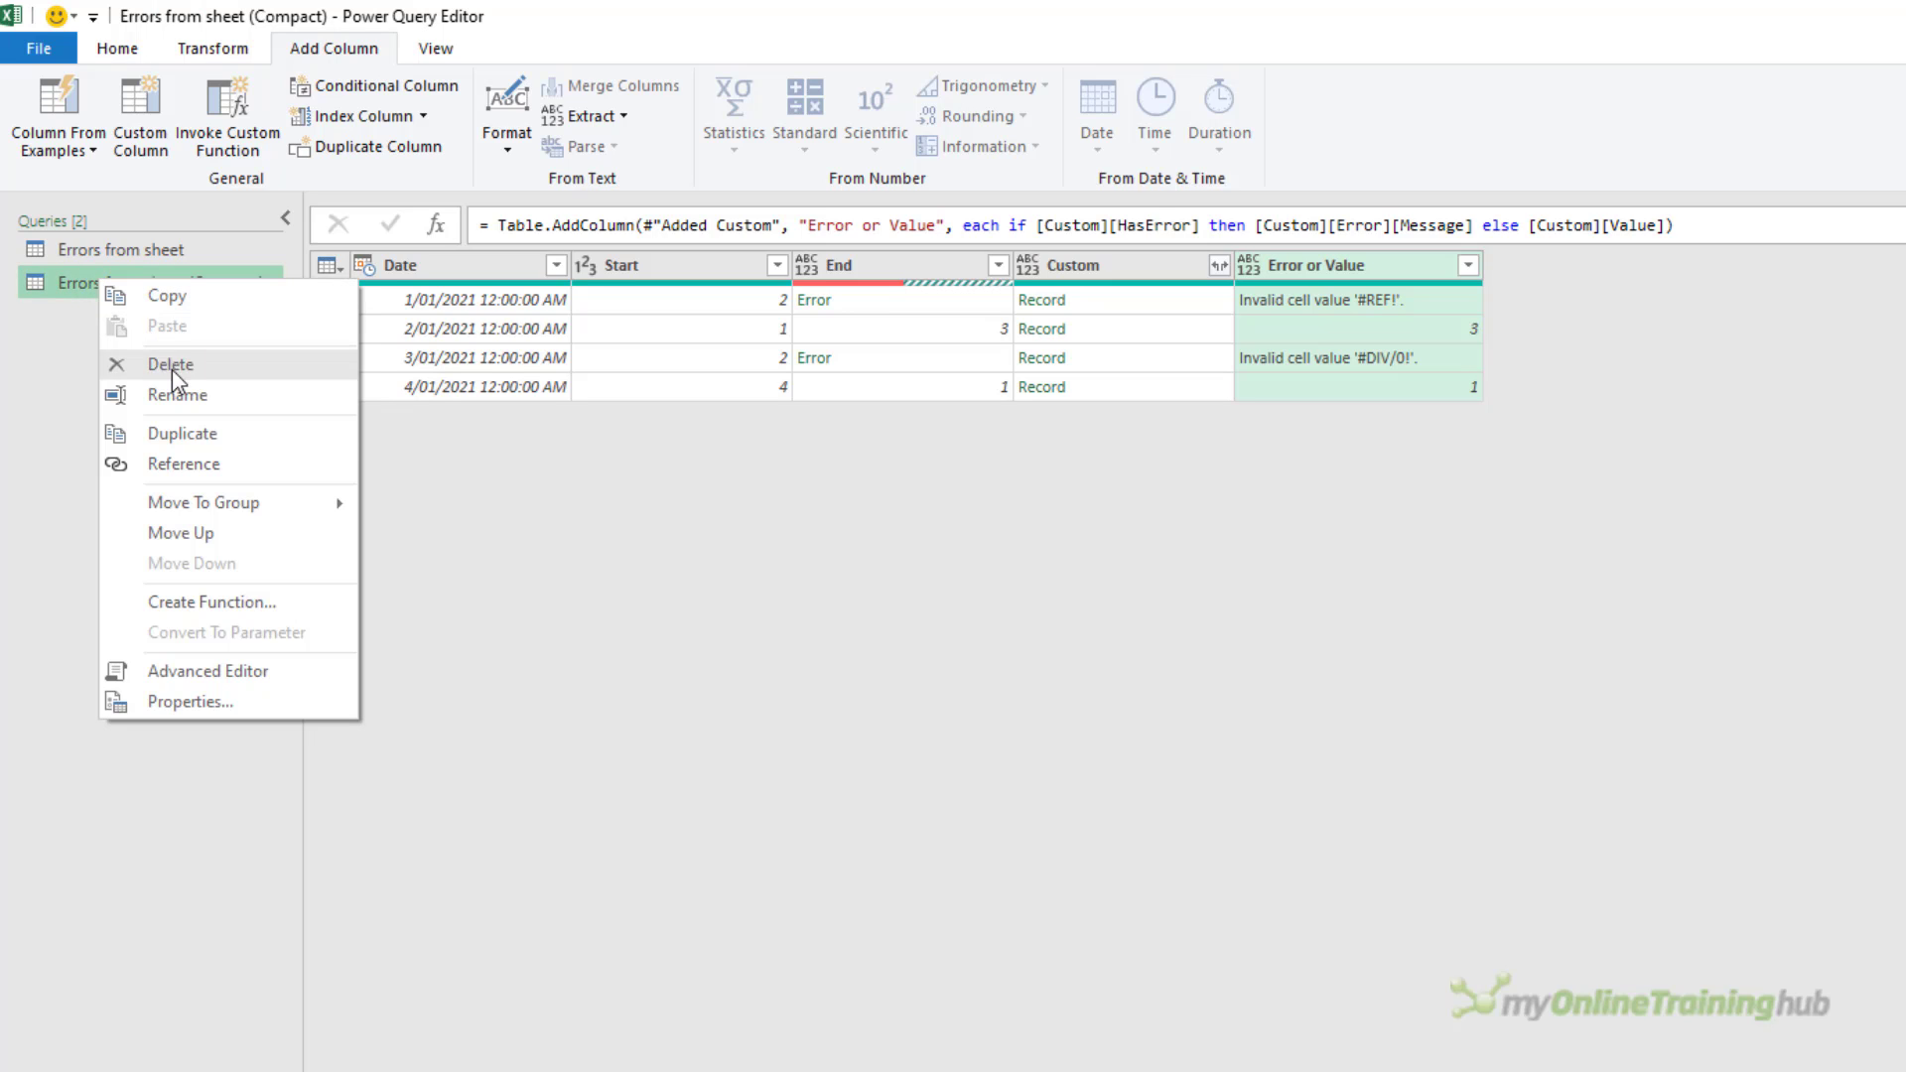
pyautogui.click(188, 433)
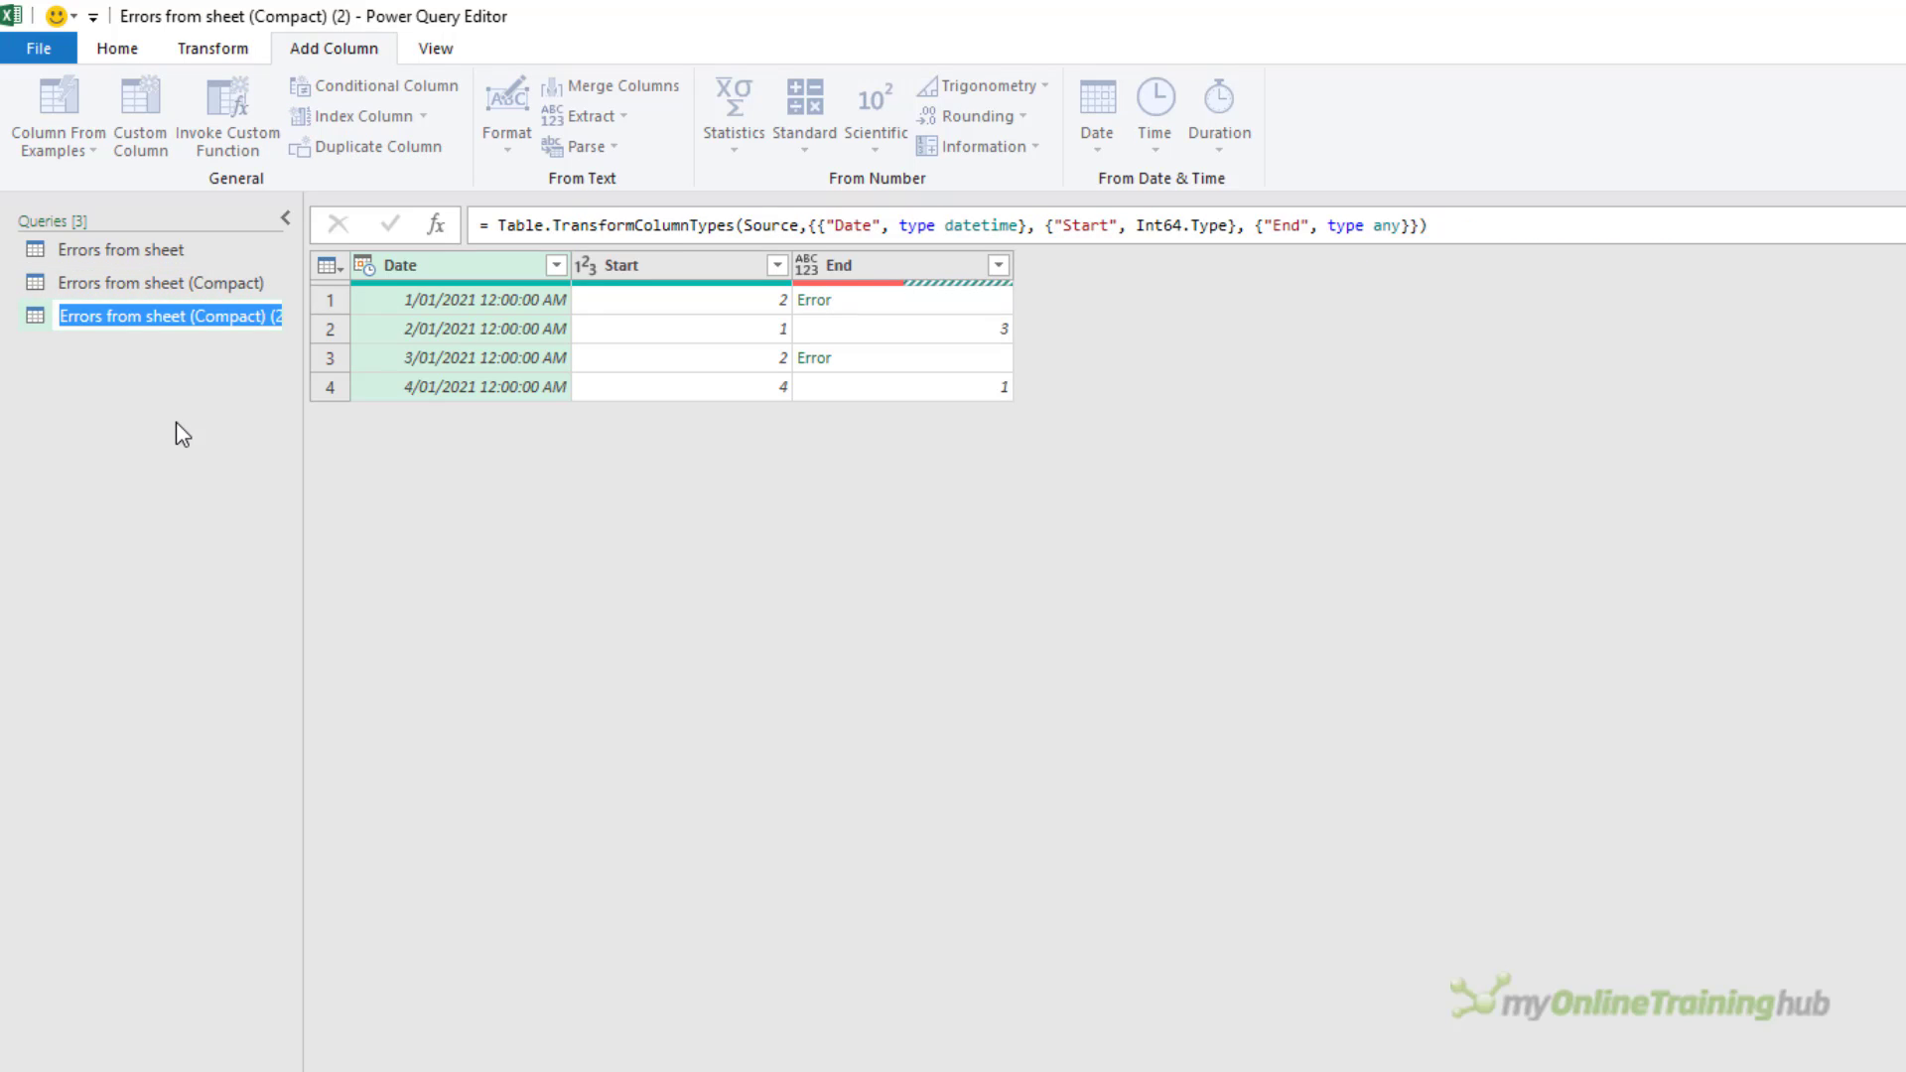
pyautogui.press('F2')
pyautogui.press('BackSpace')
pyautogui.press('BackSpace')
pyautogui.press('BackSpace')
pyautogui.press('BackSpace')
pyautogui.press('BackSpace')
pyautogui.press('BackSpace')
pyautogui.press('BackSpace')
pyautogui.press('BackSpace')
pyautogui.press('BackSpace')
pyautogui.press('BackSpace')
pyautogui.press('BackSpace')
pyautogui.press('BackSpace')
pyautogui.press('BackSpace')
pyautogui.press('BackSpace')
pyautogui.press('BackSpace')
pyautogui.press('BackSpace')
pyautogui.press('BackSpace')
pyautogui.press('BackSpace')
pyautogui.press('BackSpace')
pyautogui.press('BackSpace')
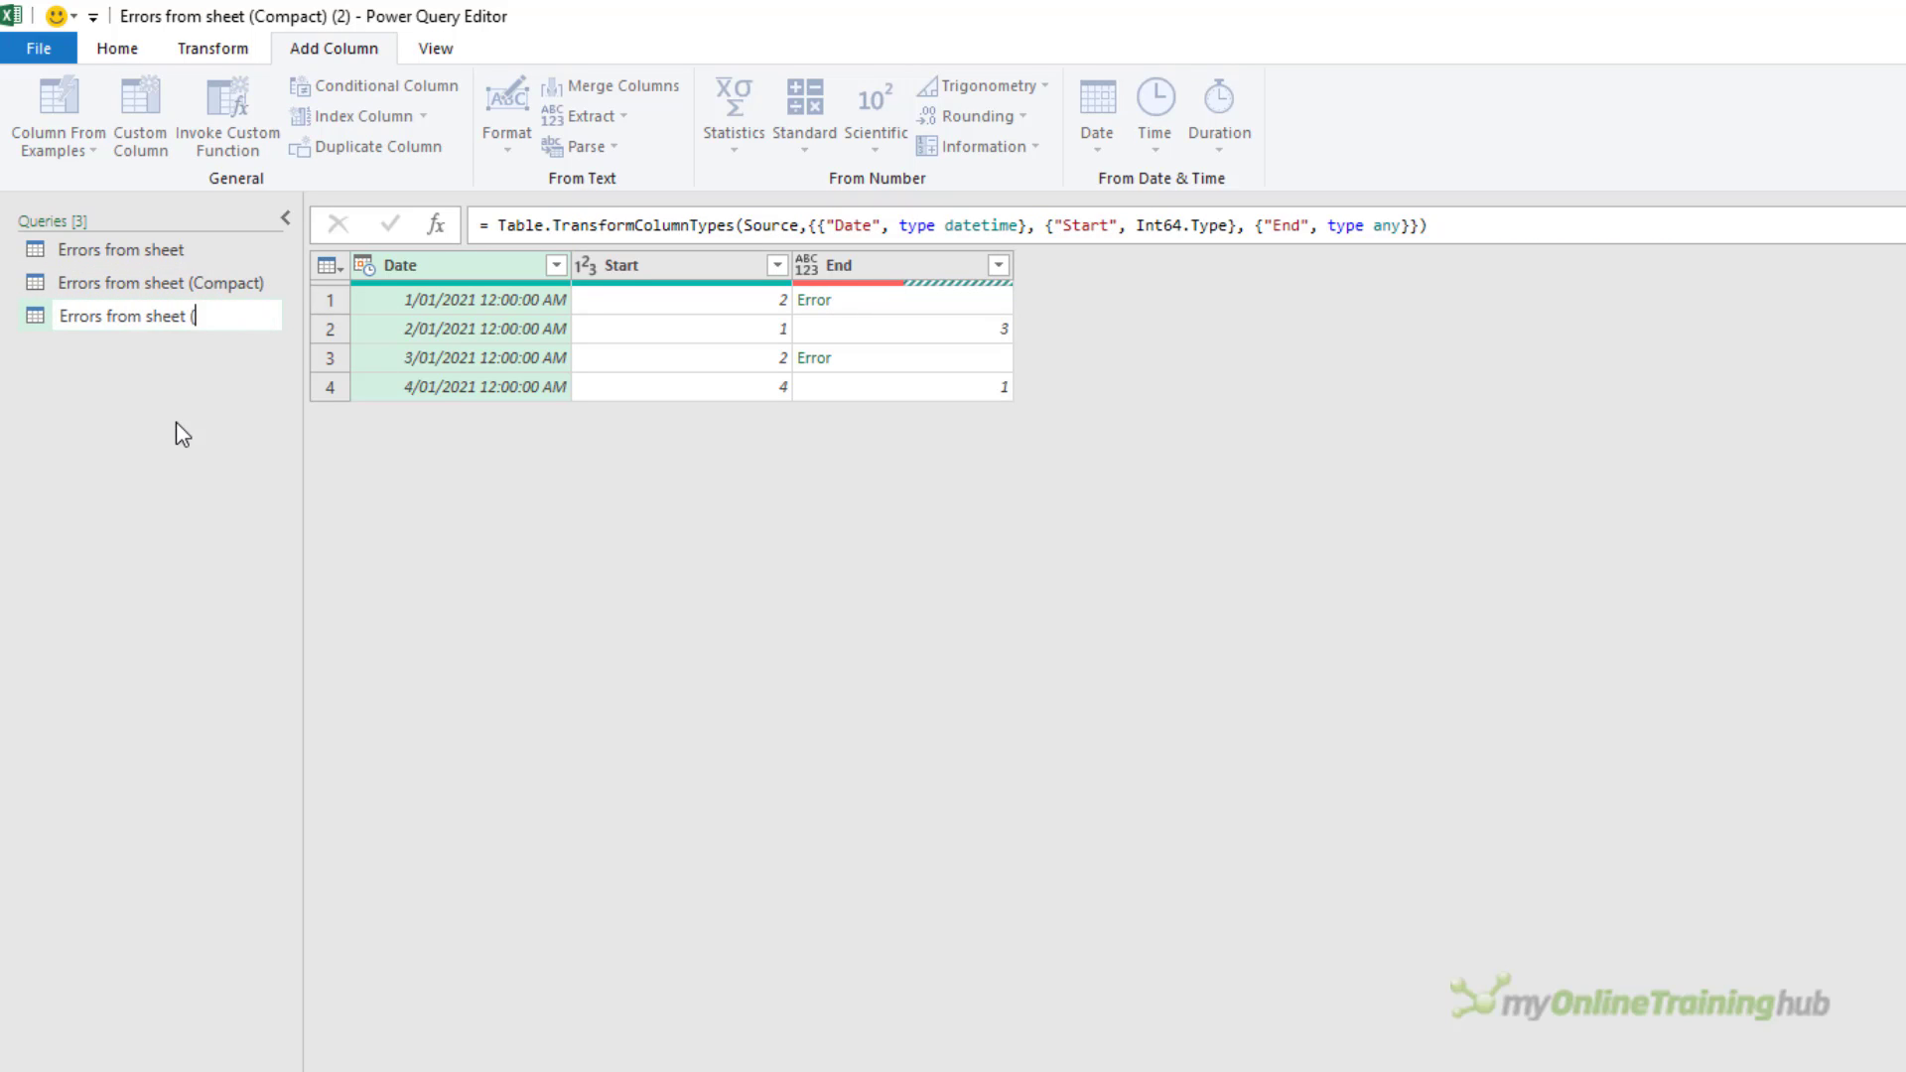
pyautogui.write('in calculation')
pyautogui.press('Return')
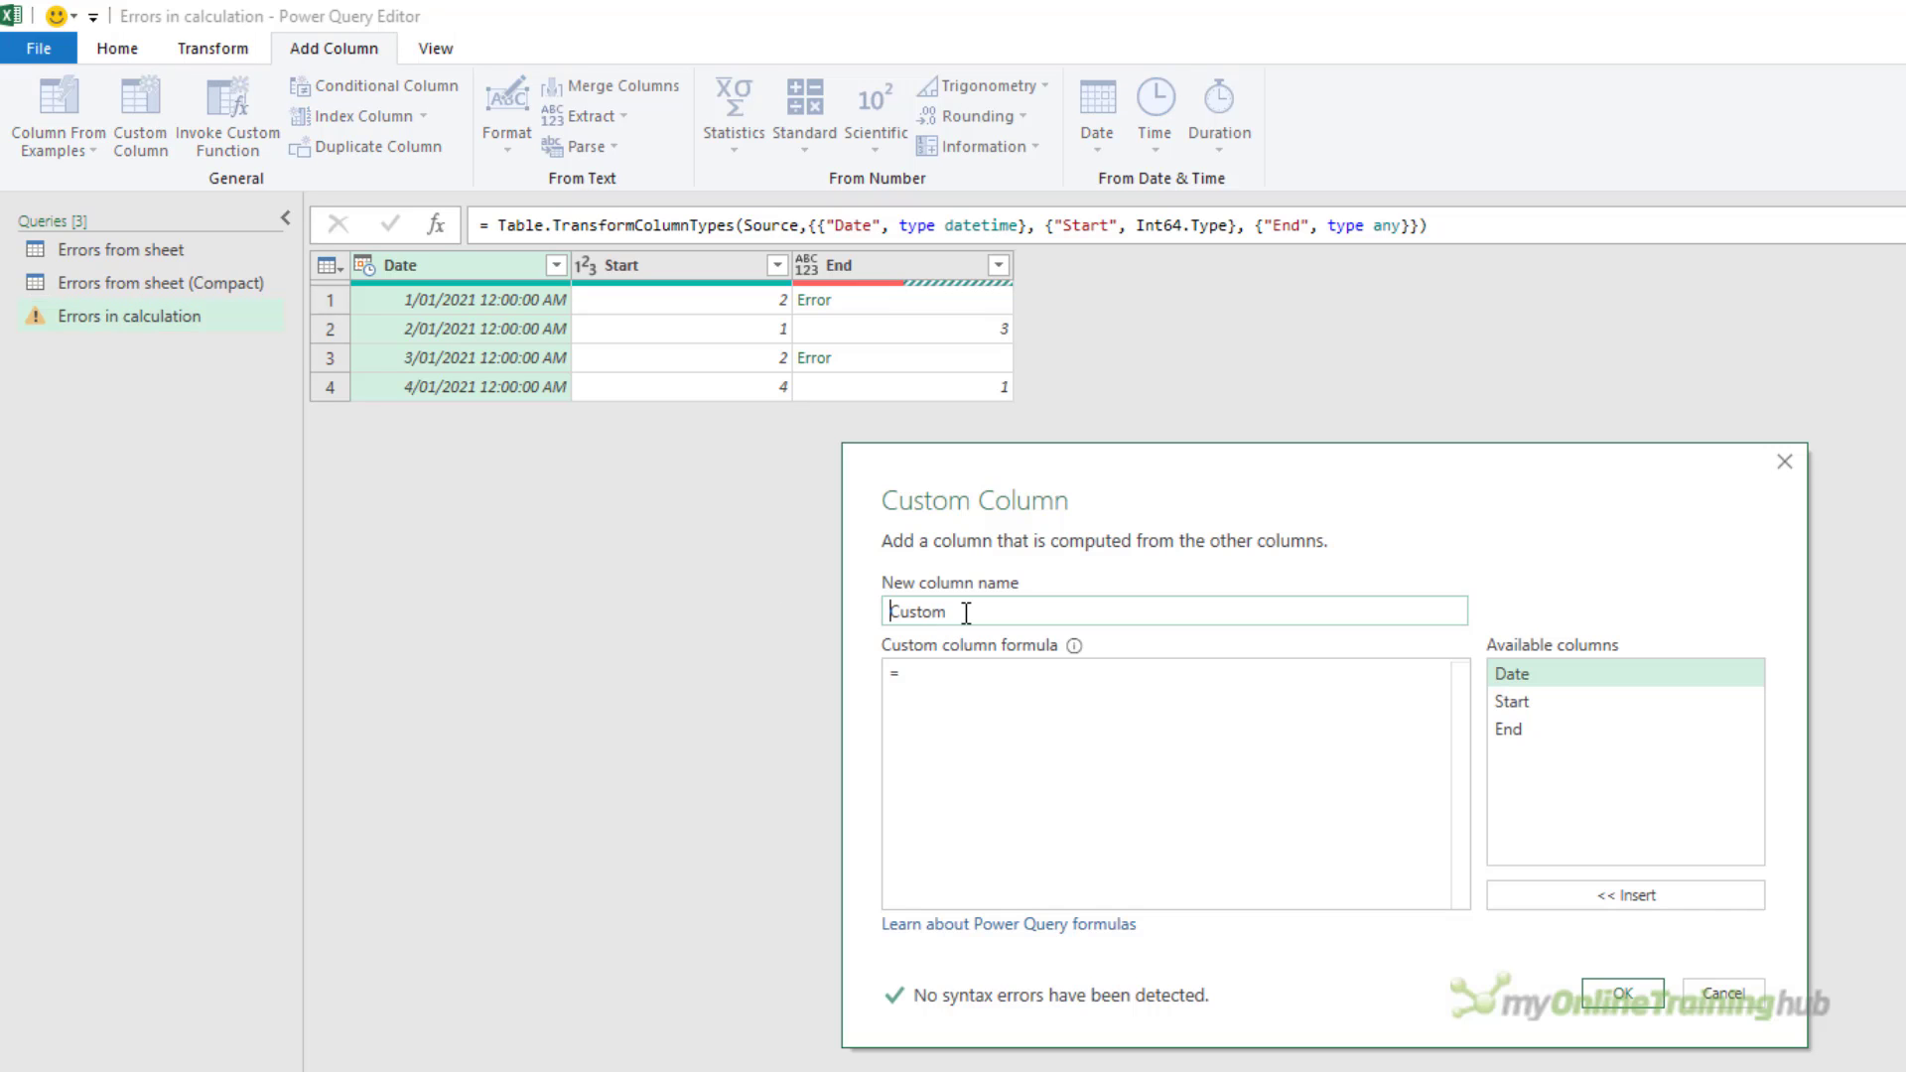
# Add a Result custom column with the formula [Start]/[End]
pyautogui.doubleClick(970, 610)
pyautogui.write('Result')
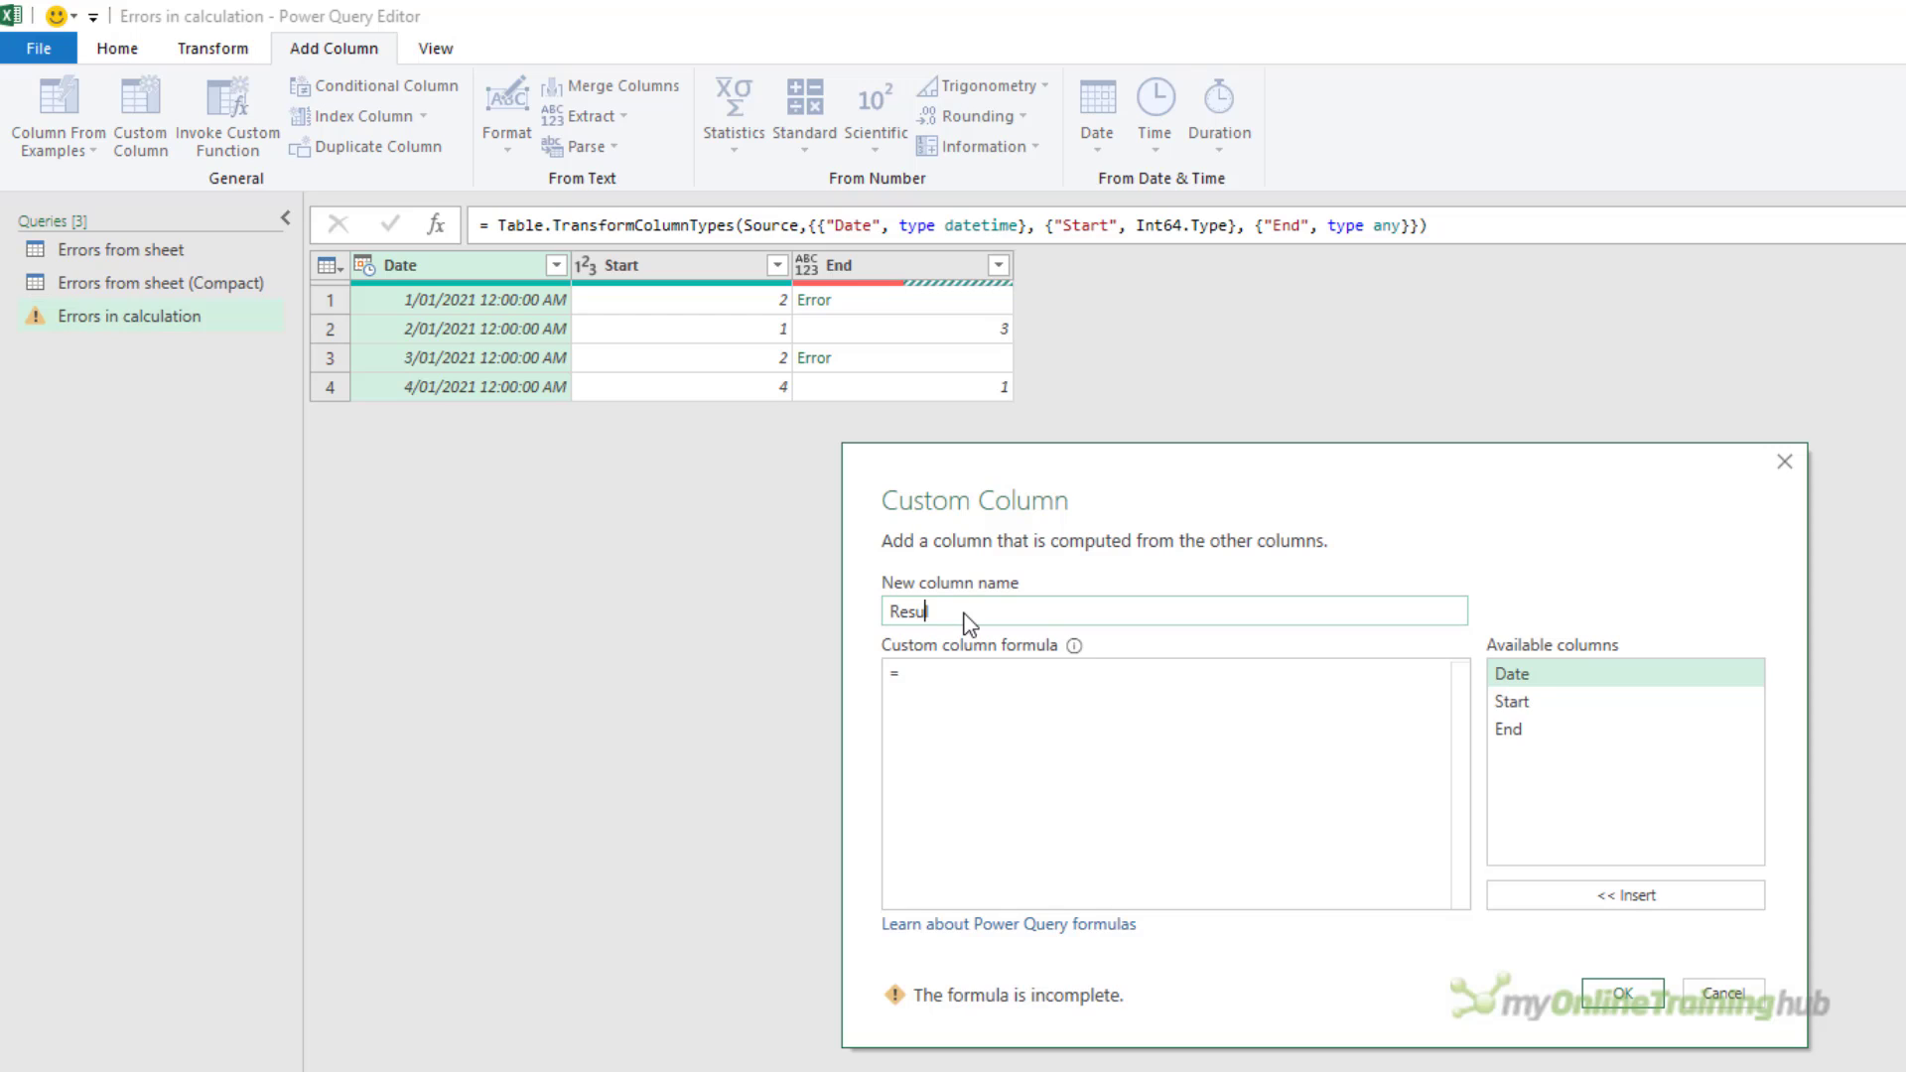
pyautogui.click(1057, 706)
pyautogui.doubleClick(1576, 703)
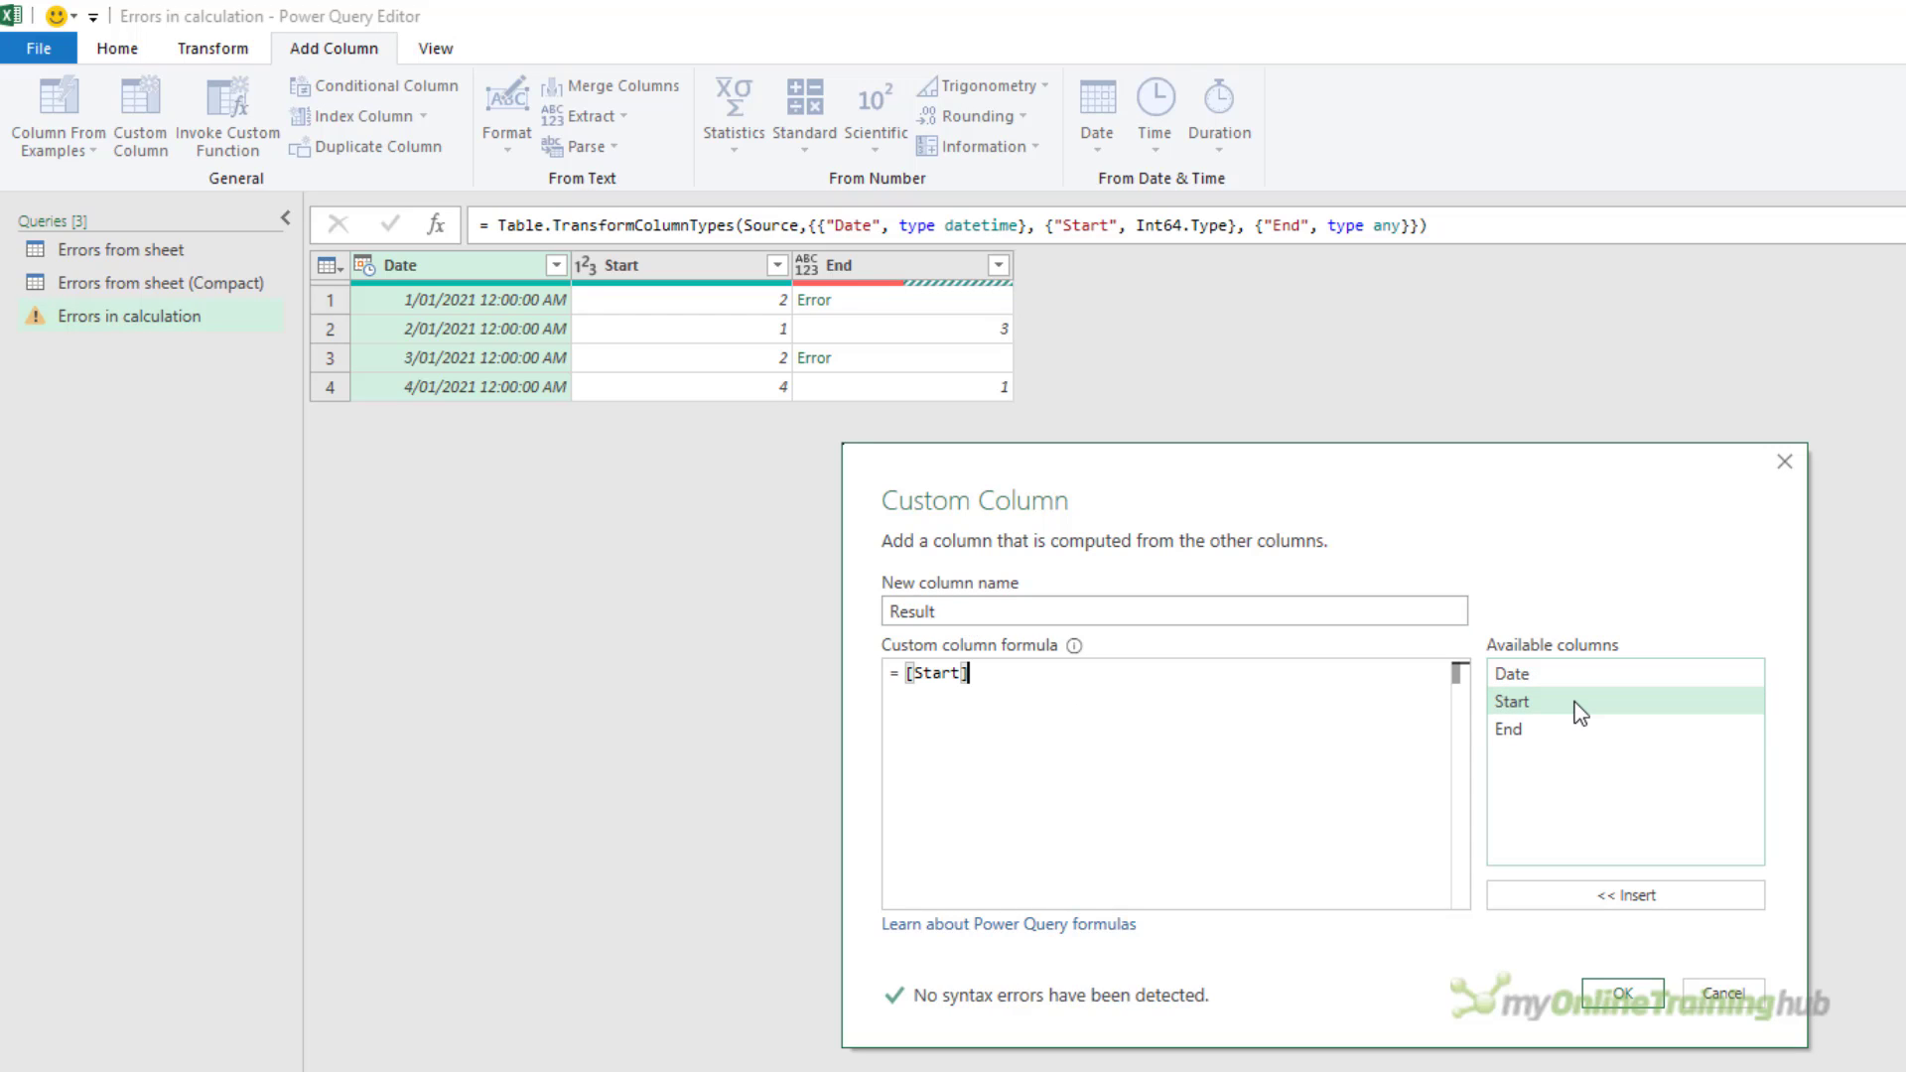
pyautogui.write('/')
pyautogui.doubleClick(1571, 733)
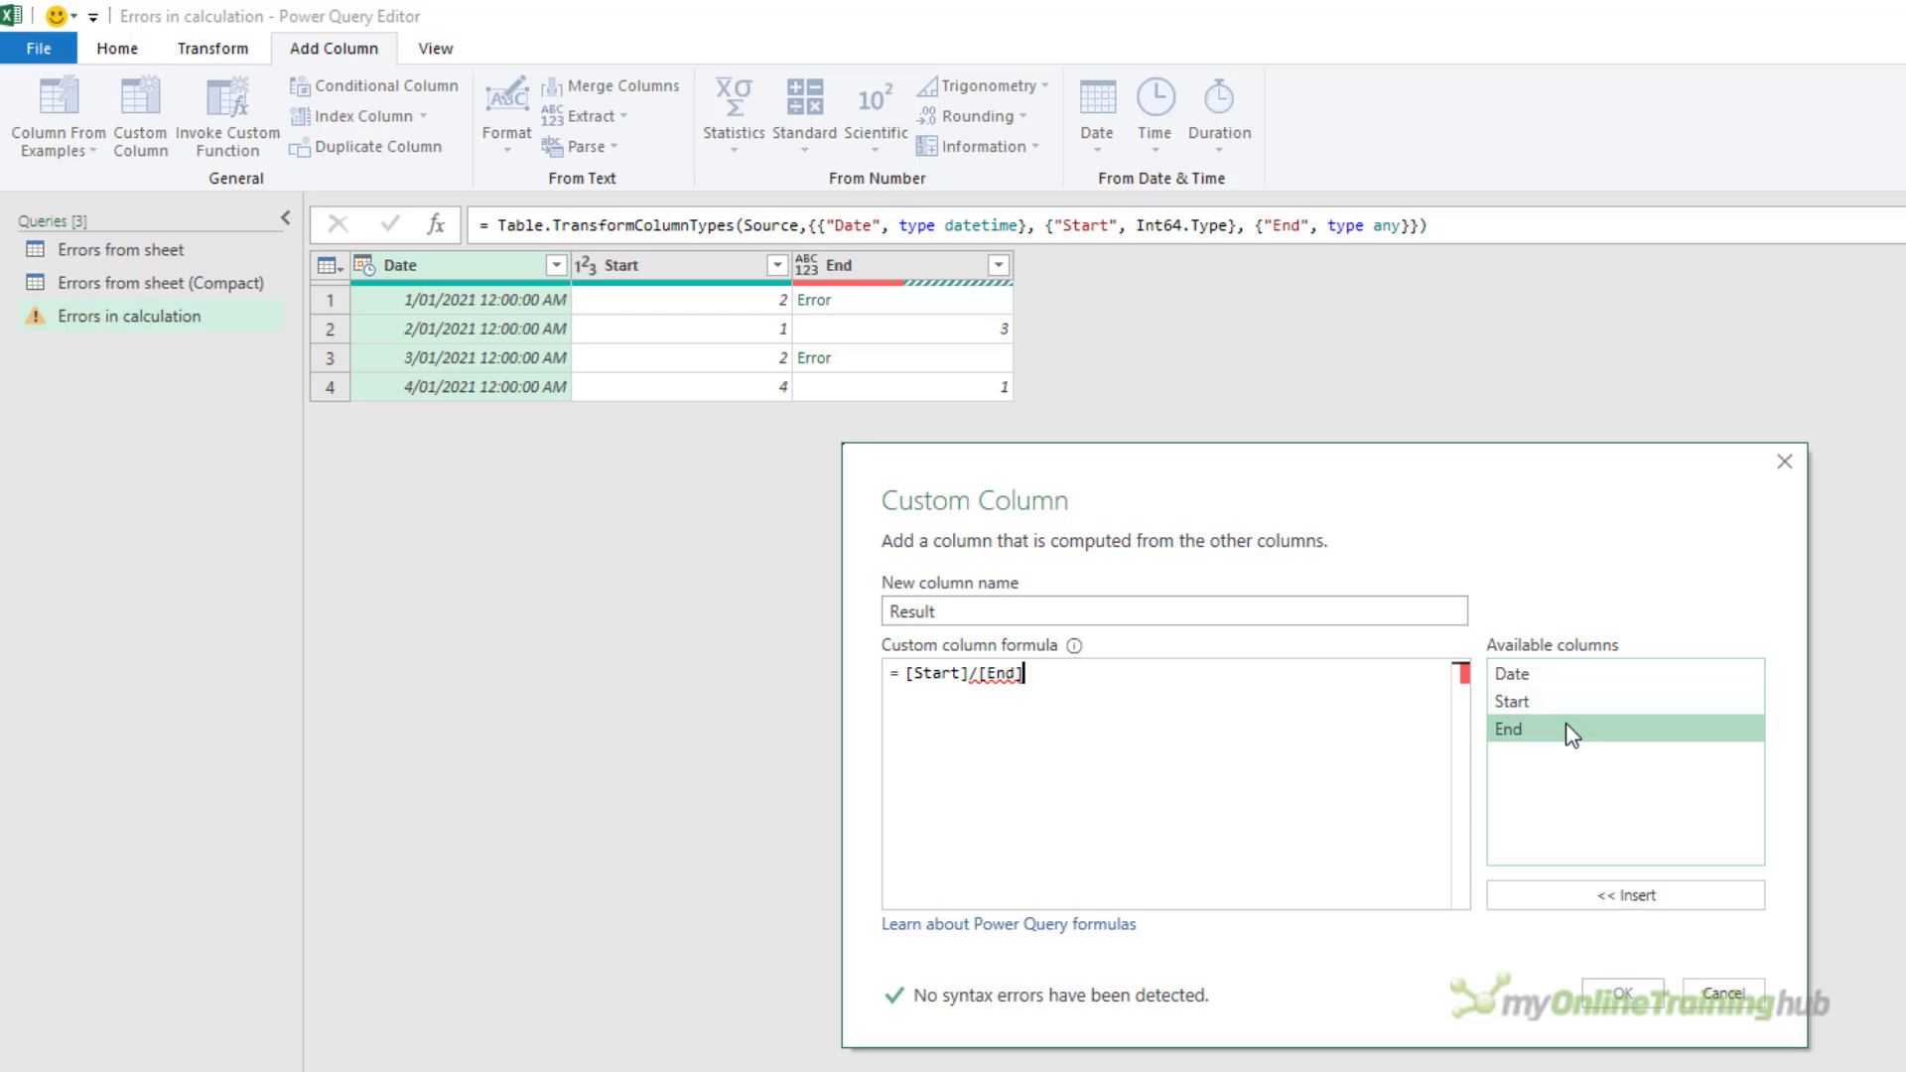
pyautogui.click(1620, 994)
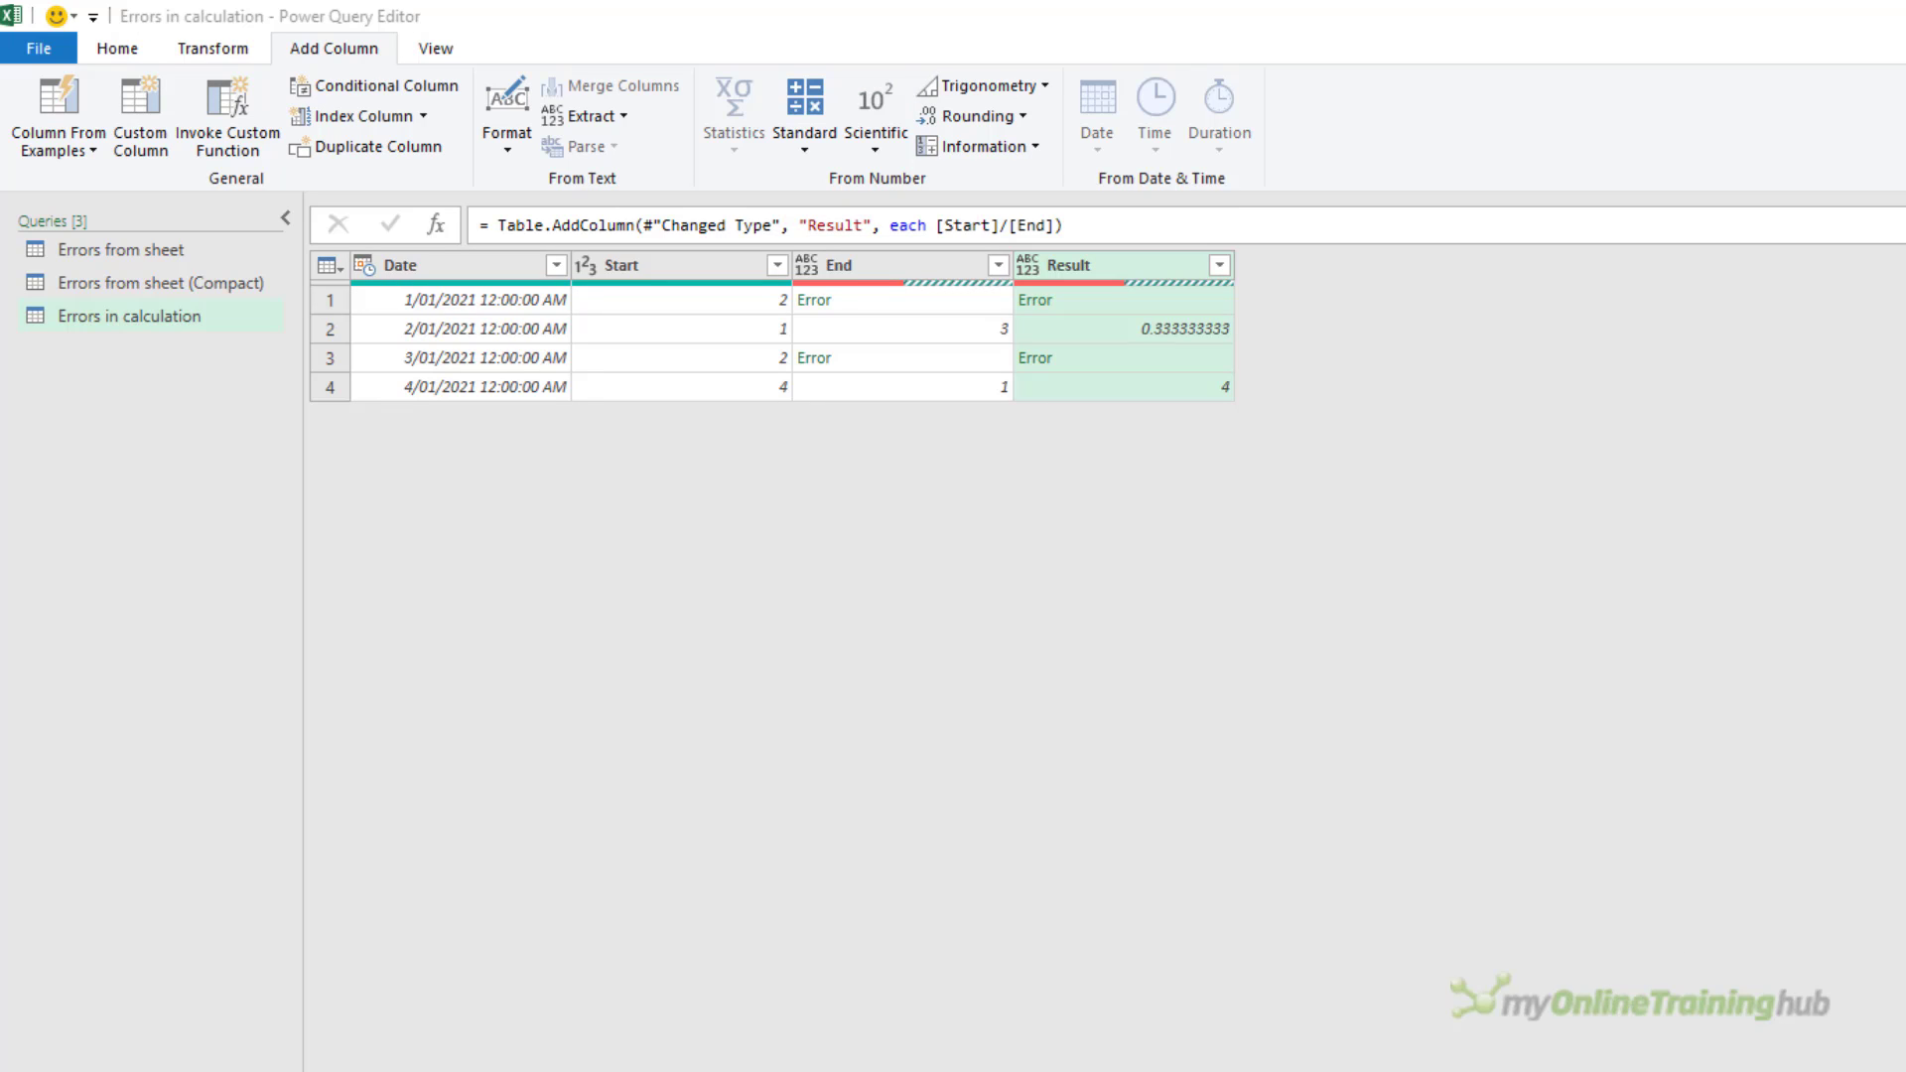
# Change the Result formula to try [Start]/[End] otherwise 0 so errors become 0
pyautogui.press('Tab')
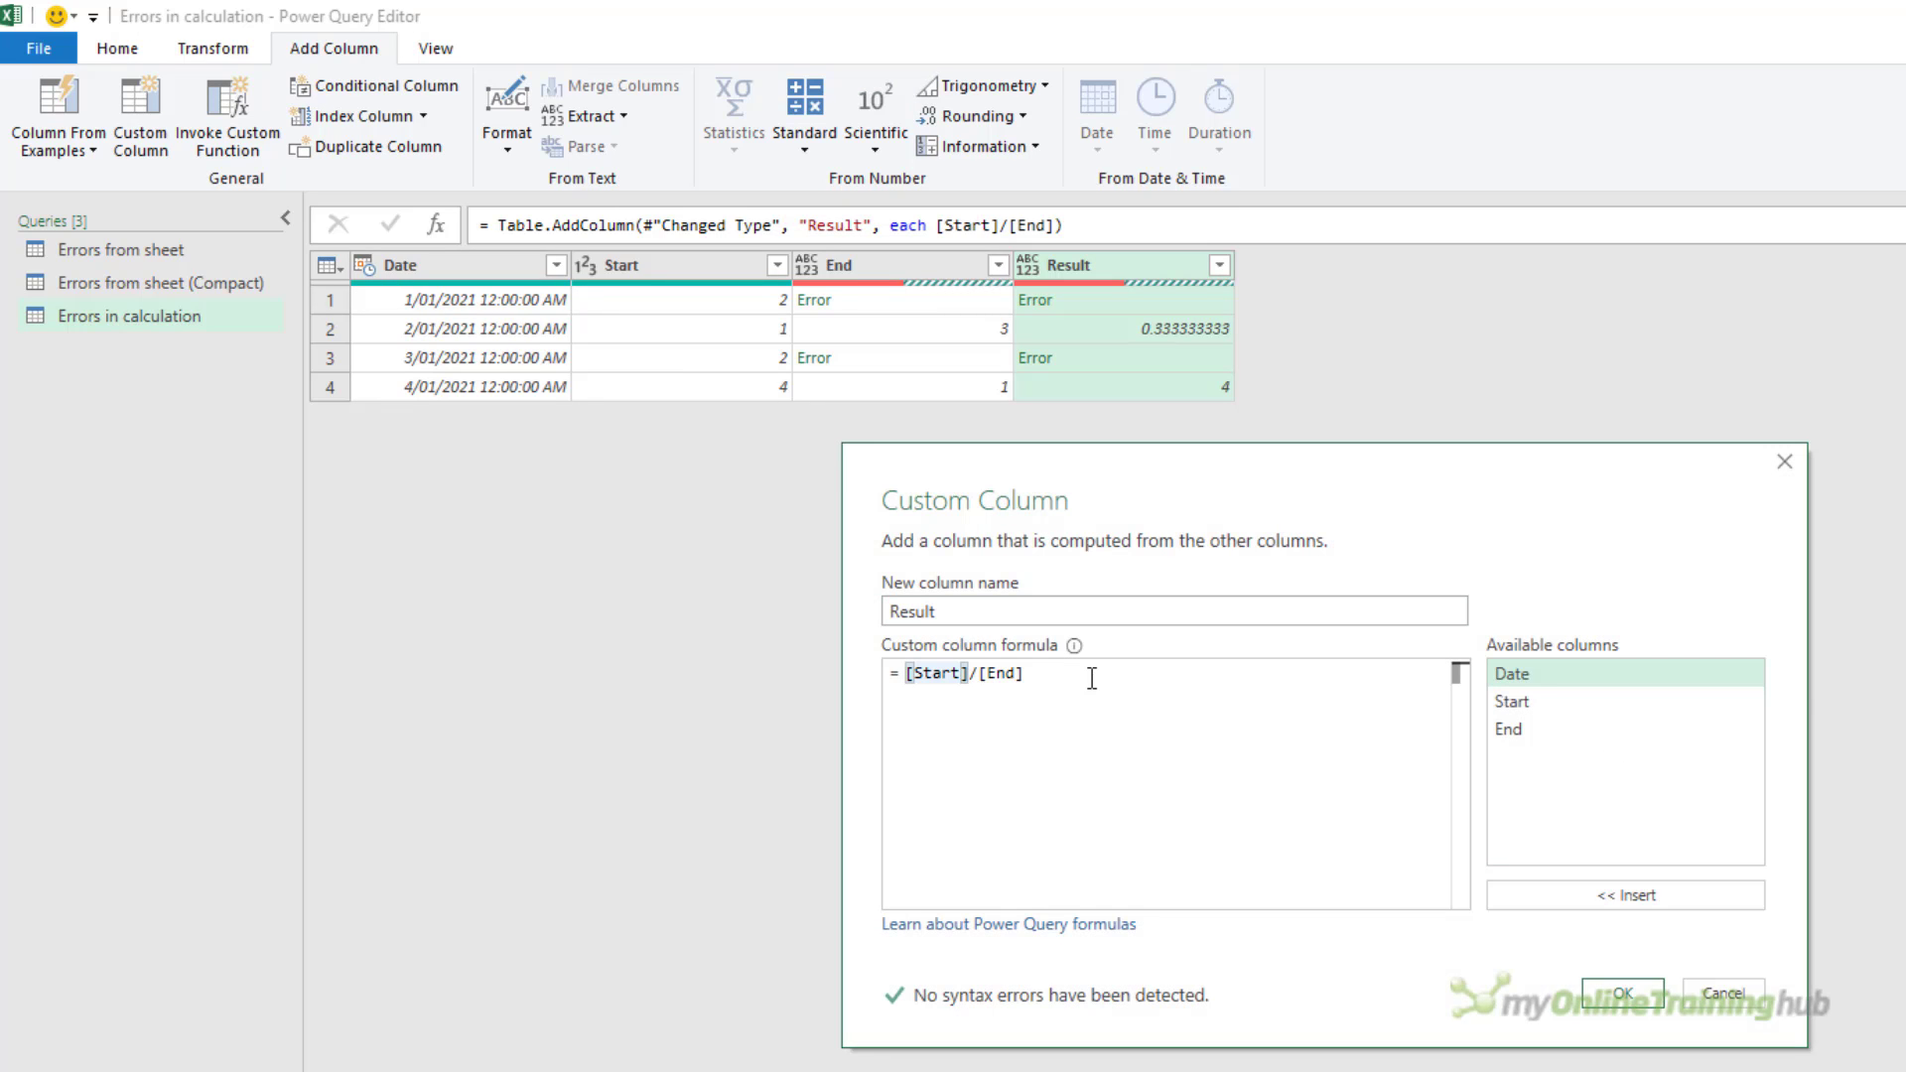
pyautogui.write('try')
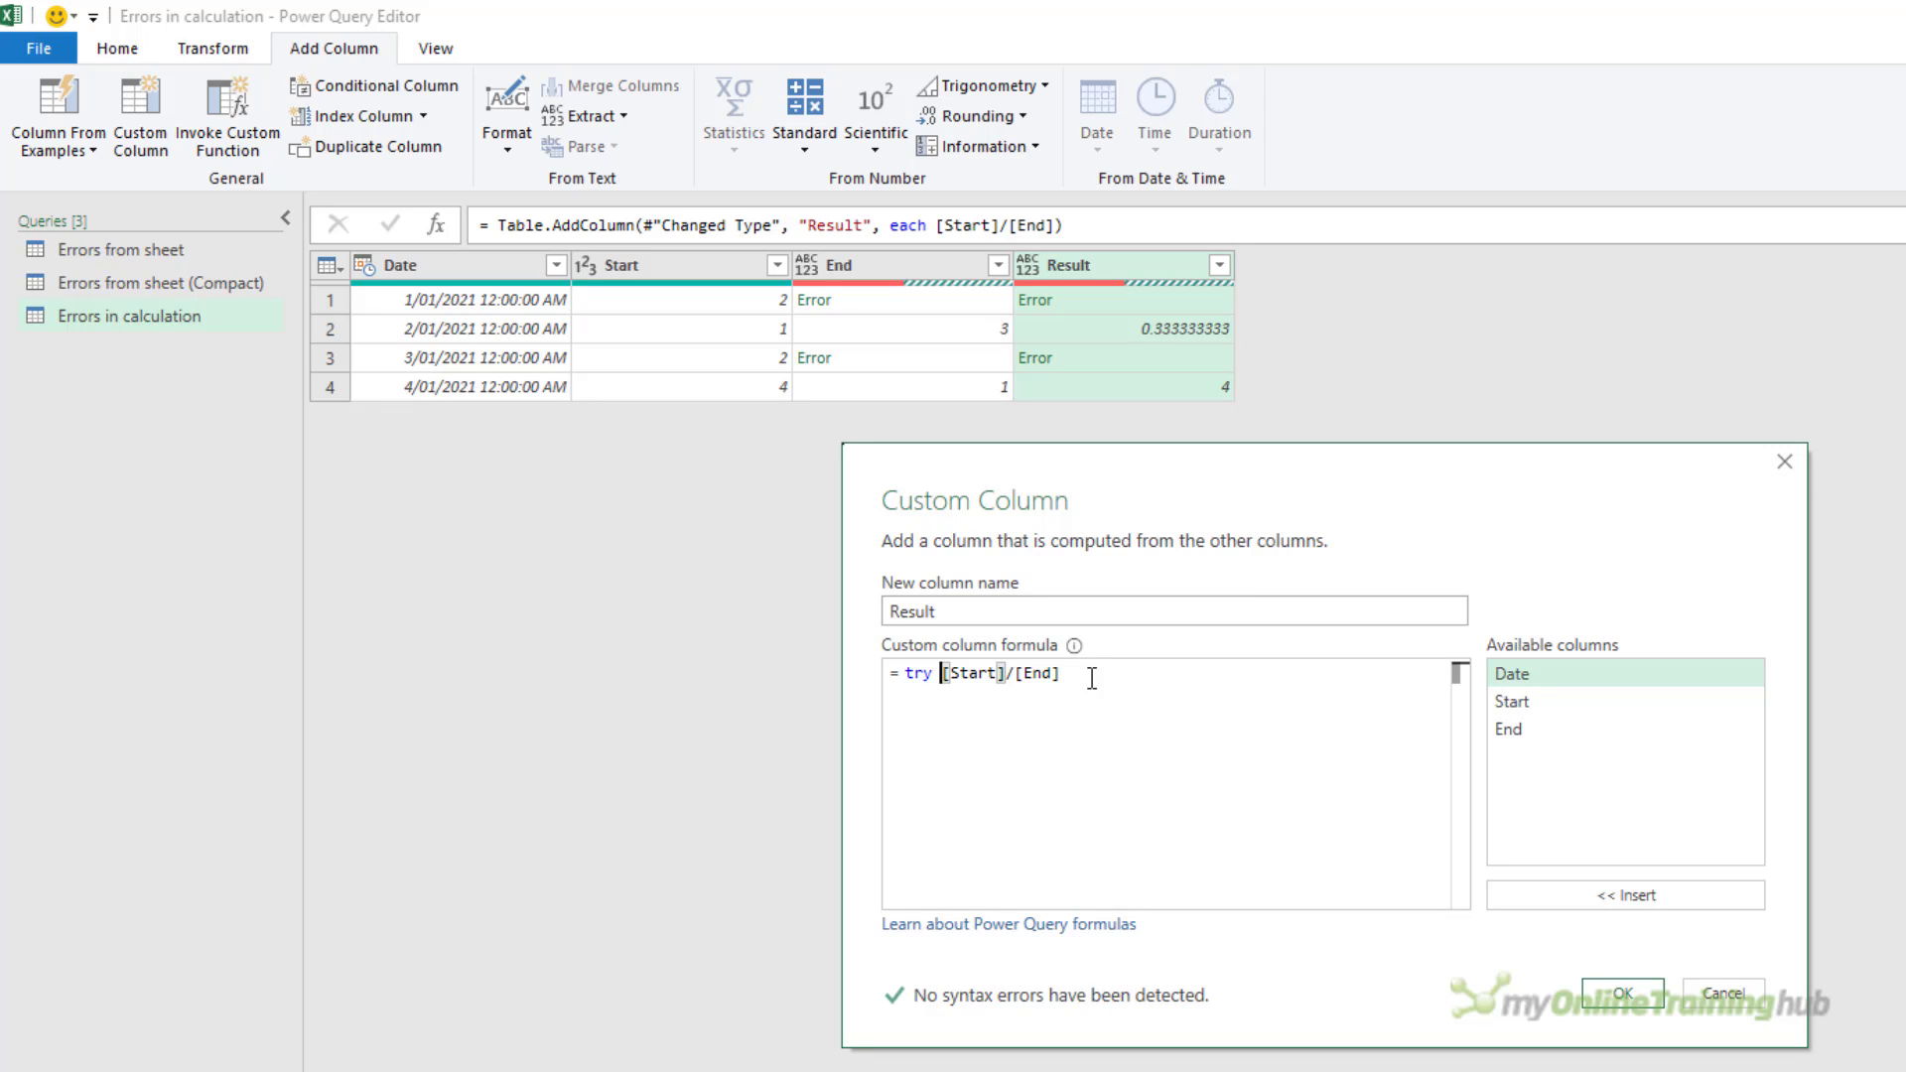
pyautogui.click(1092, 678)
pyautogui.write('otherwi')
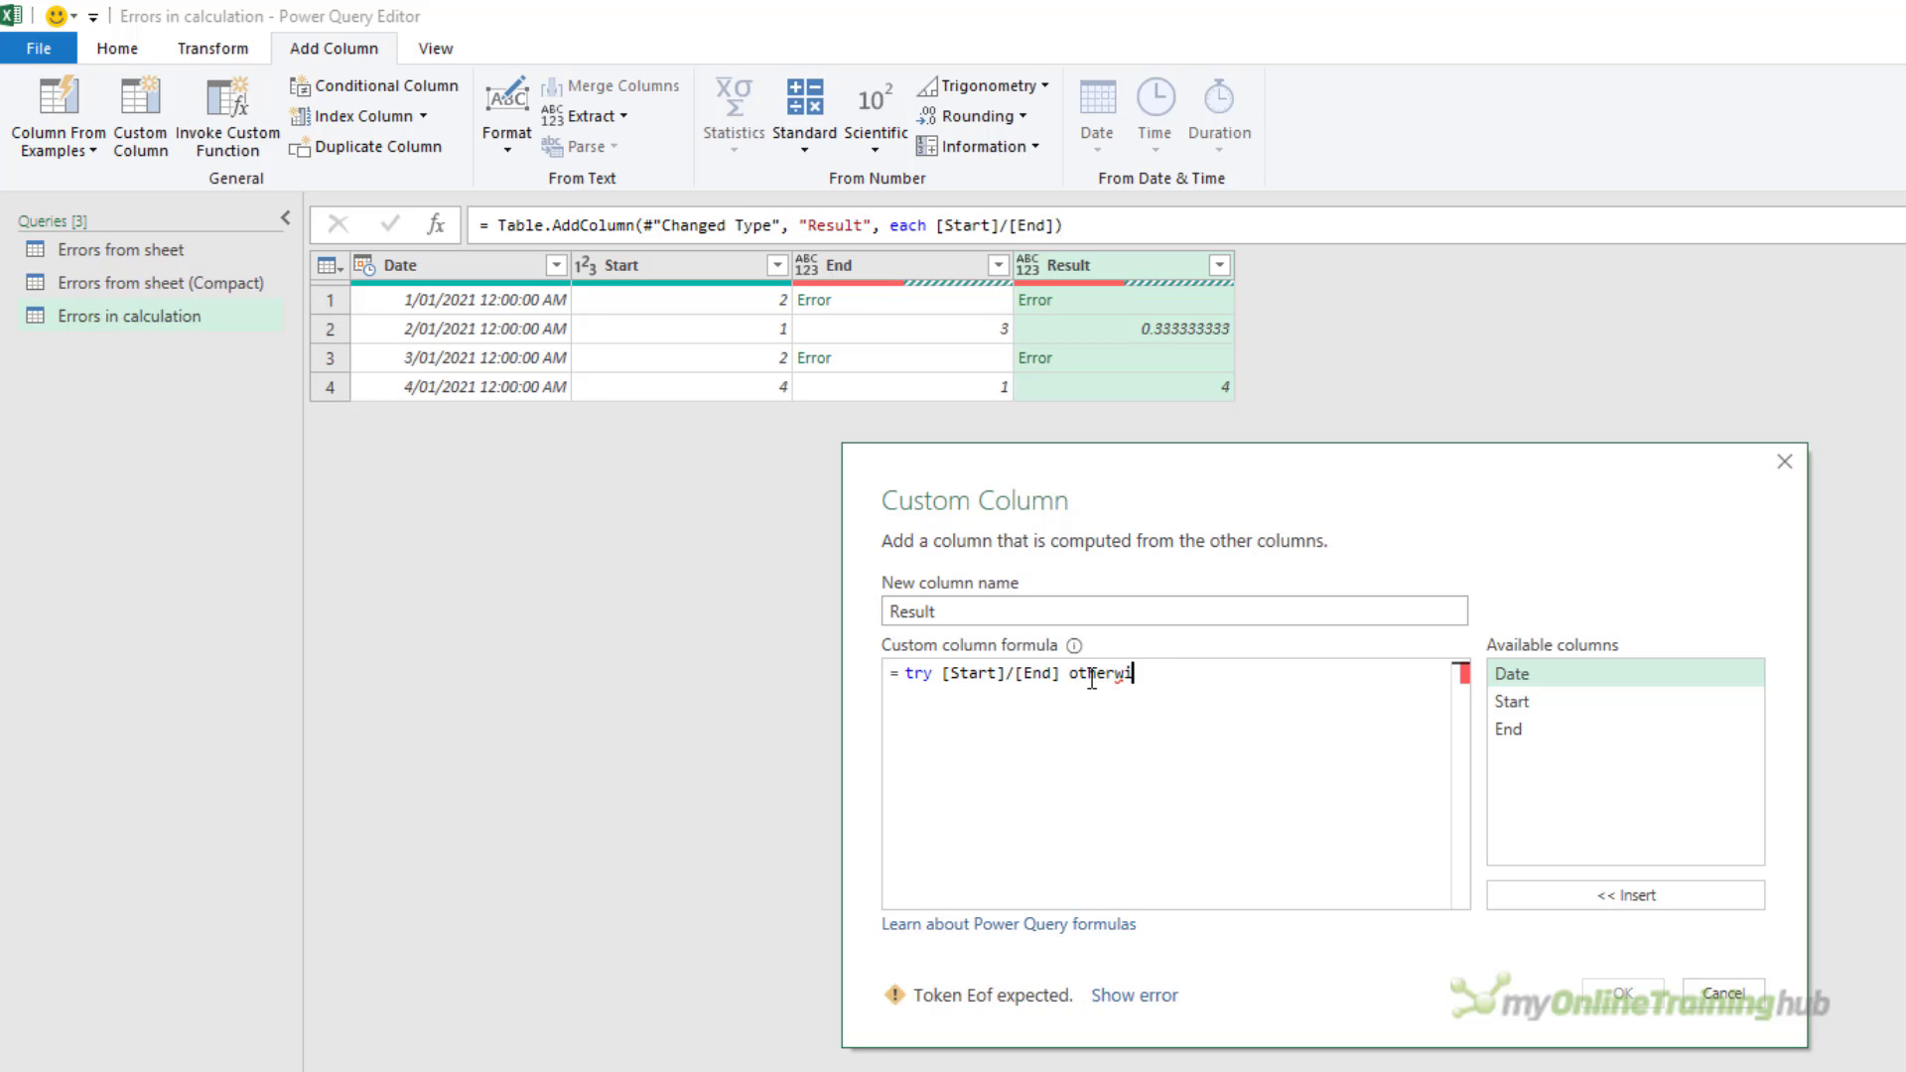
pyautogui.write('se 0')
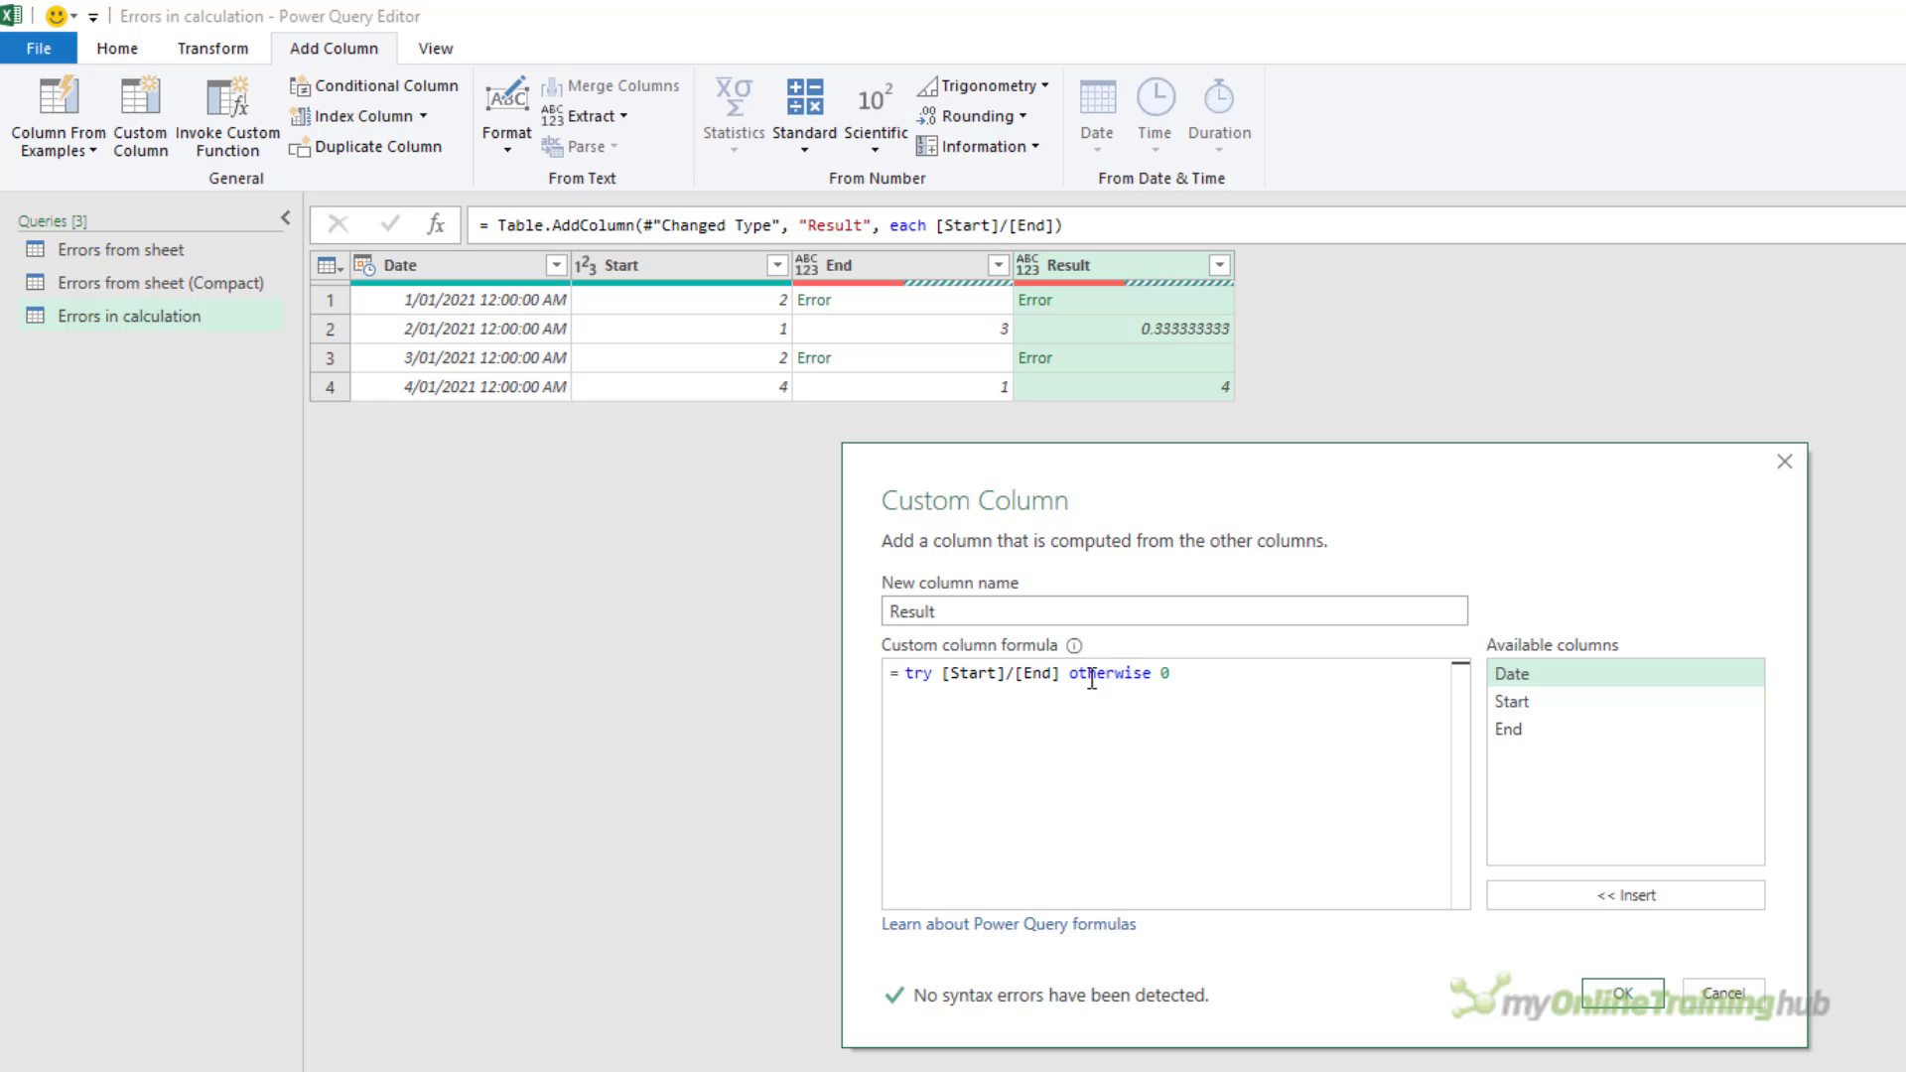
pyautogui.click(1623, 993)
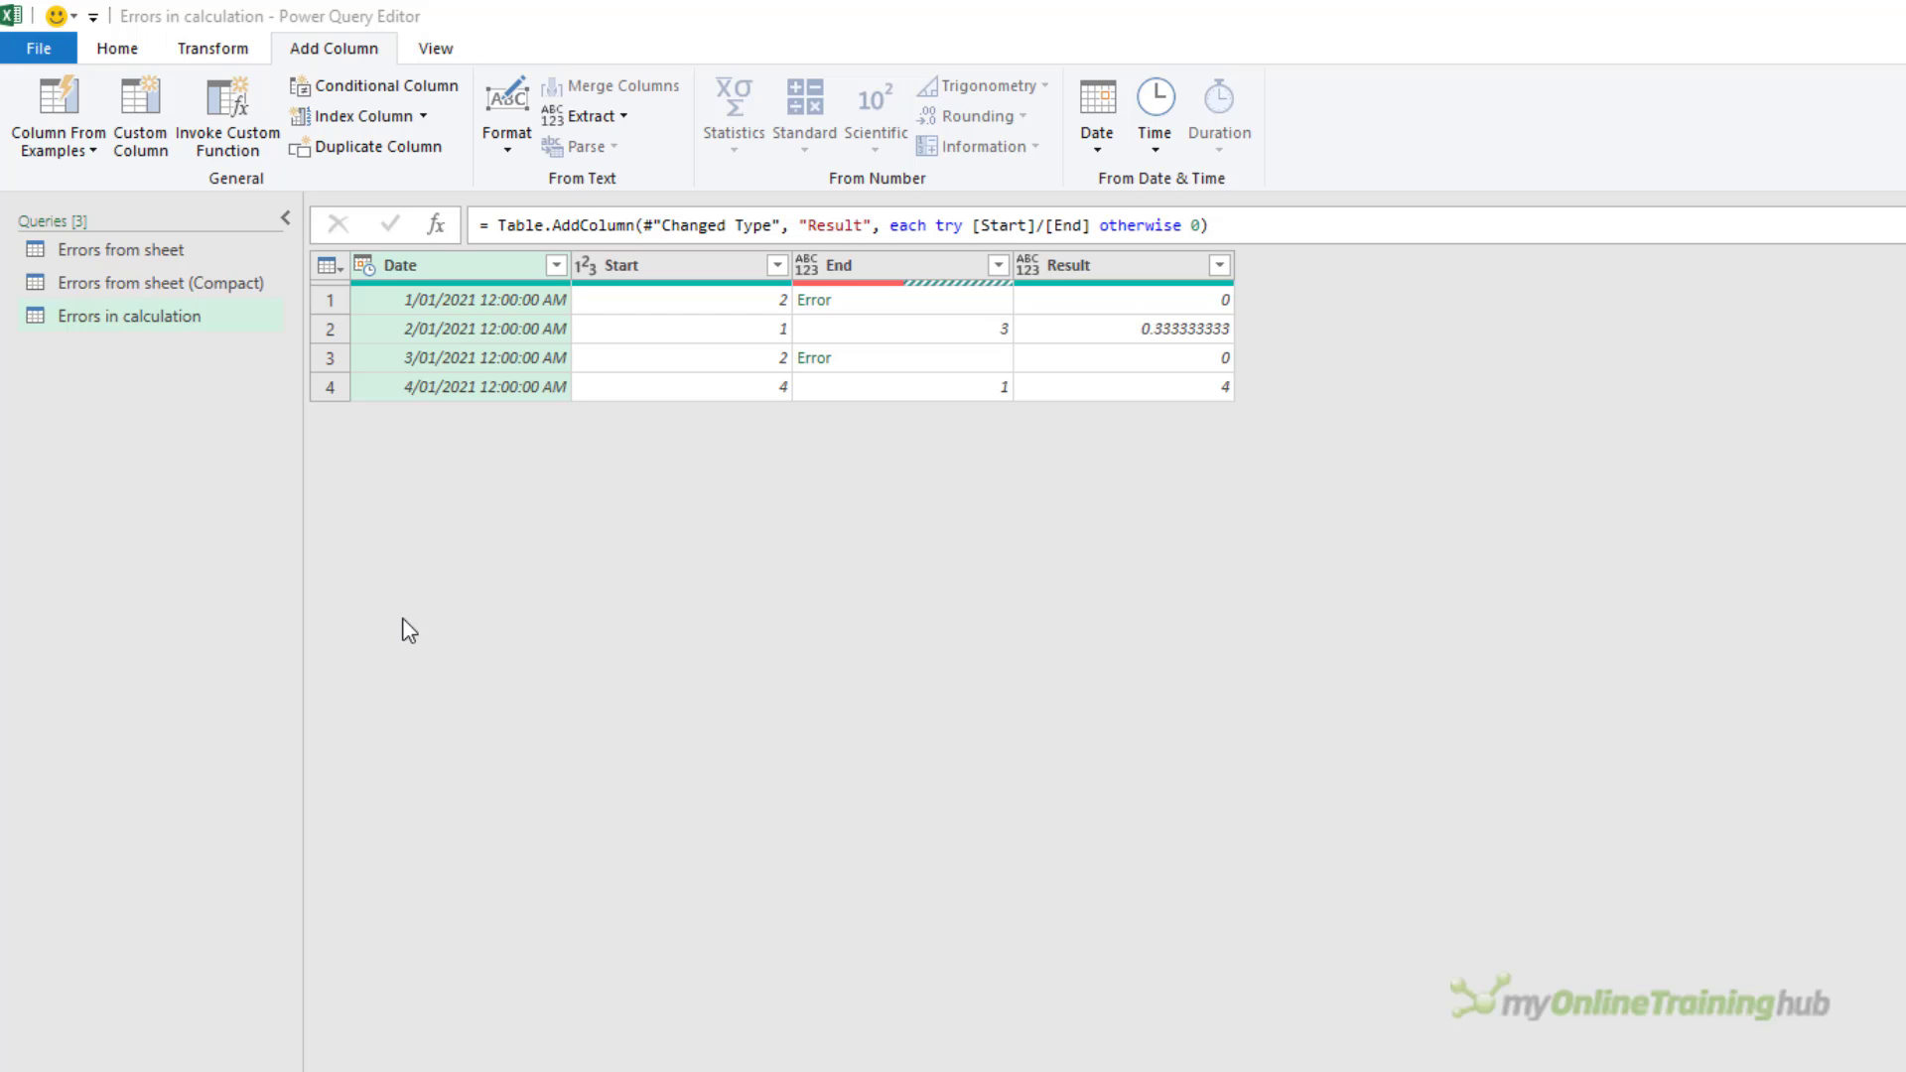
# Import Table1 from F:\Data\try_otherwise_data.xlsx as a new Excel Workbook query
pyautogui.rightClick(97, 488)
pyautogui.moveTo(210, 554)
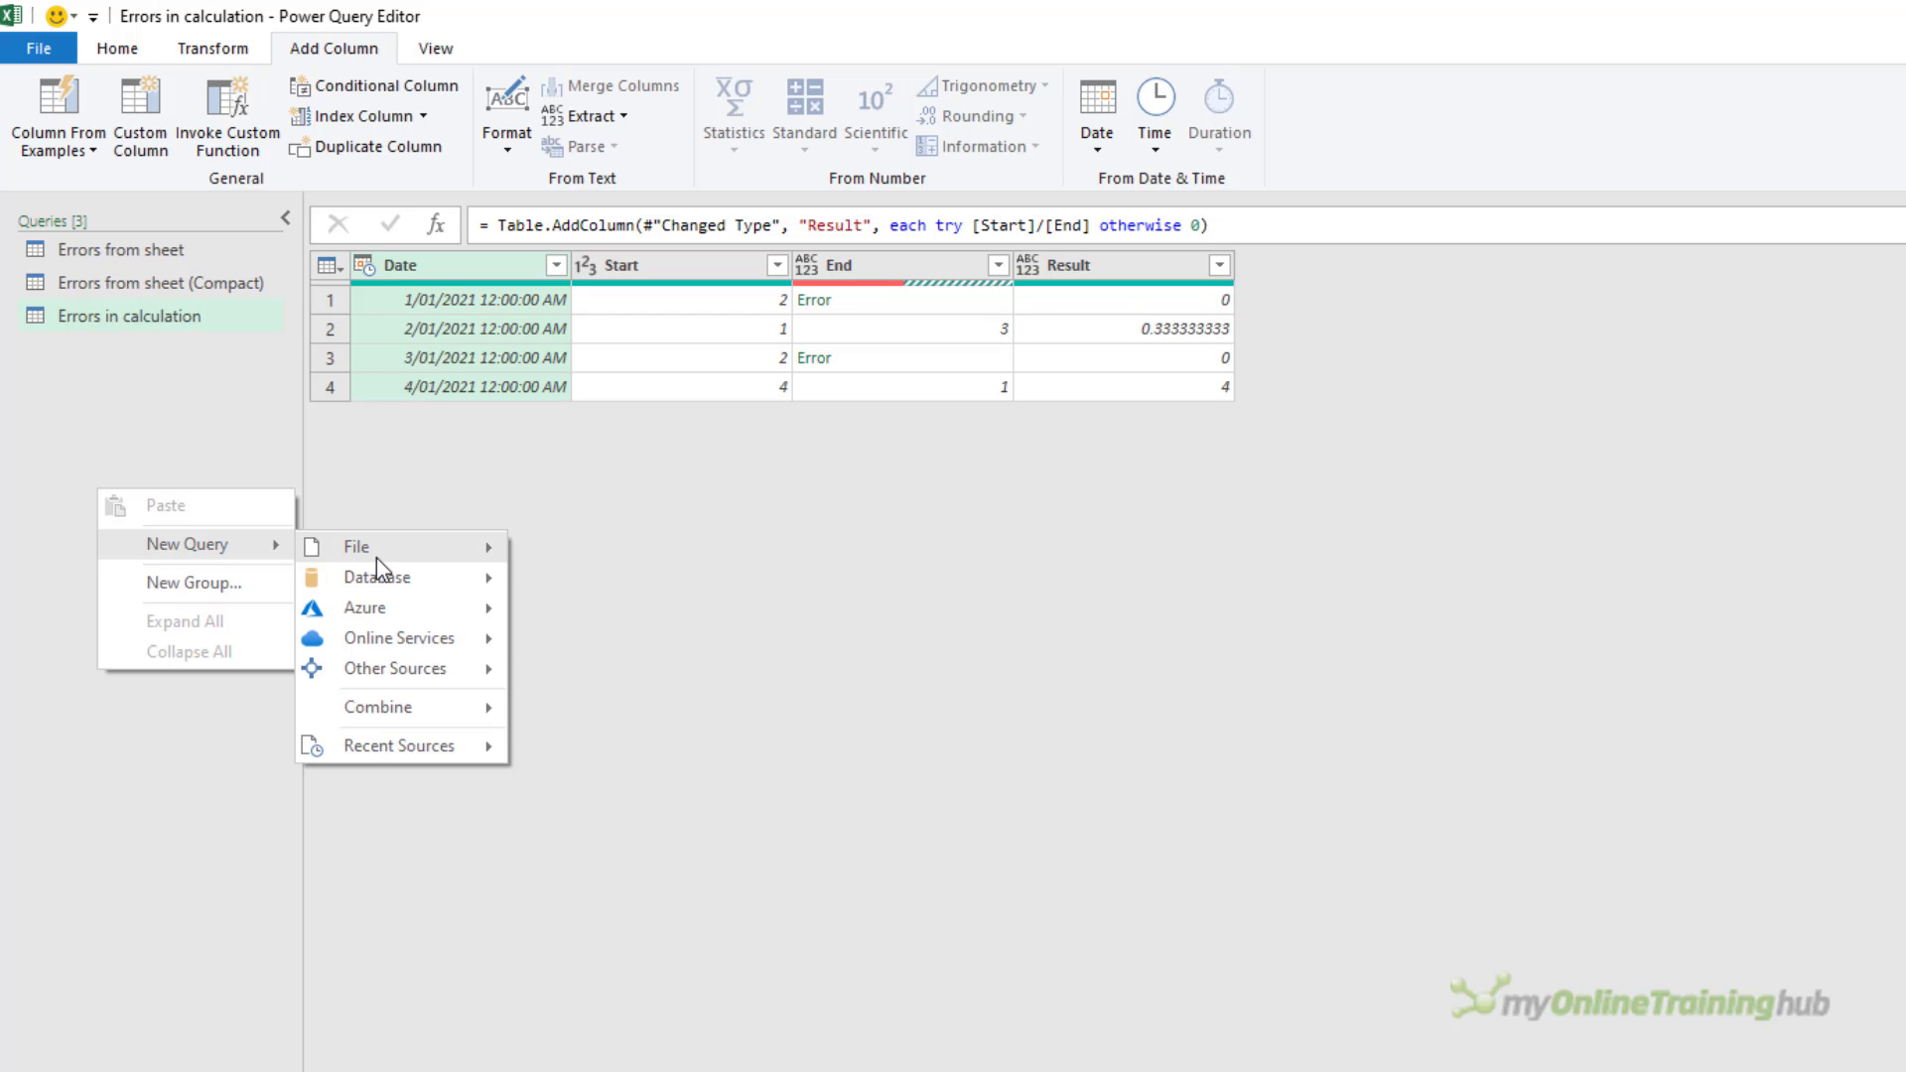
pyautogui.moveTo(375, 558)
pyautogui.click(564, 545)
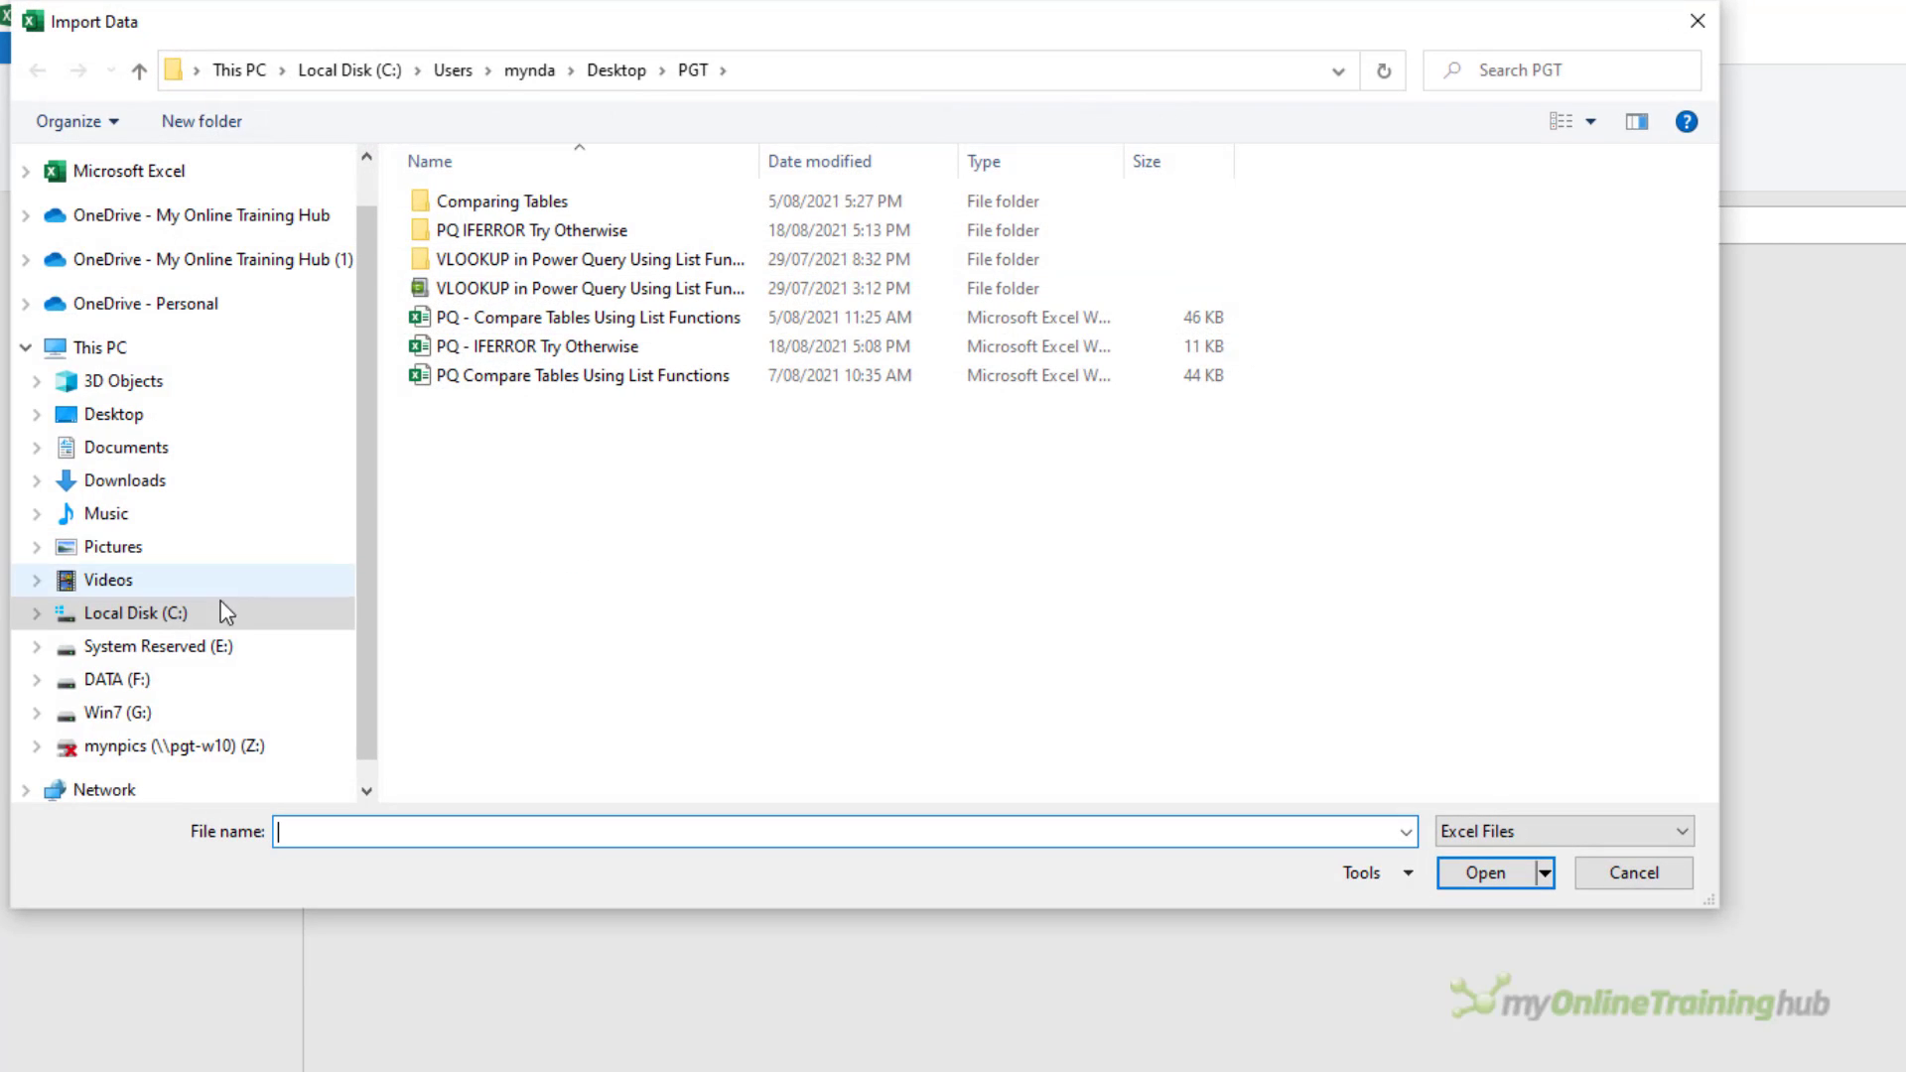
pyautogui.click(132, 683)
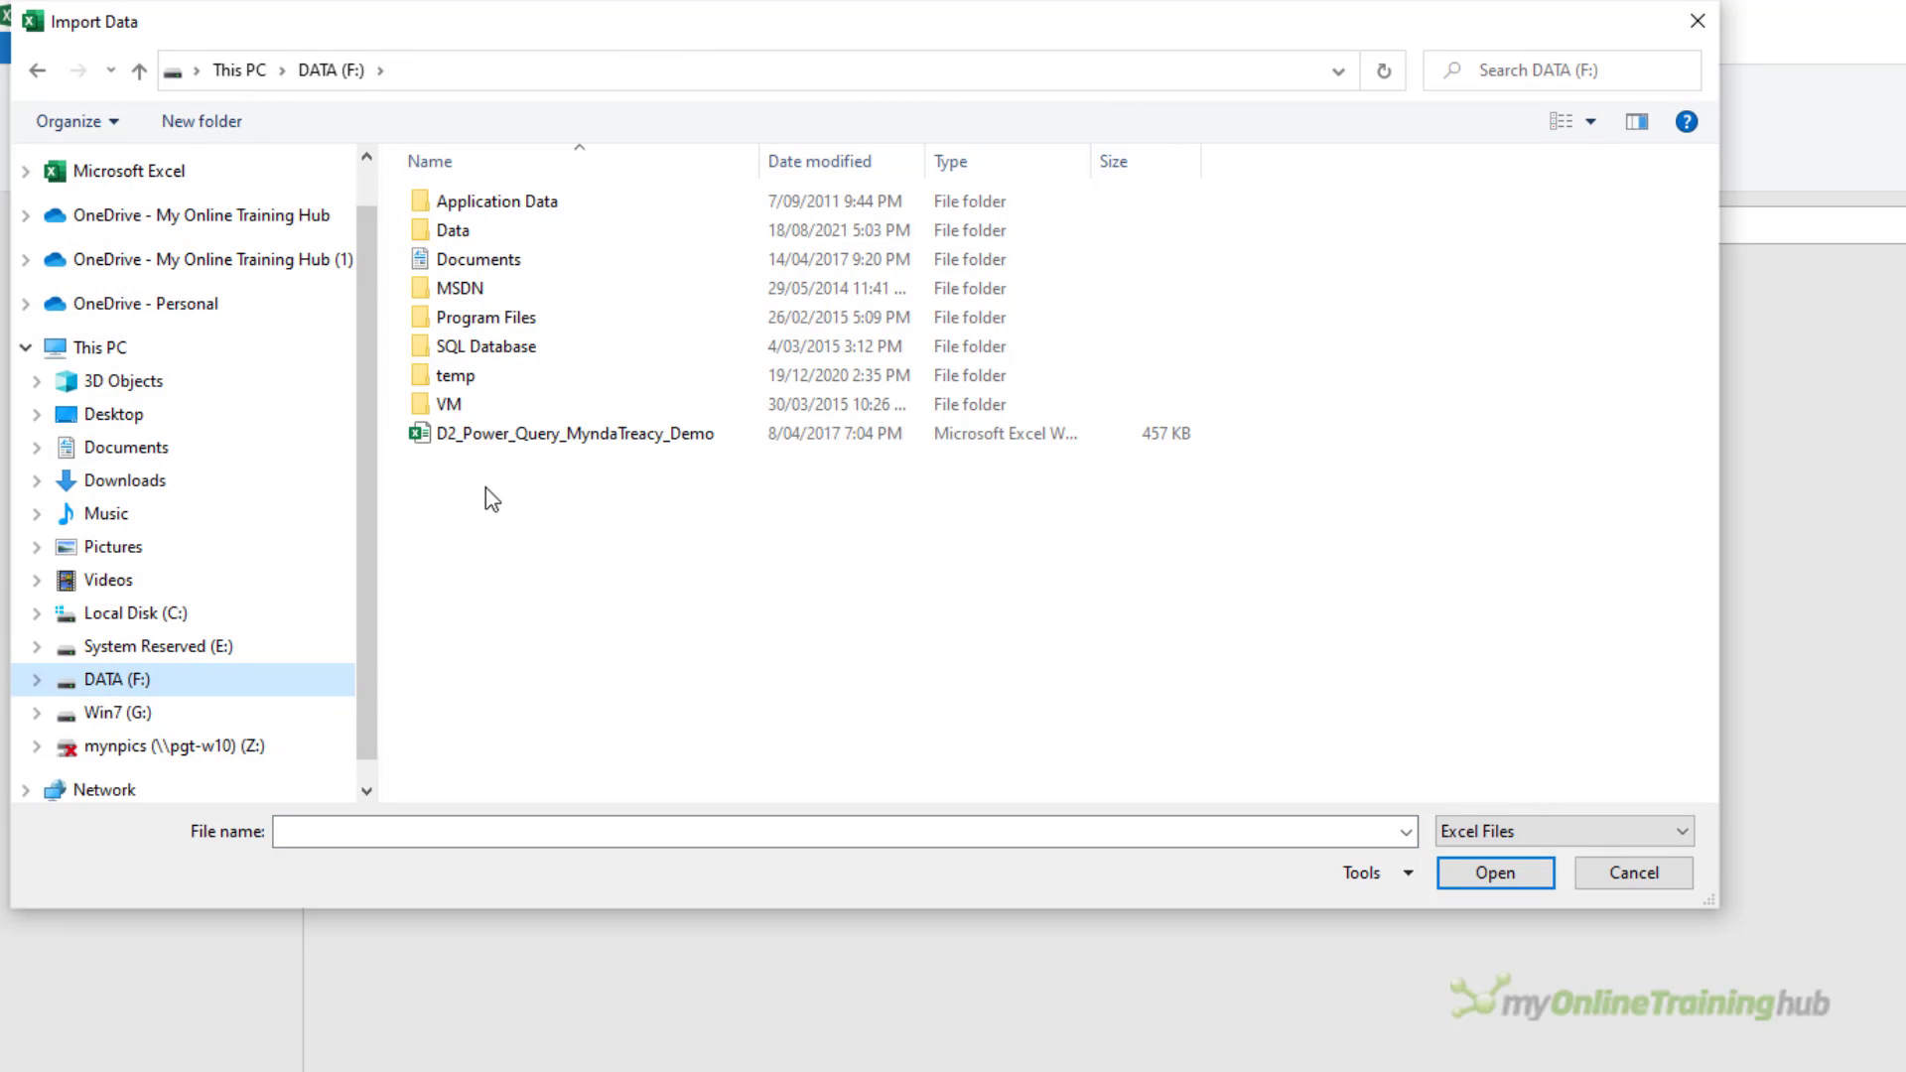
pyautogui.doubleClick(453, 234)
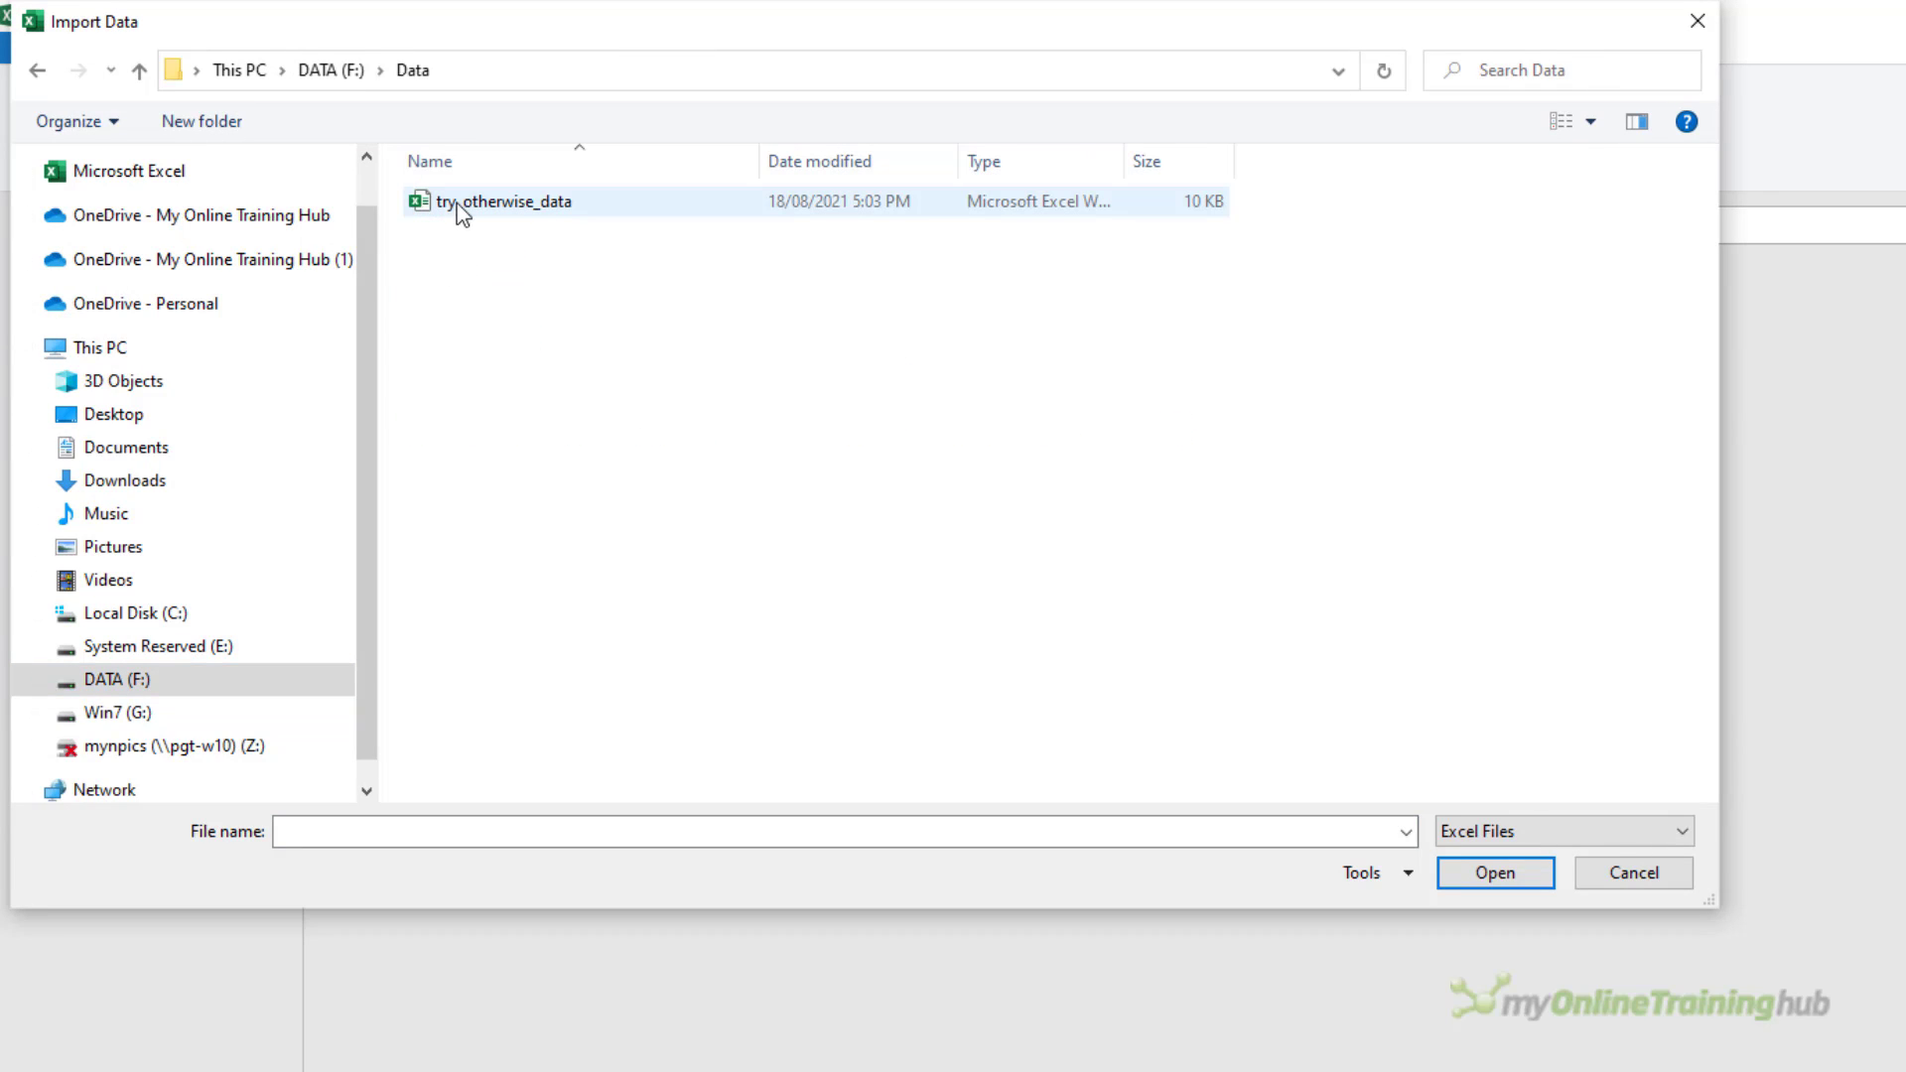
pyautogui.doubleClick(459, 208)
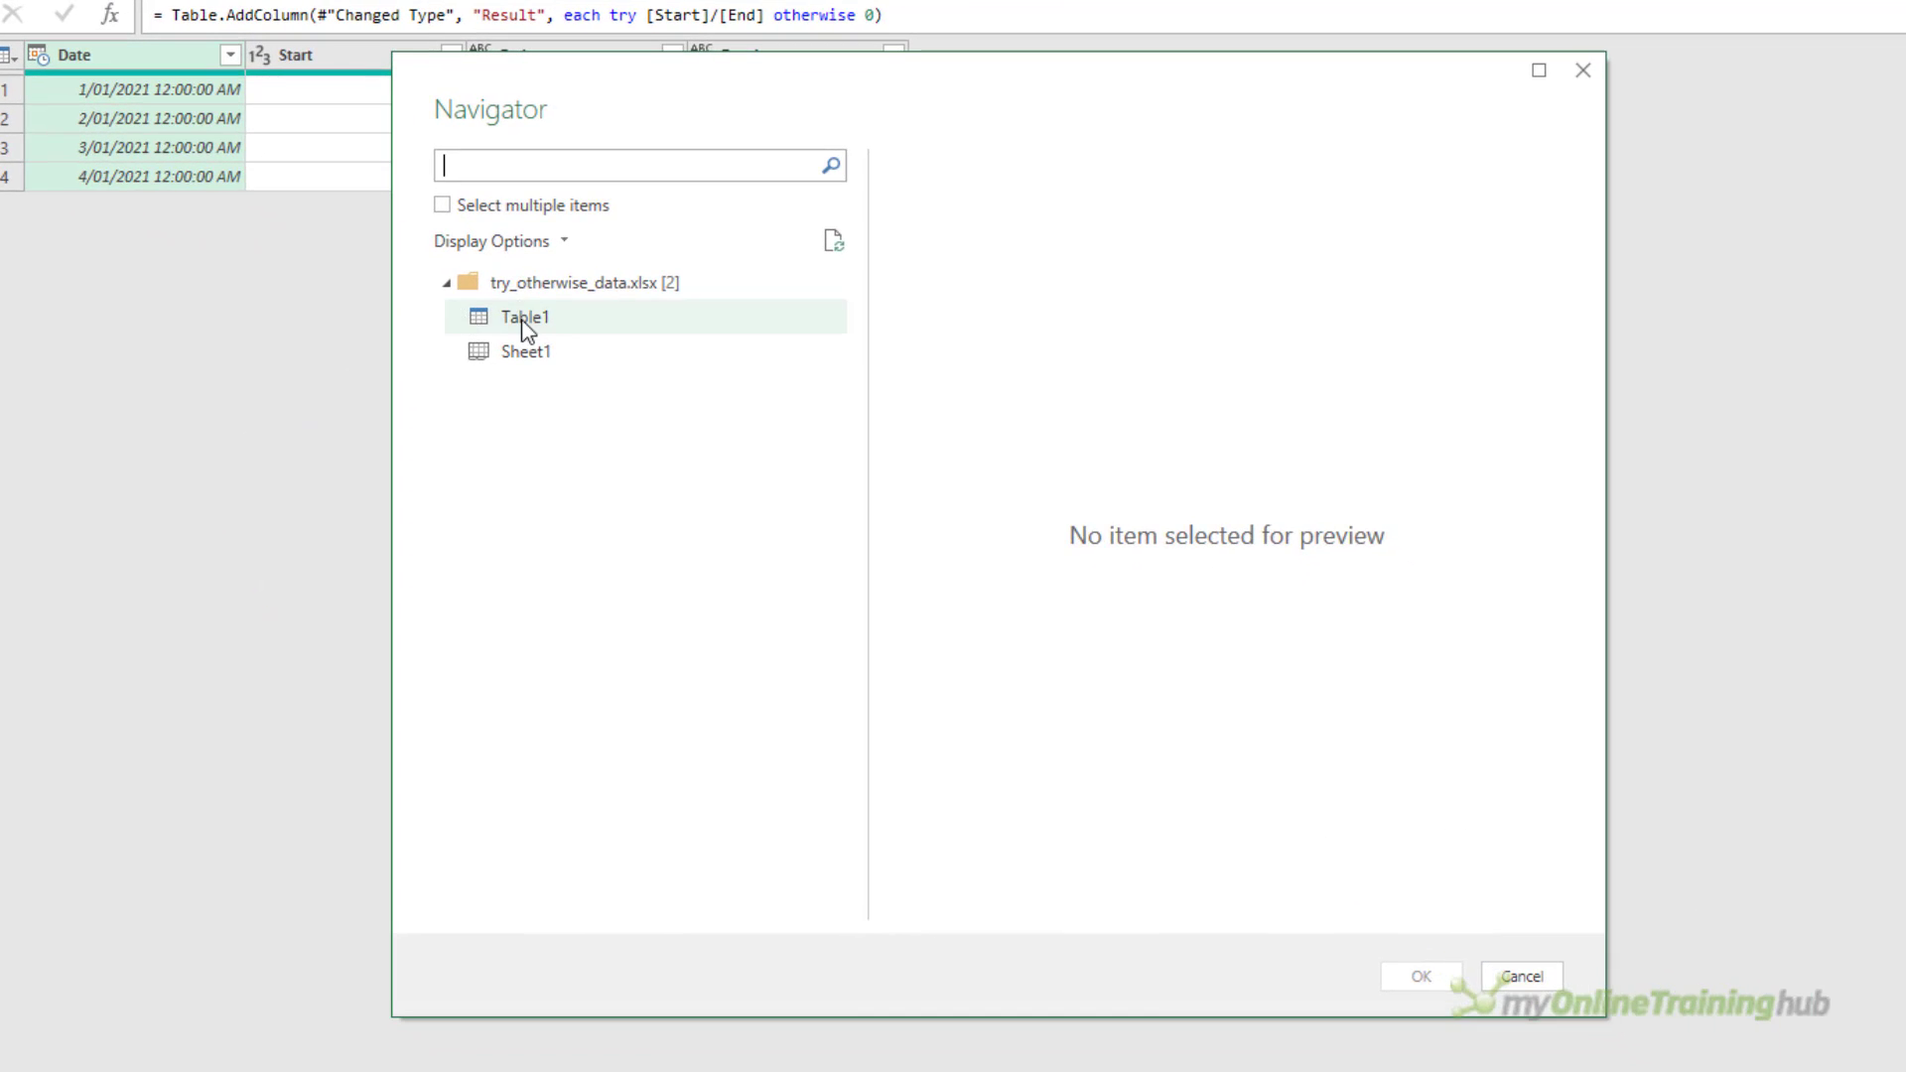
pyautogui.click(745, 463)
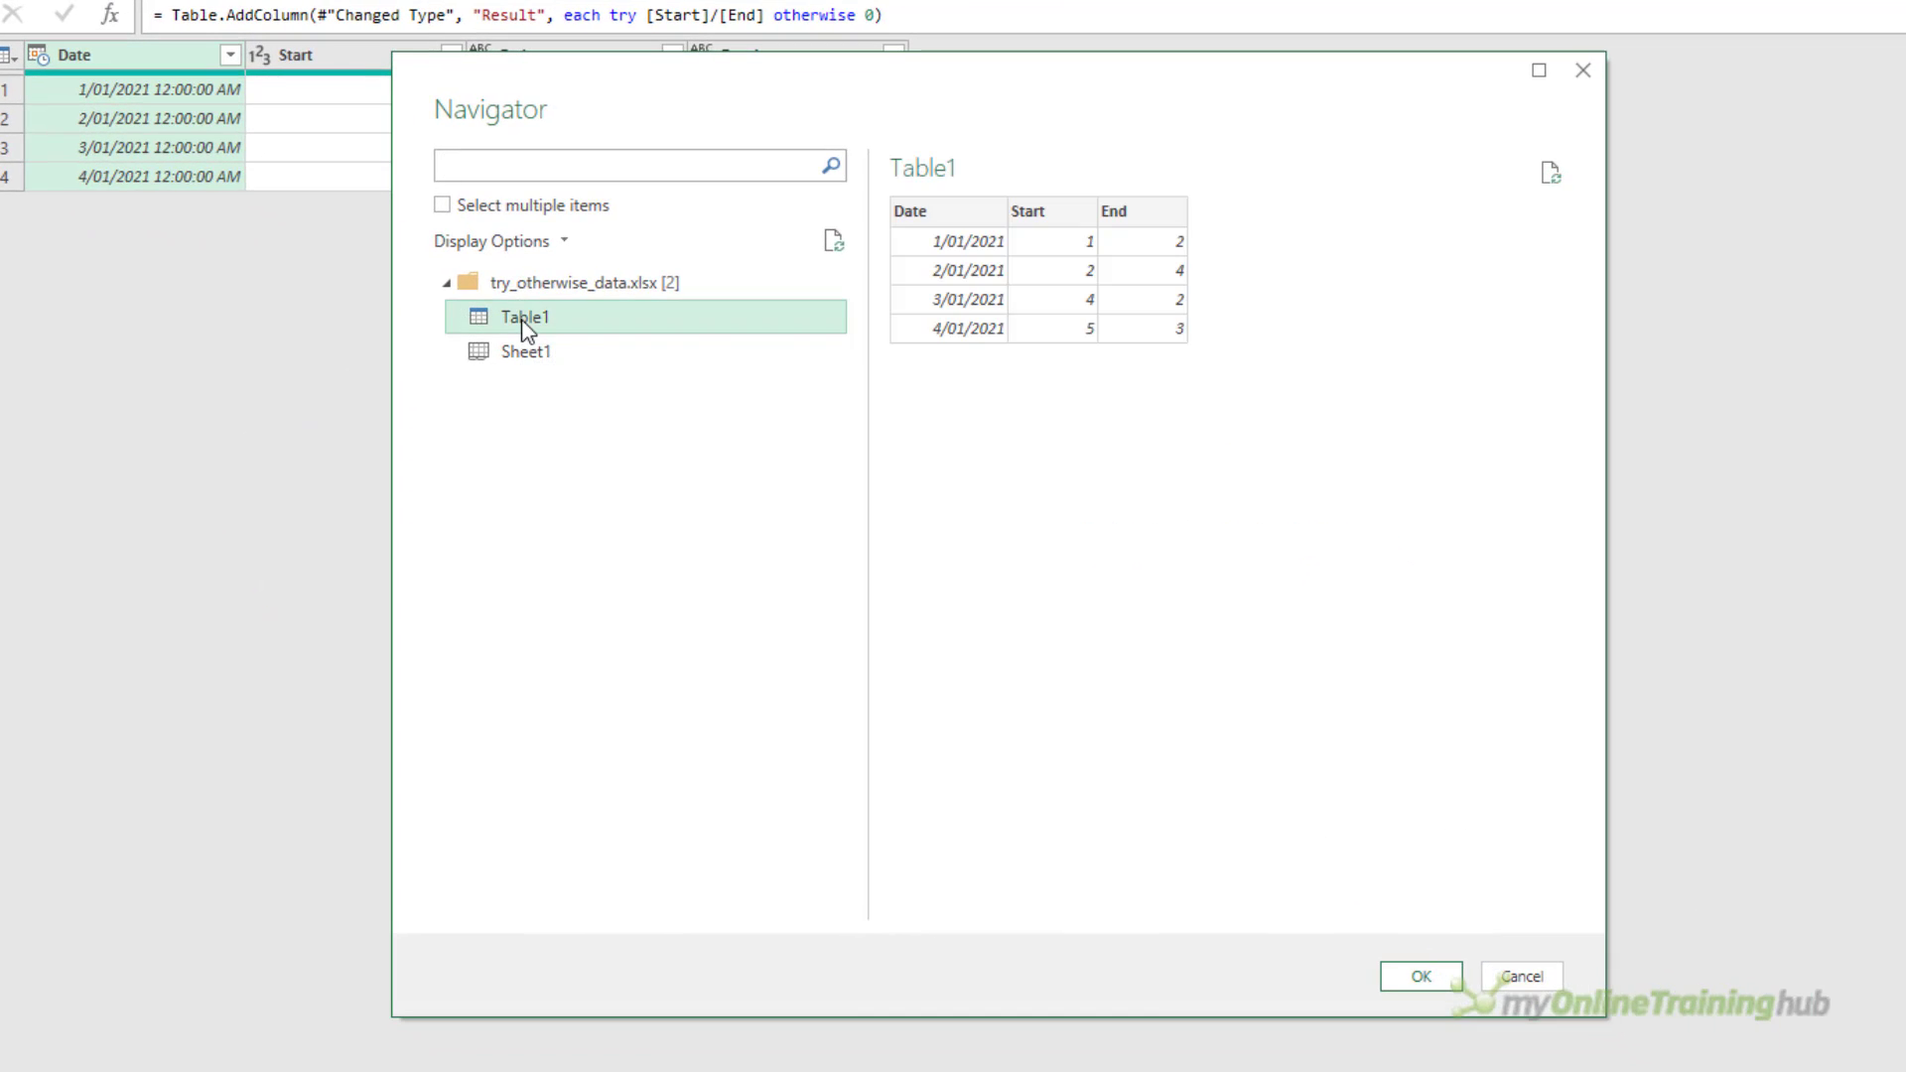
pyautogui.click(1422, 977)
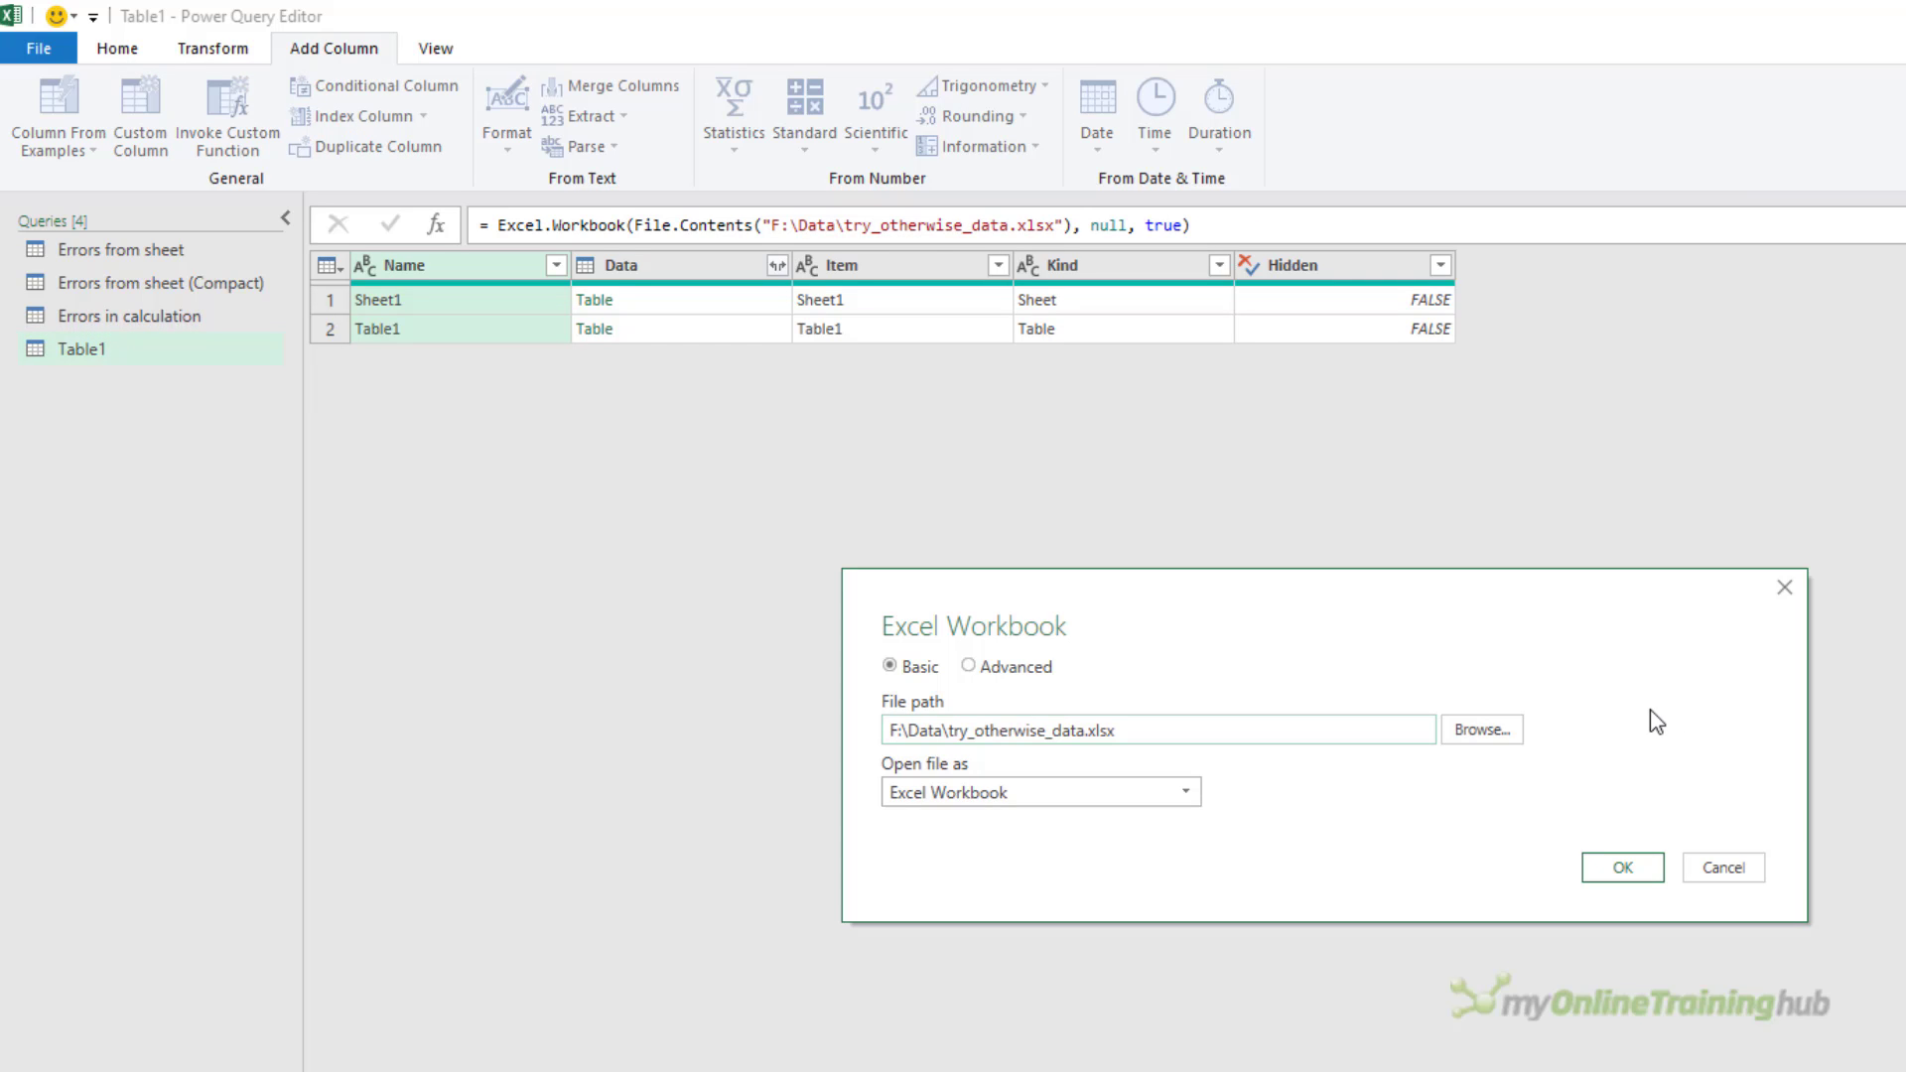
# Change the drive letter in Table1's Source path from F to x in the Advanced Editor
pyautogui.click(1736, 869)
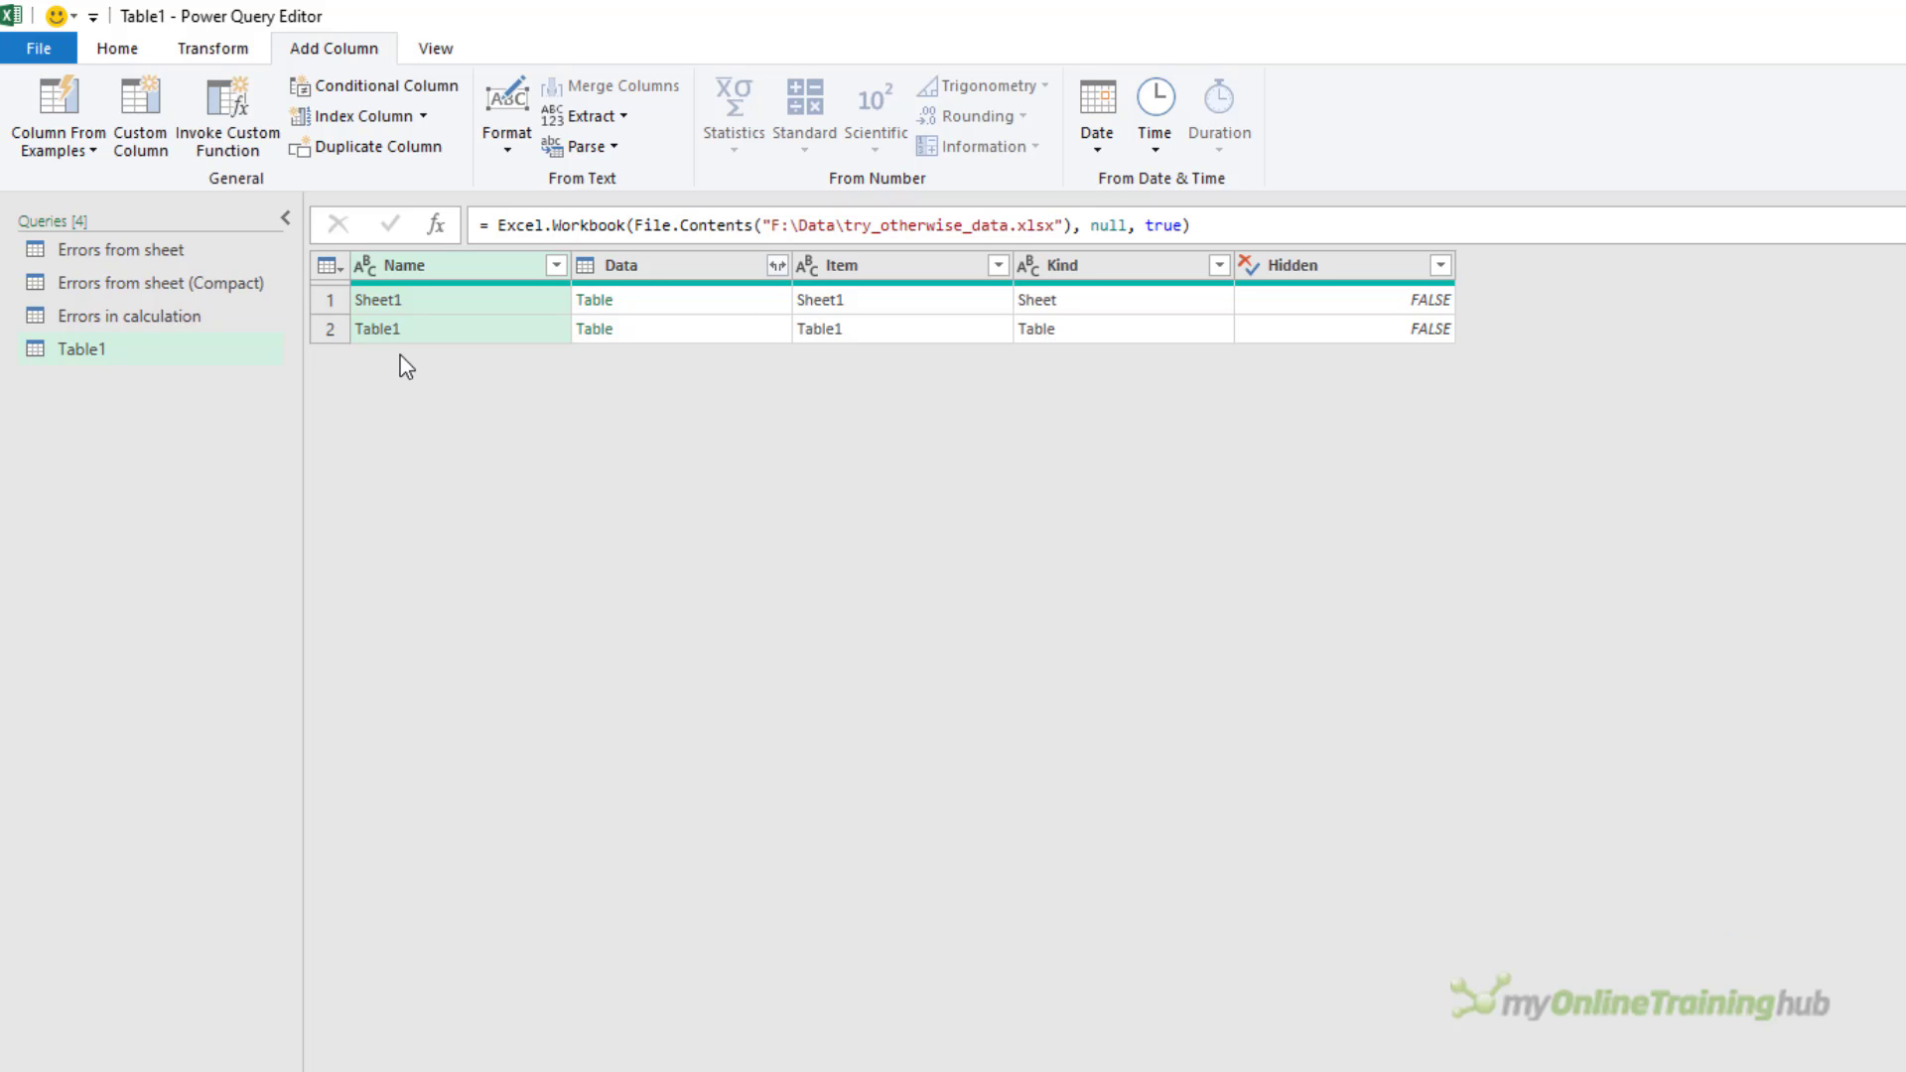
pyautogui.click(117, 49)
pyautogui.click(241, 120)
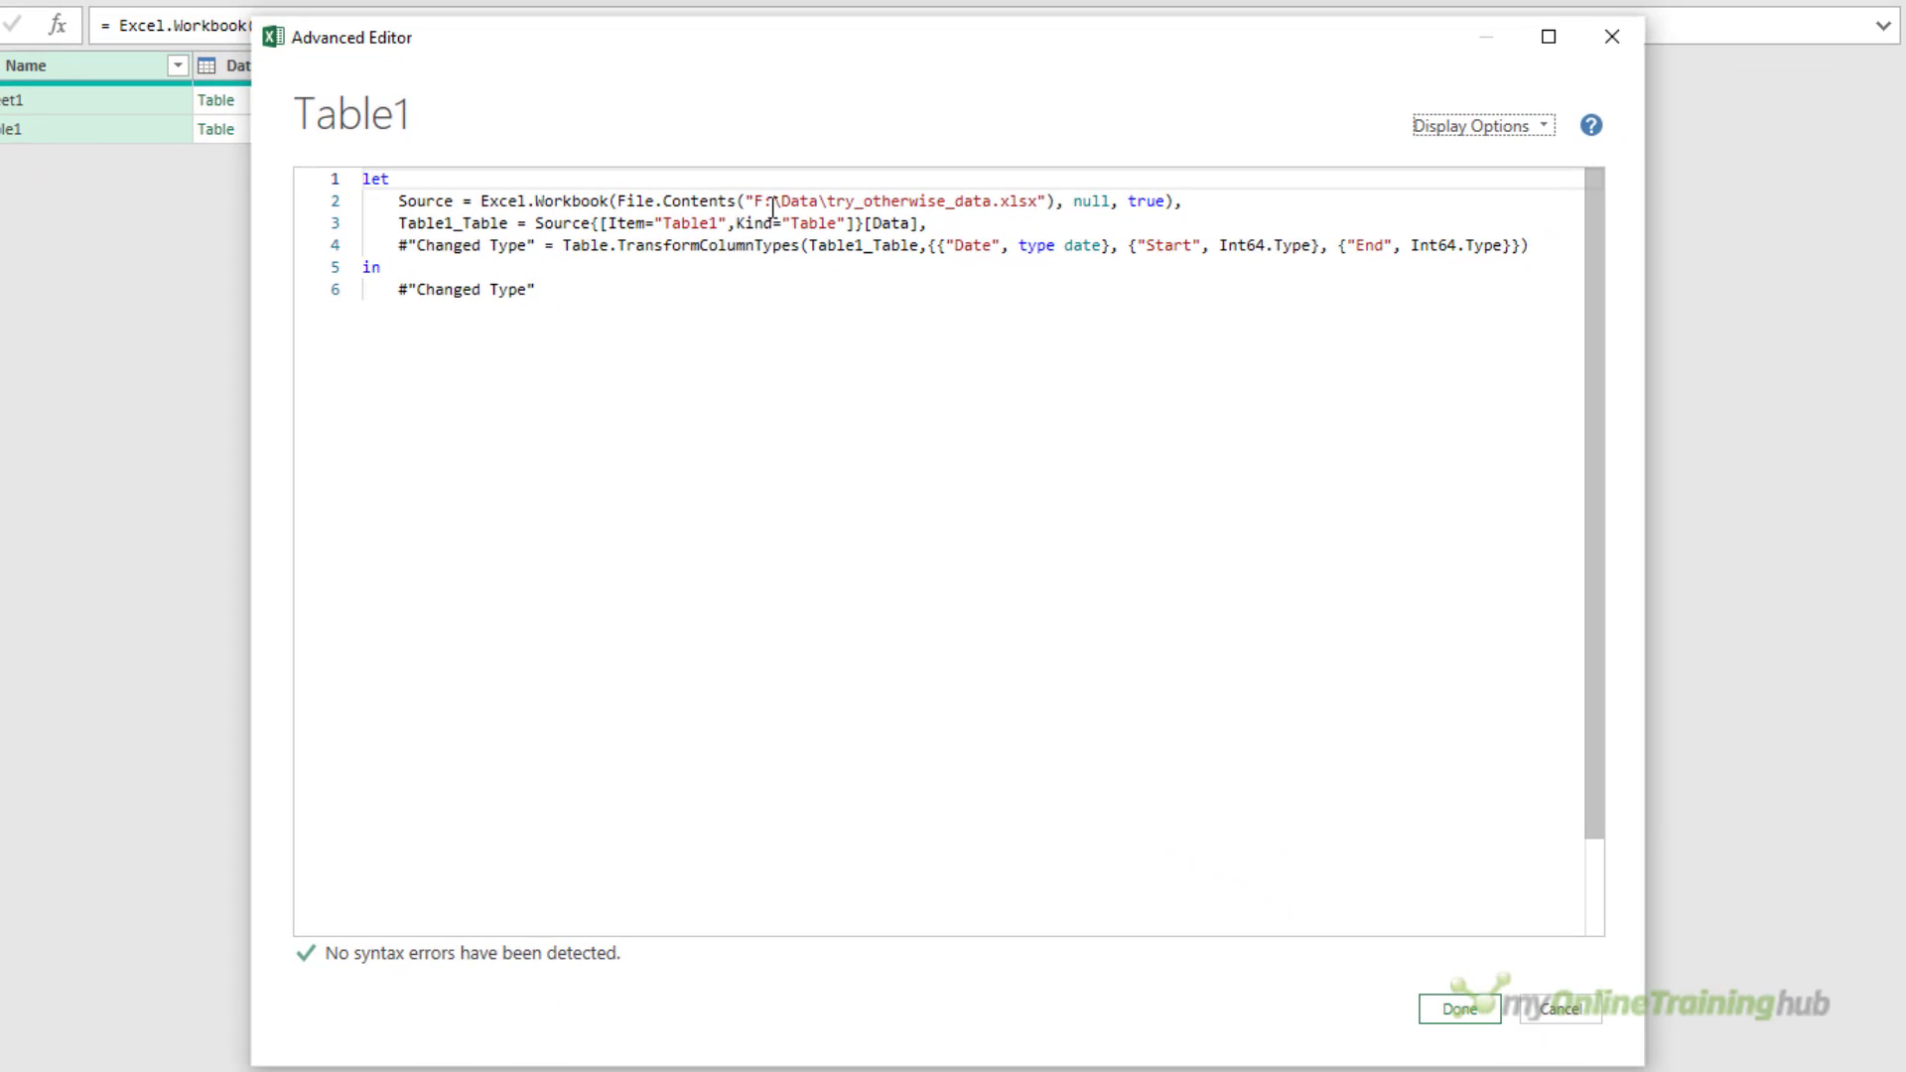
pyautogui.click(755, 202)
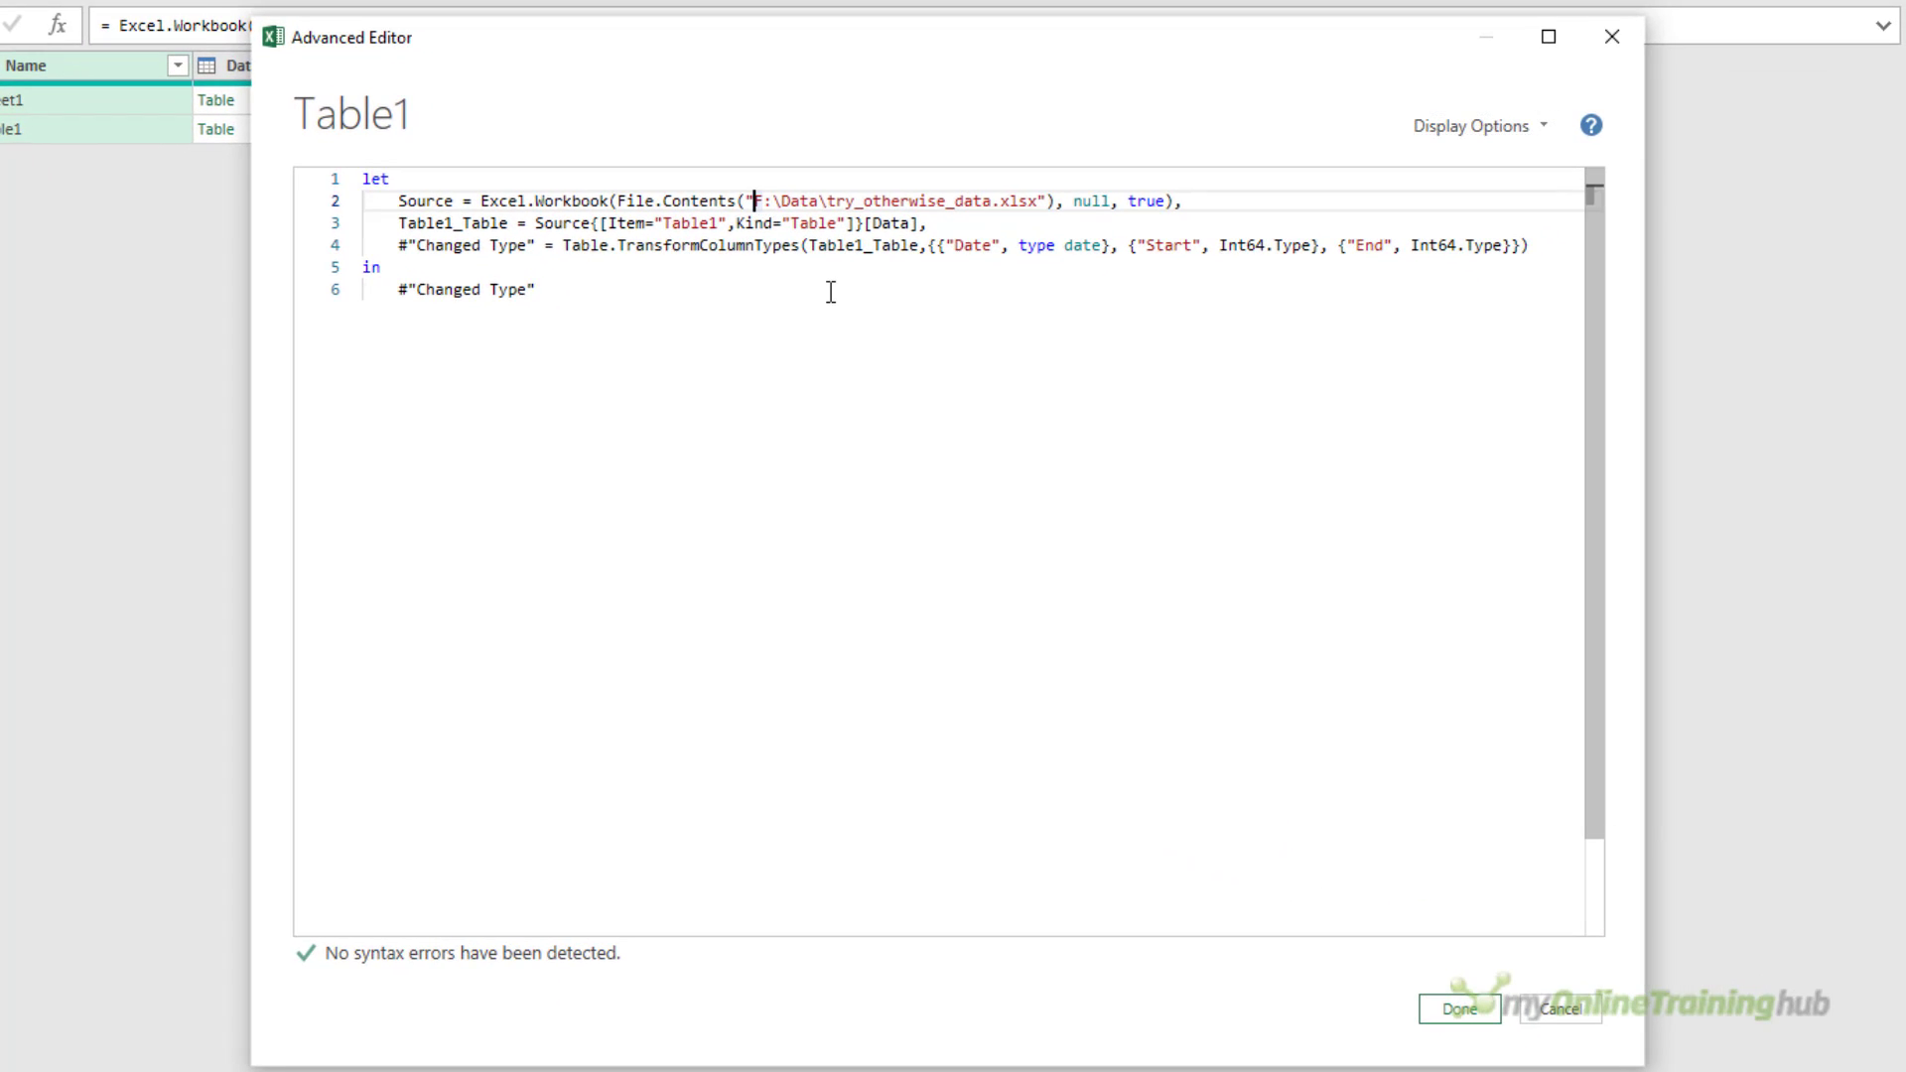
pyautogui.press('BackSpace')
pyautogui.write('x')
pyautogui.click(1462, 1009)
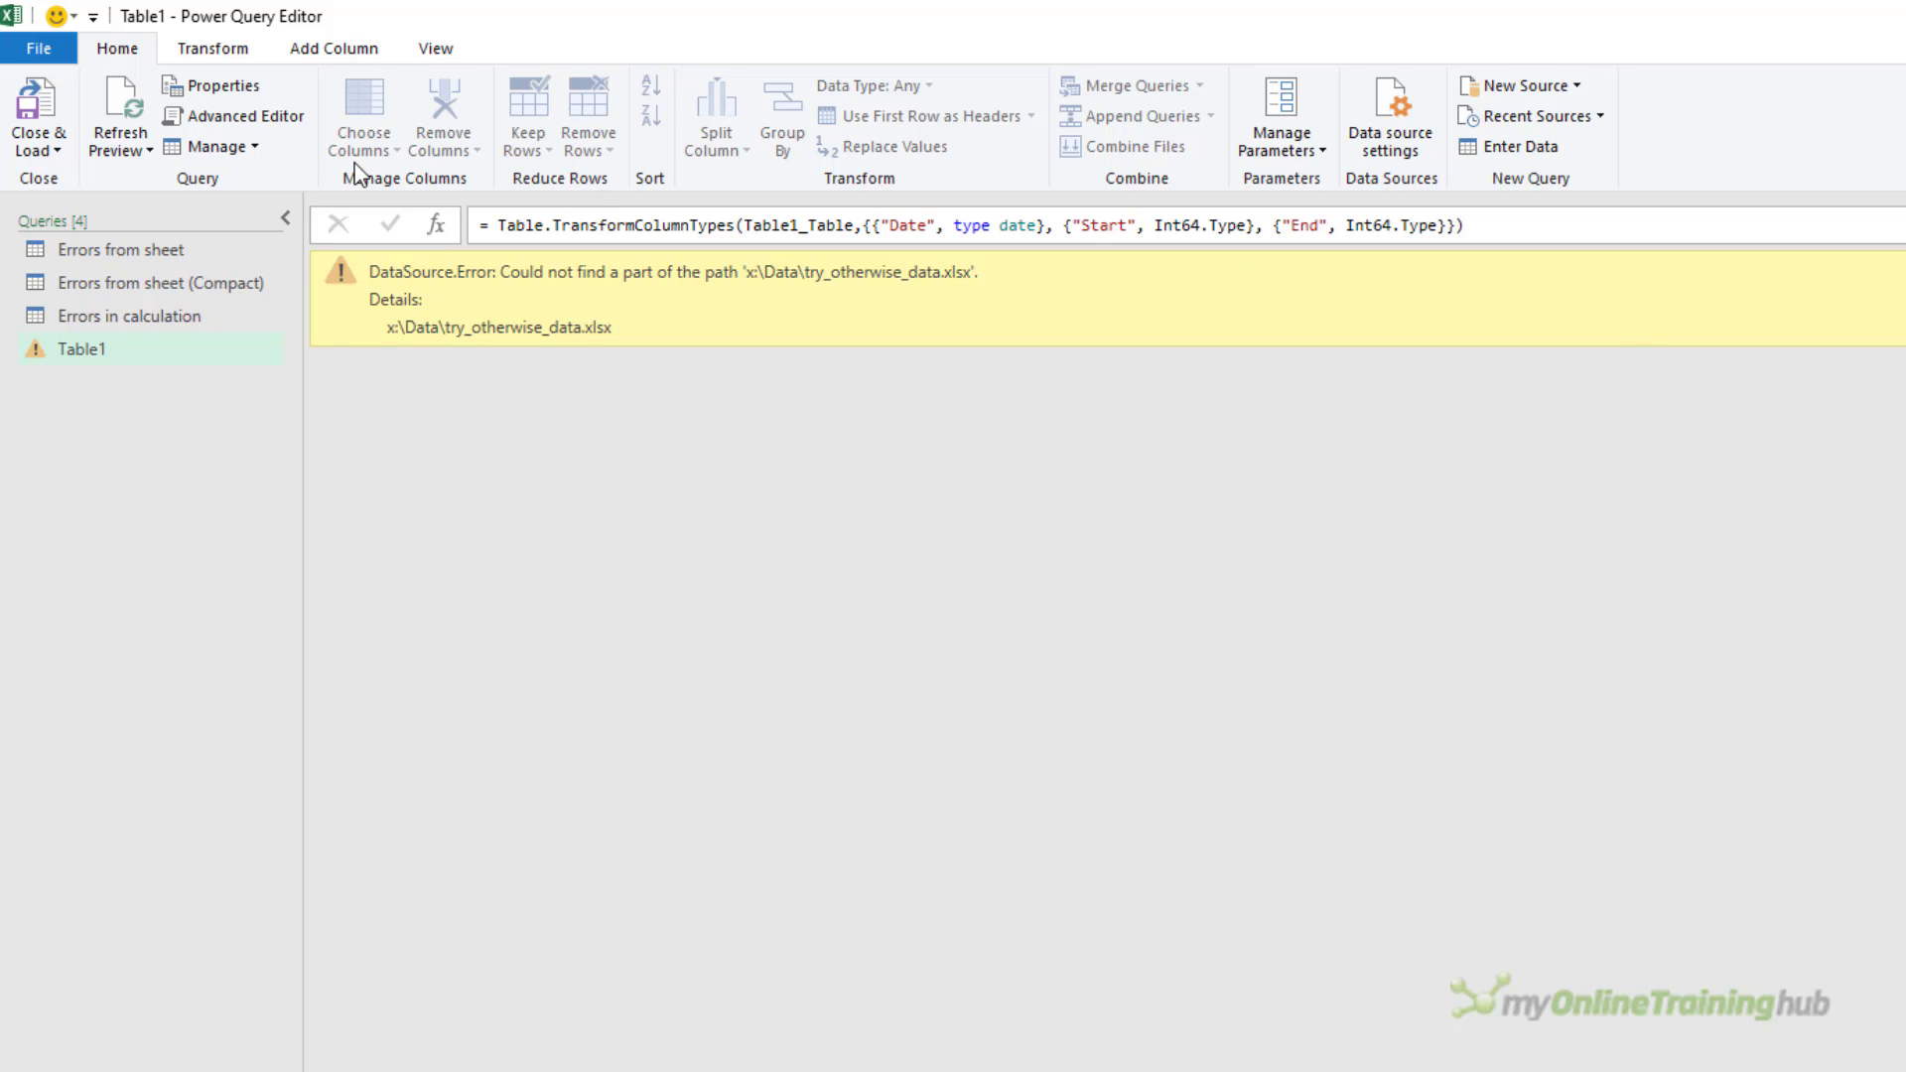
# Wrap the Source's Excel.Workbook expression in try, adding otherwise with a copy of the expression
pyautogui.click(224, 113)
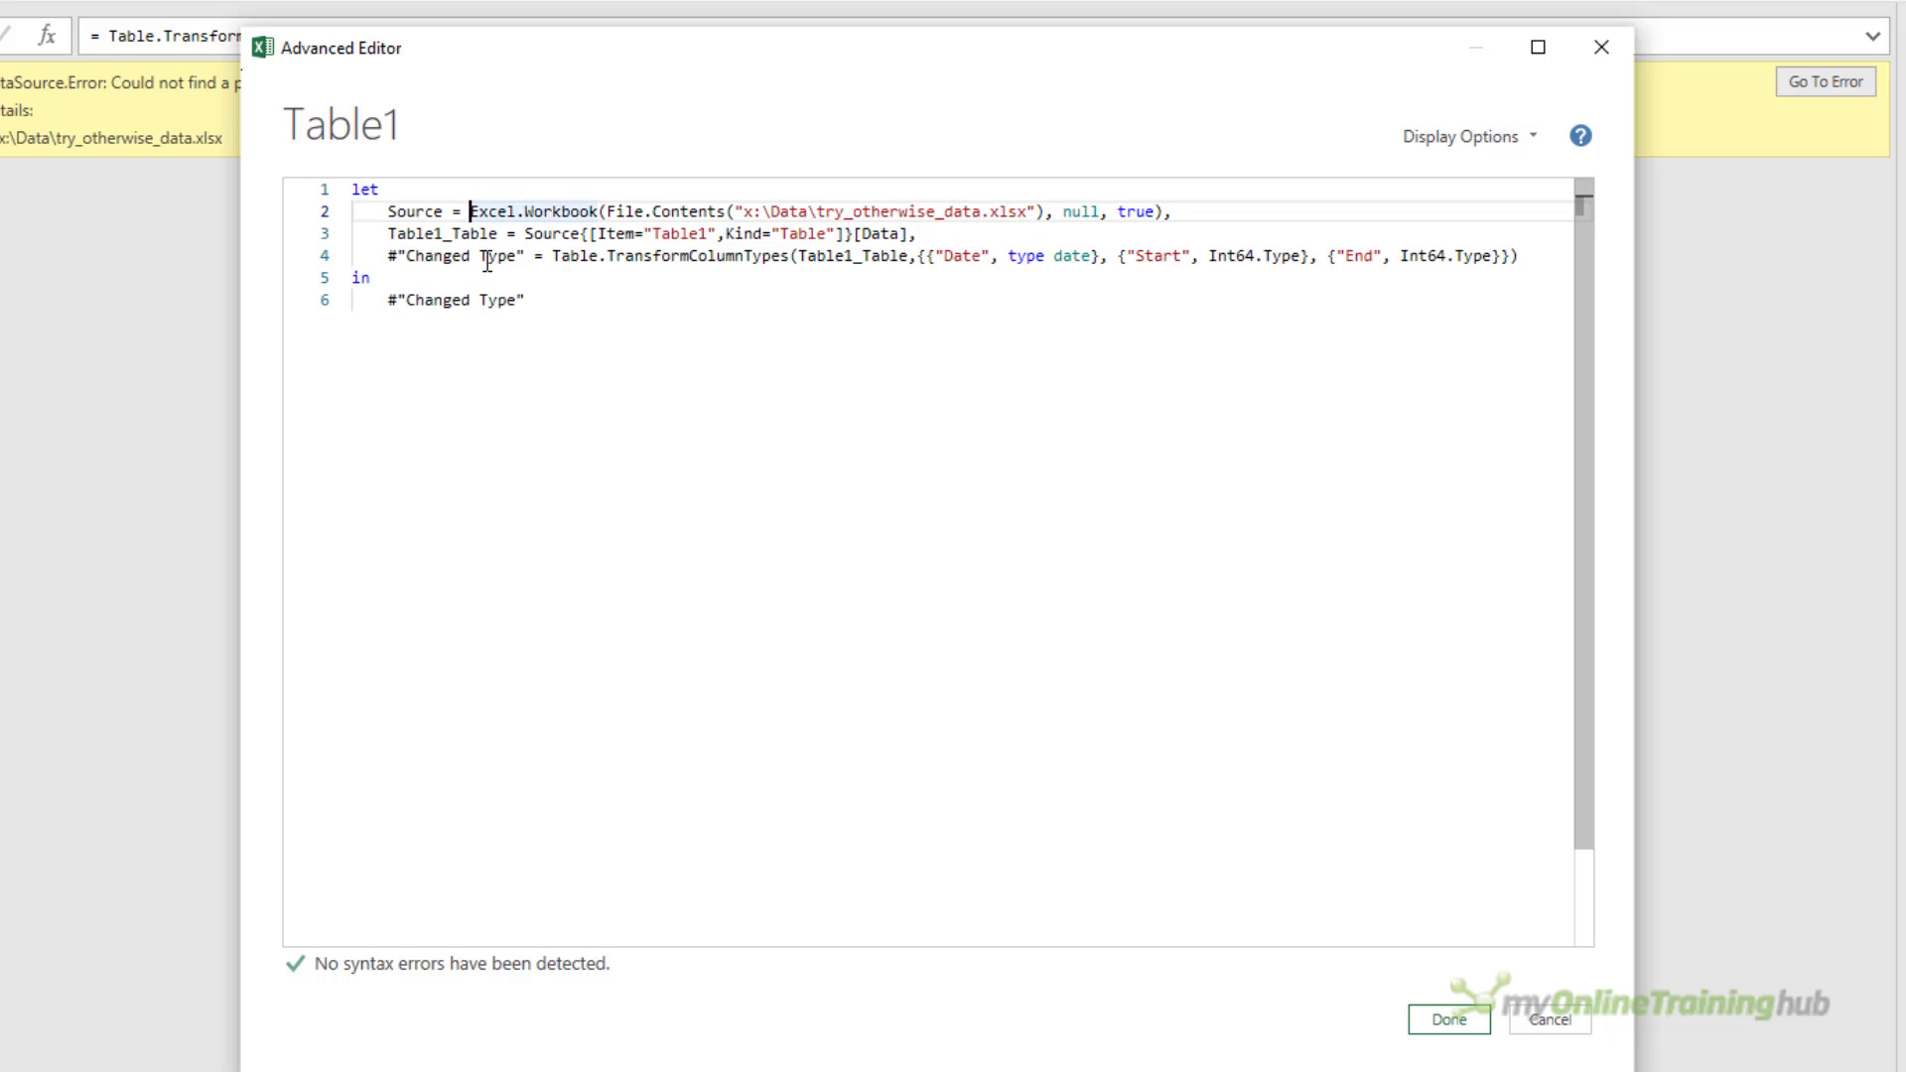
pyautogui.write('try')
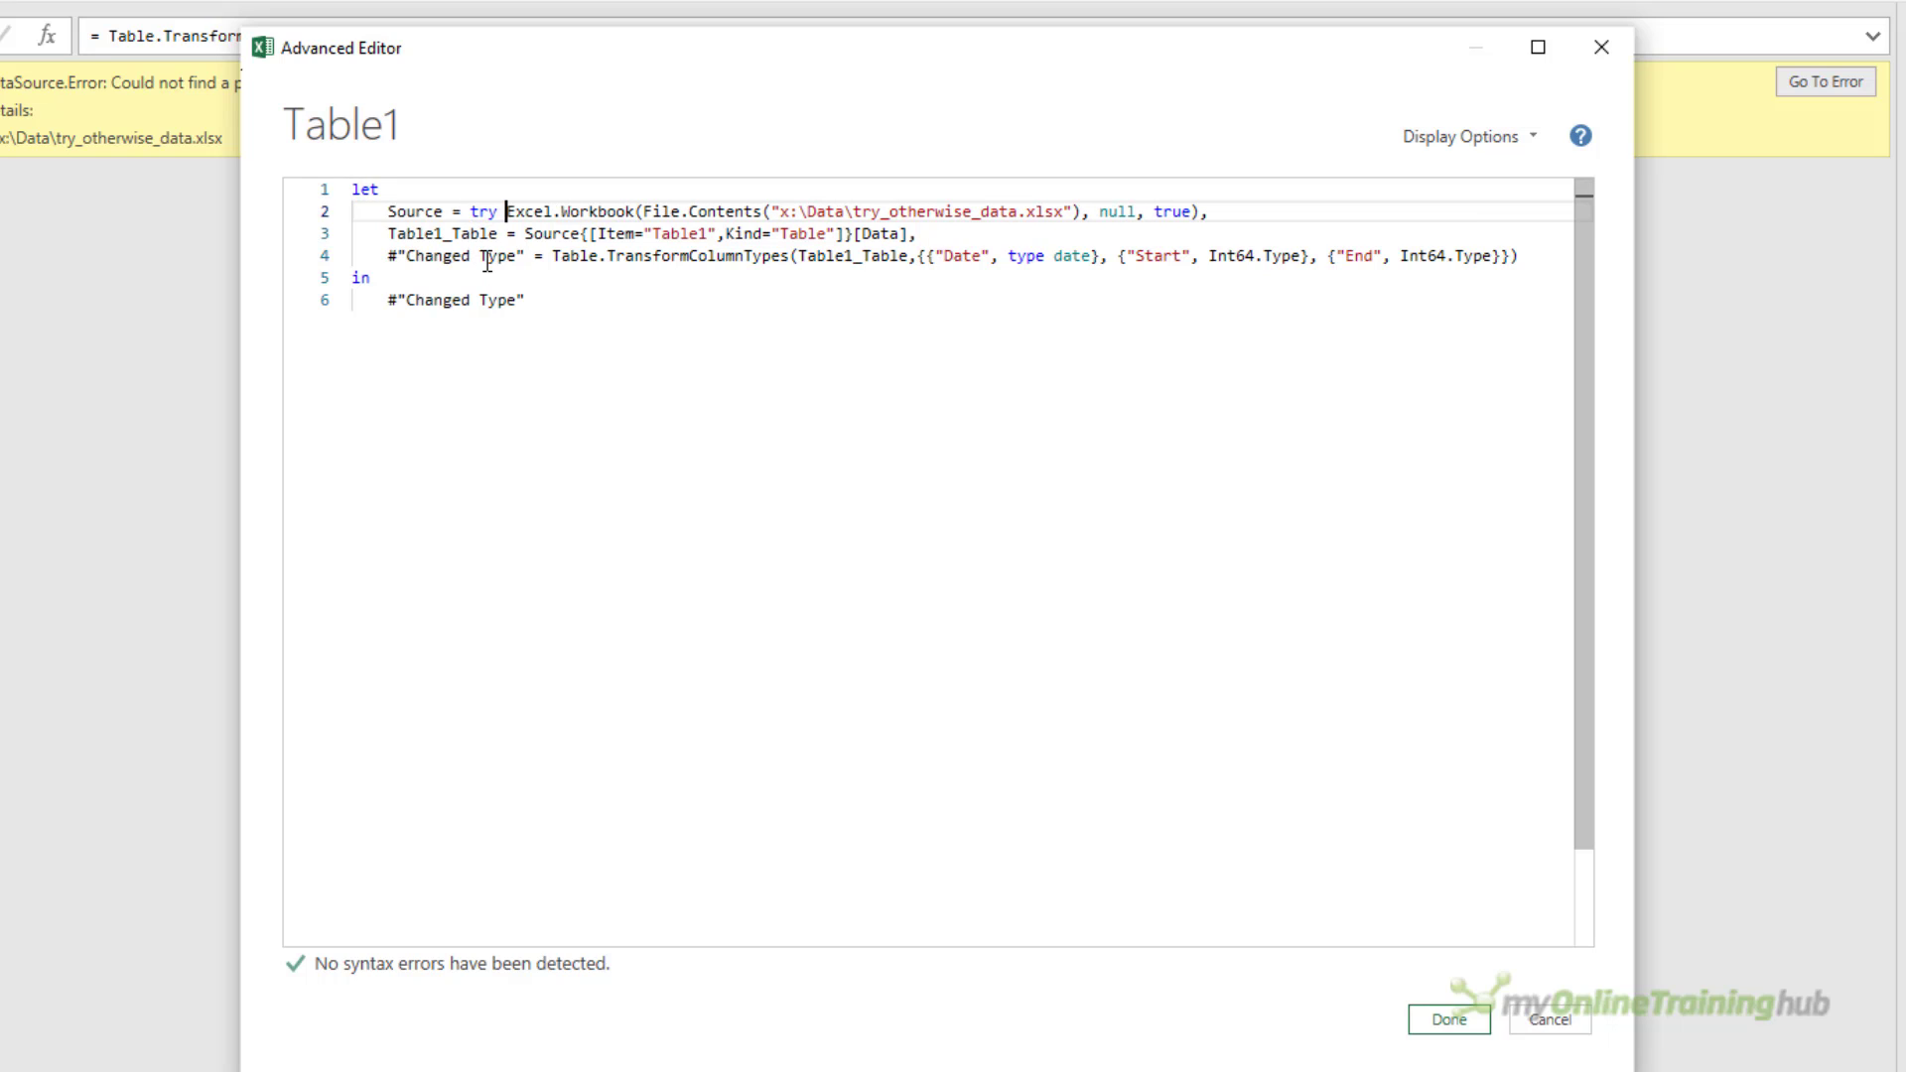
pyautogui.hotkey('shift', 'End')
pyautogui.hotkey('shift', 'Left')
pyautogui.hotkey('ctrl', 'c')
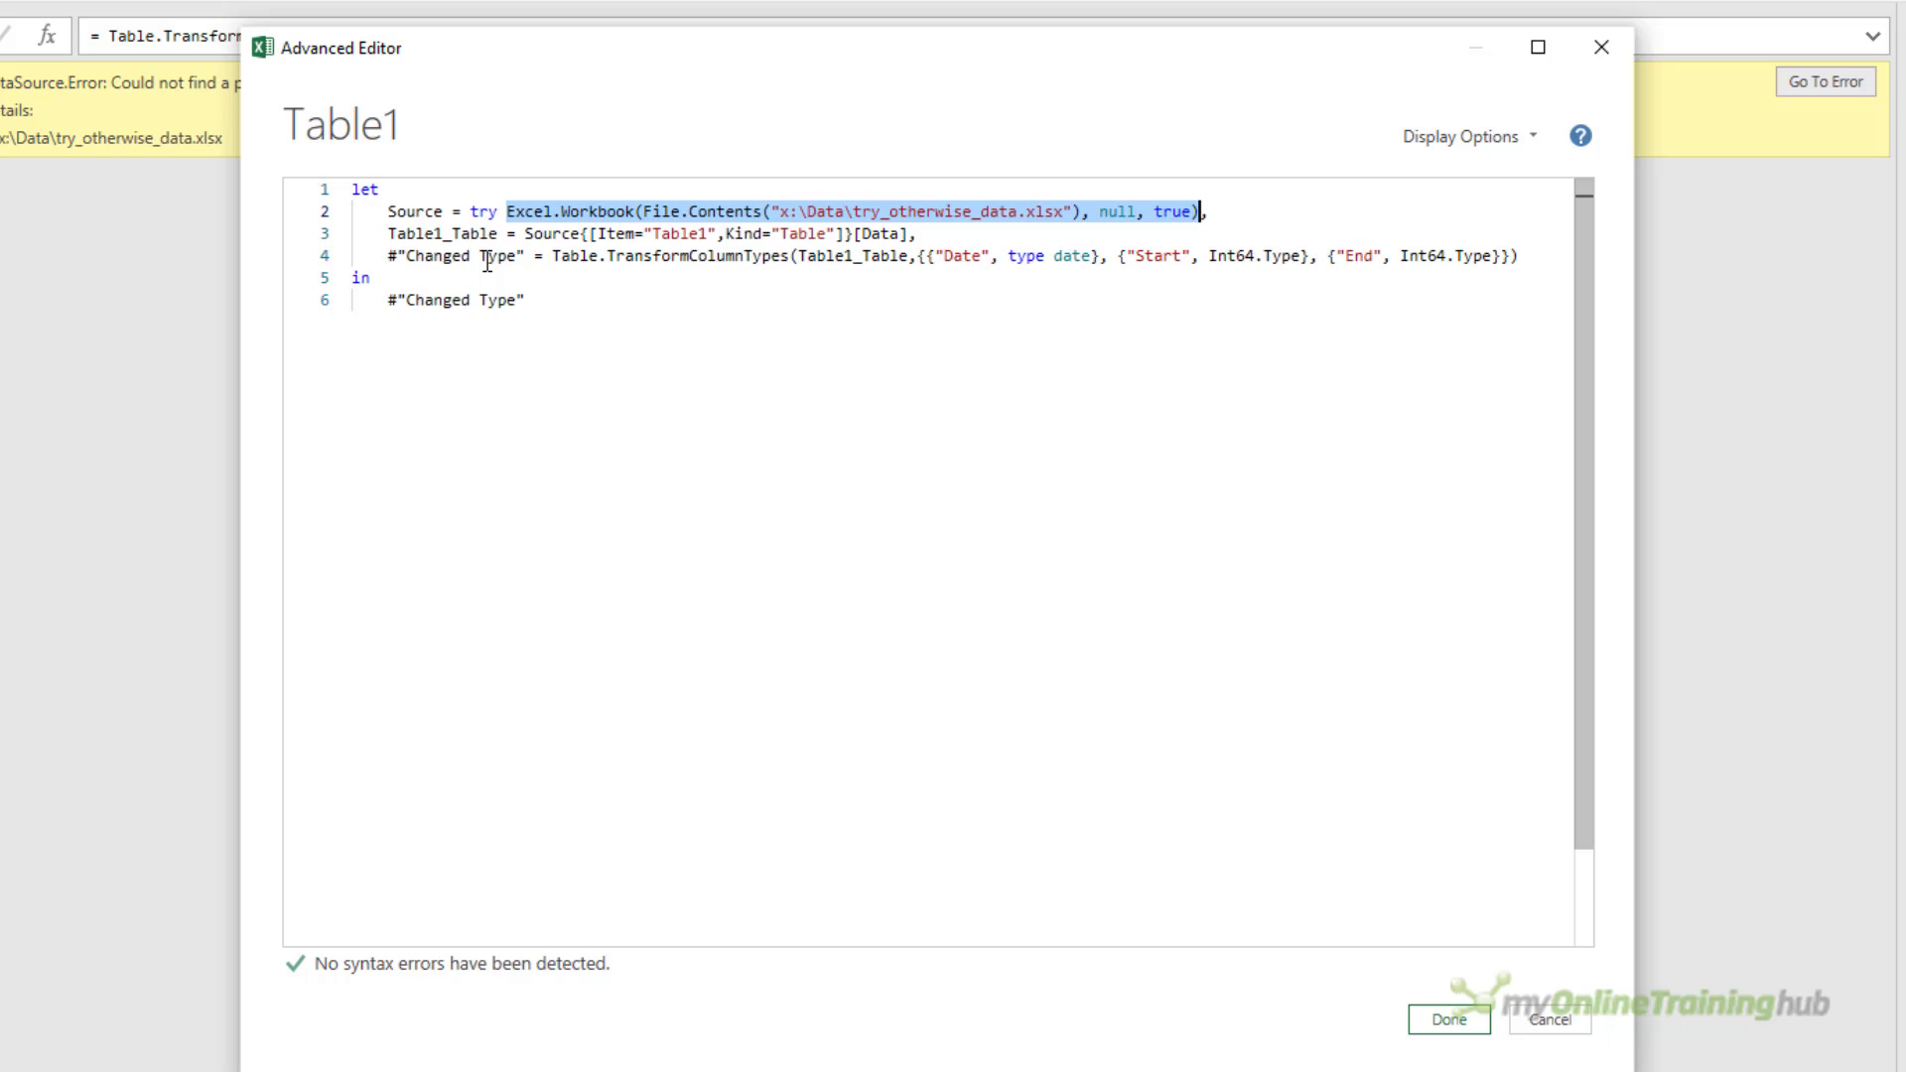
pyautogui.press('Right')
pyautogui.write('otherwi')
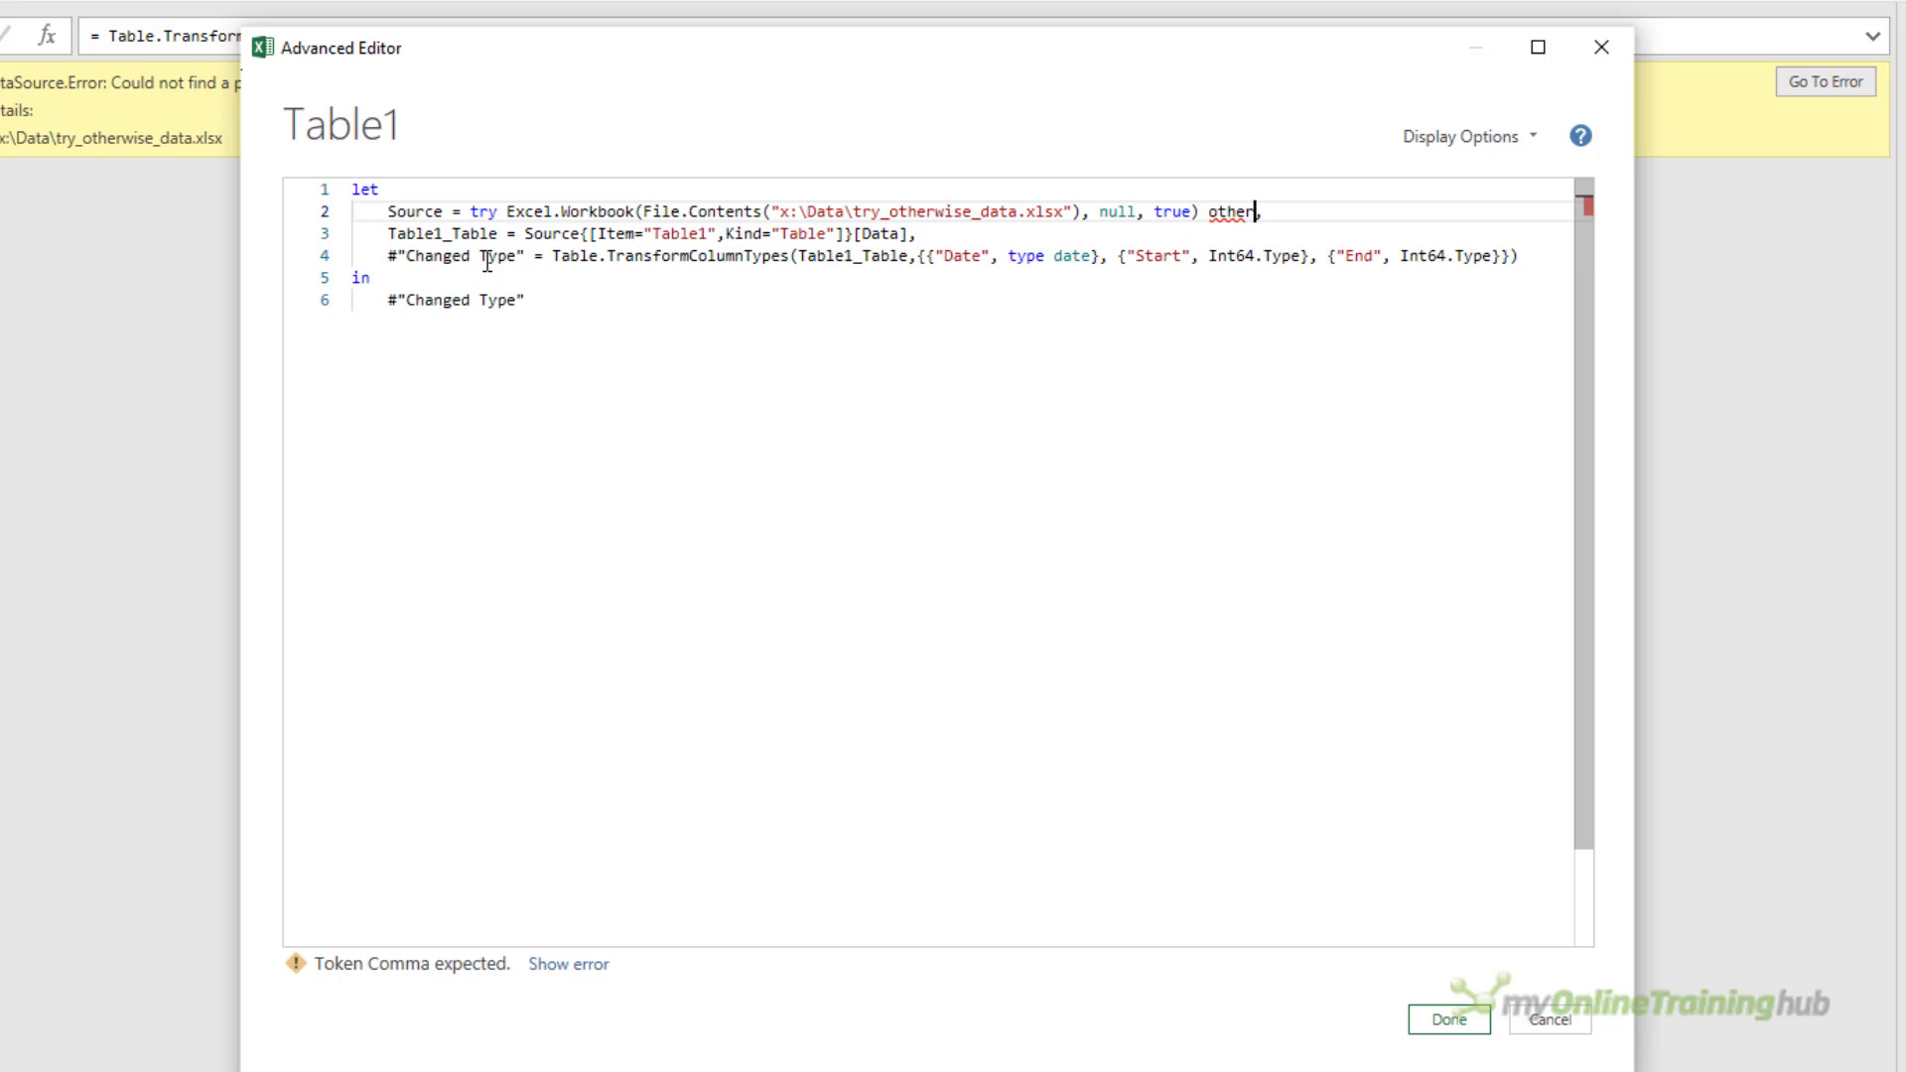
pyautogui.write('se')
pyautogui.hotkey('ctrl', 'v')
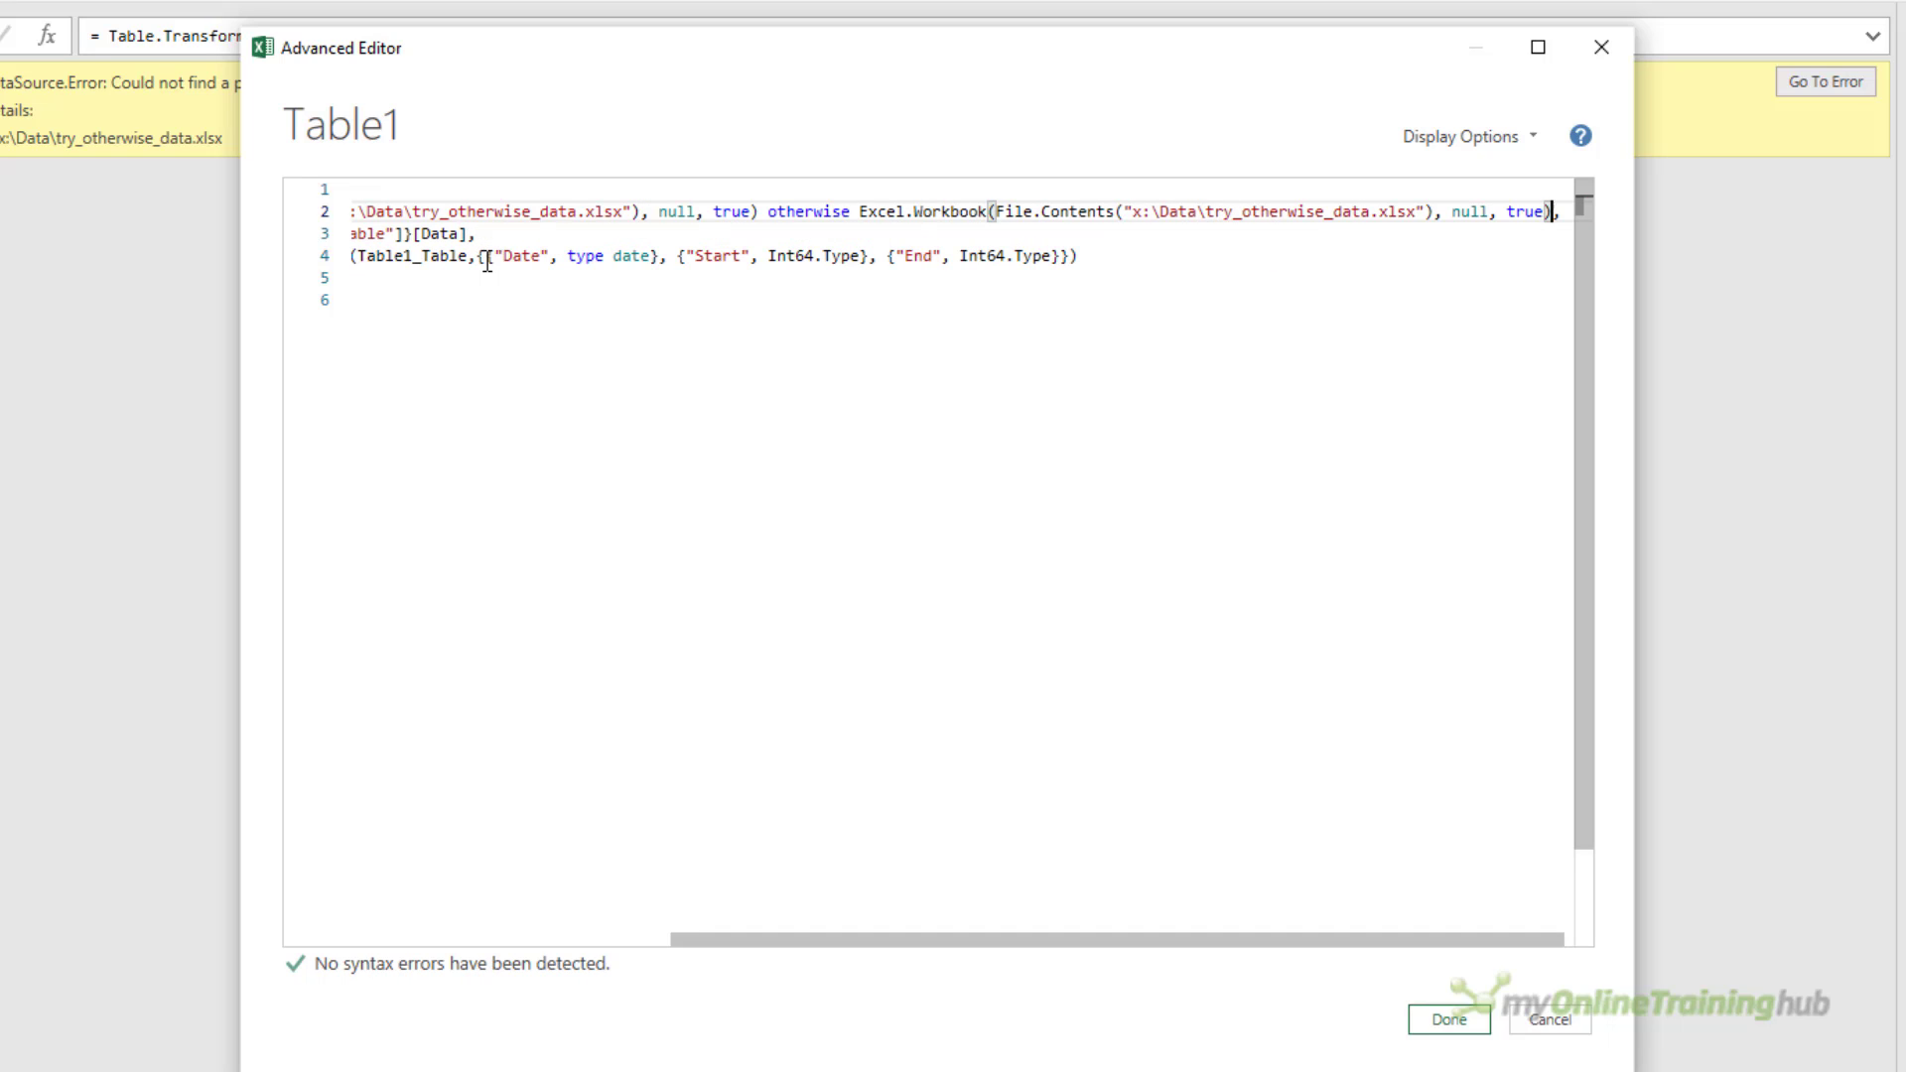
# Set the fallback copy's path drive to F, giving F:\Data\try_otherwise_data.xlsx
pyautogui.click(1135, 212)
pyautogui.press('Delete')
pyautogui.write('F')
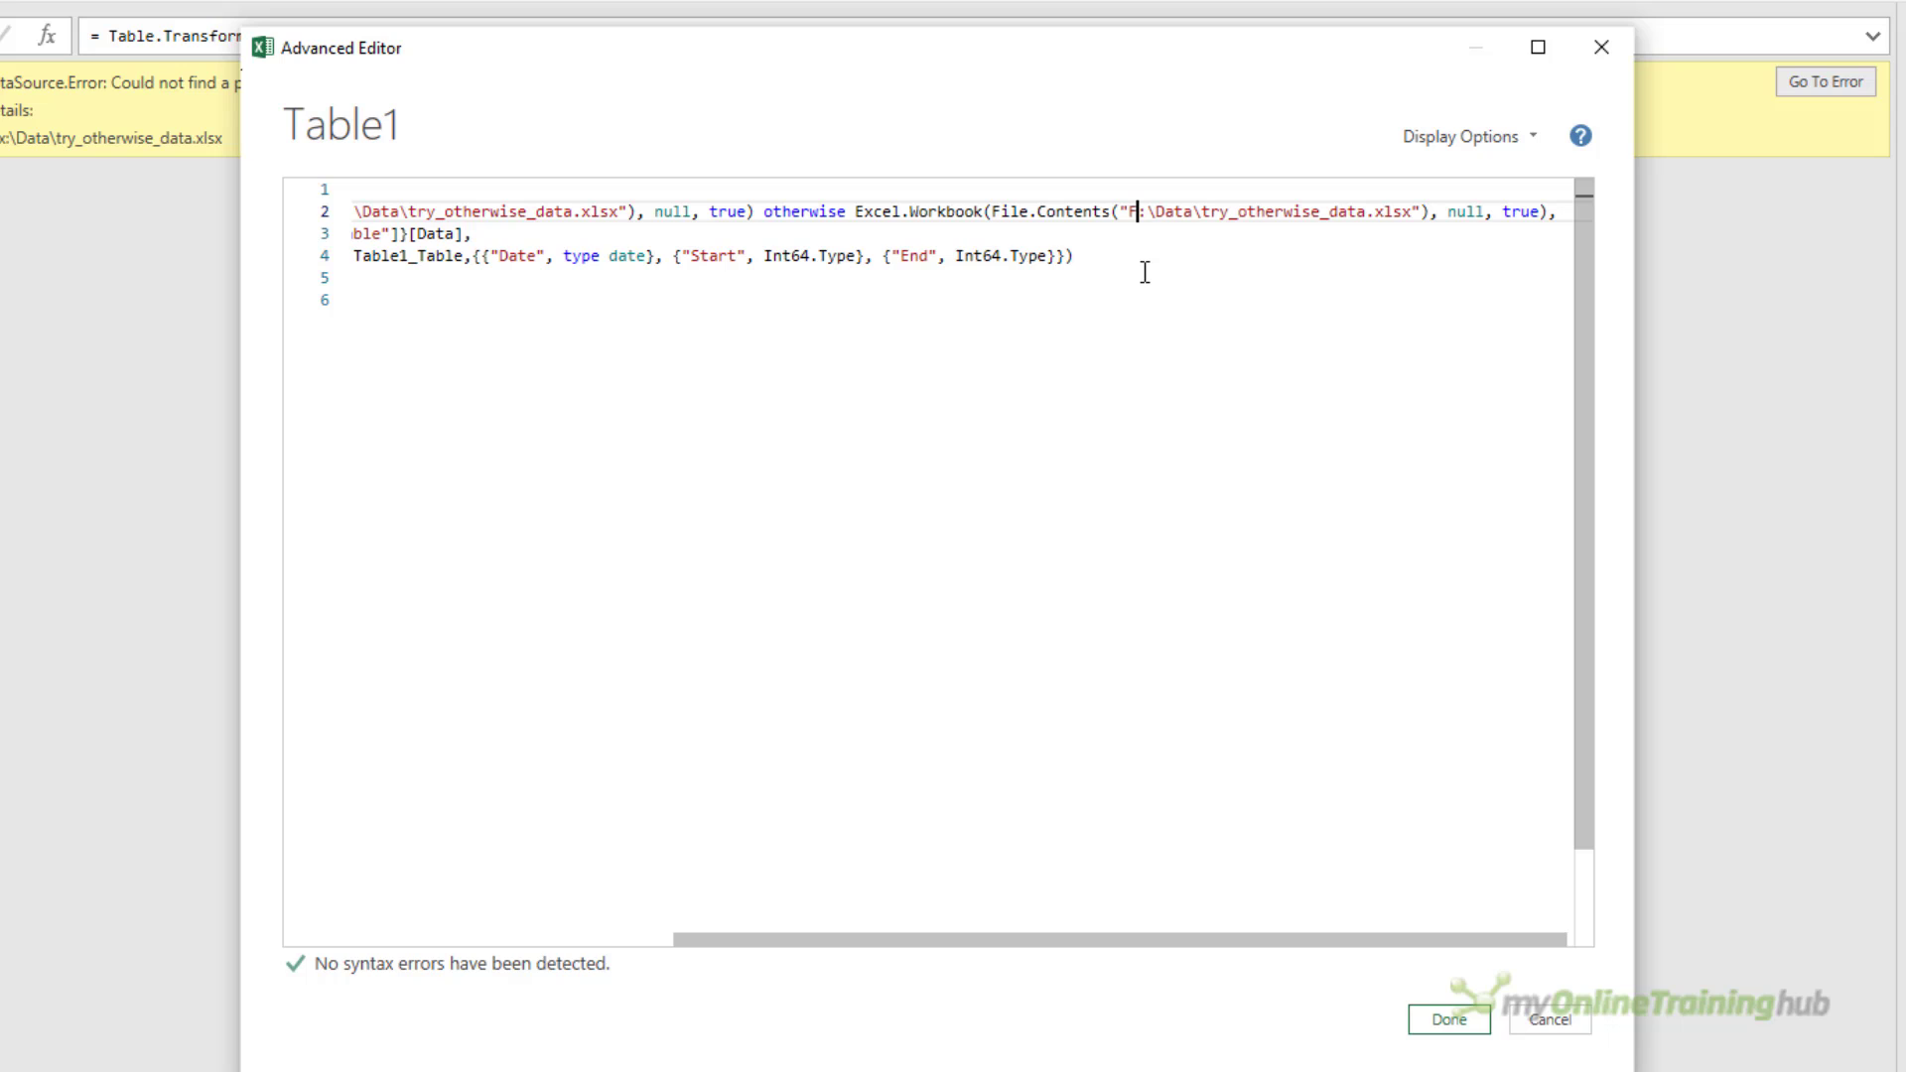
pyautogui.press('Home')
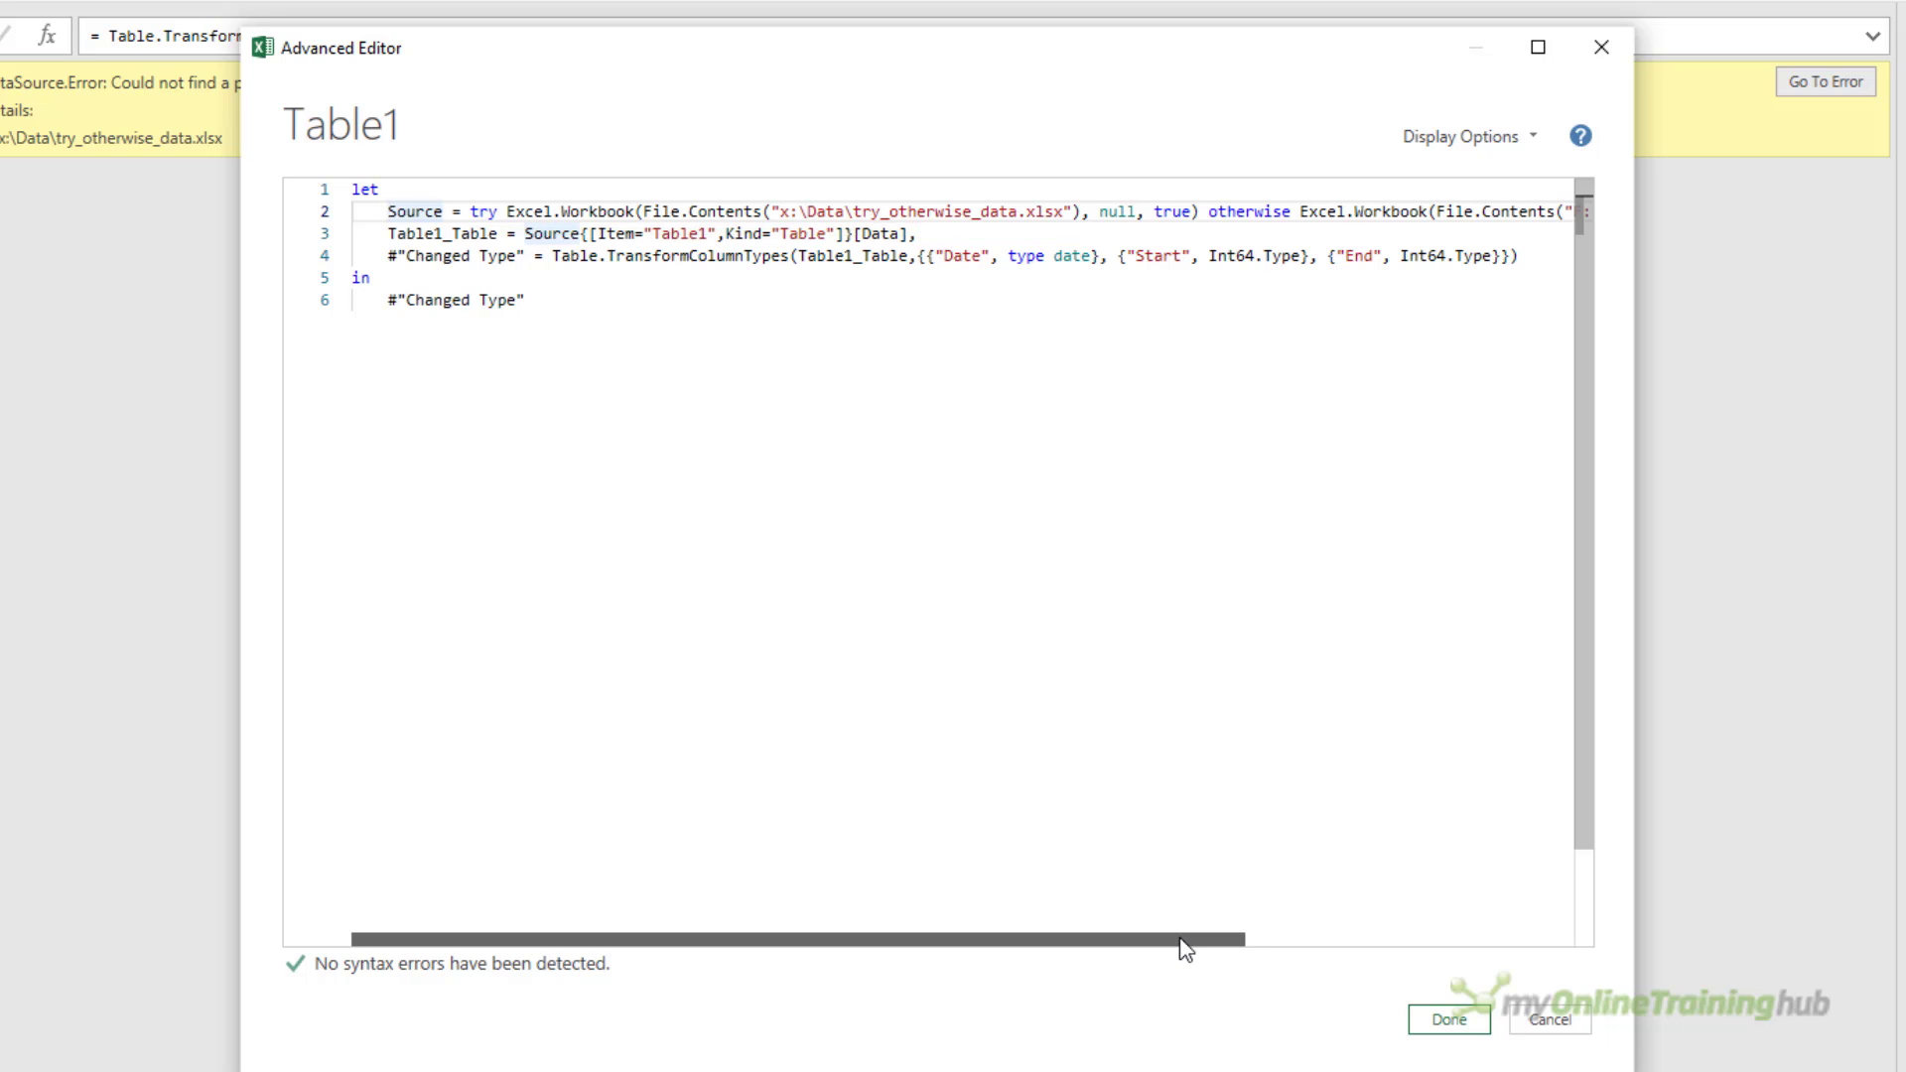
pyautogui.moveTo(1184, 948); pyautogui.dragTo(1592, 971)
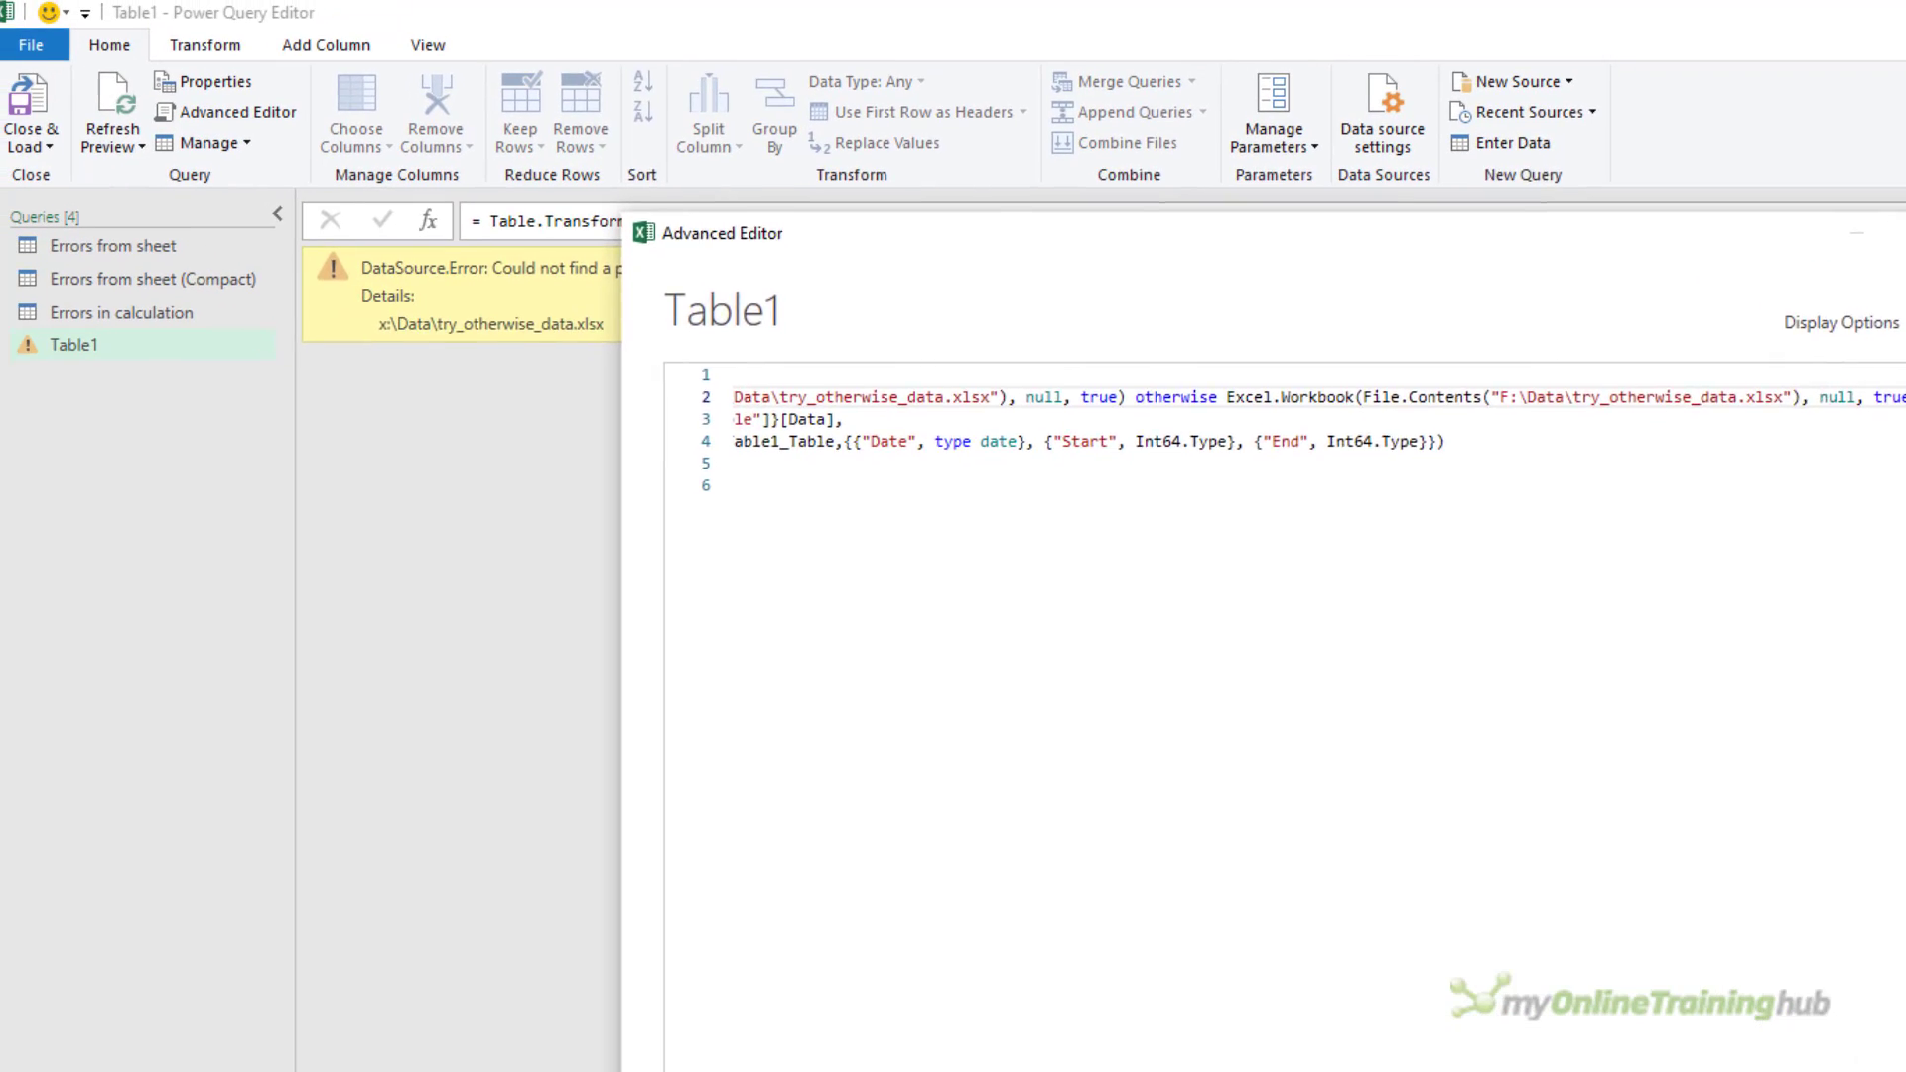
# Apply the try/otherwise code so Table1 loads four rows of Date, Start and End data
pyautogui.click(1583, 907)
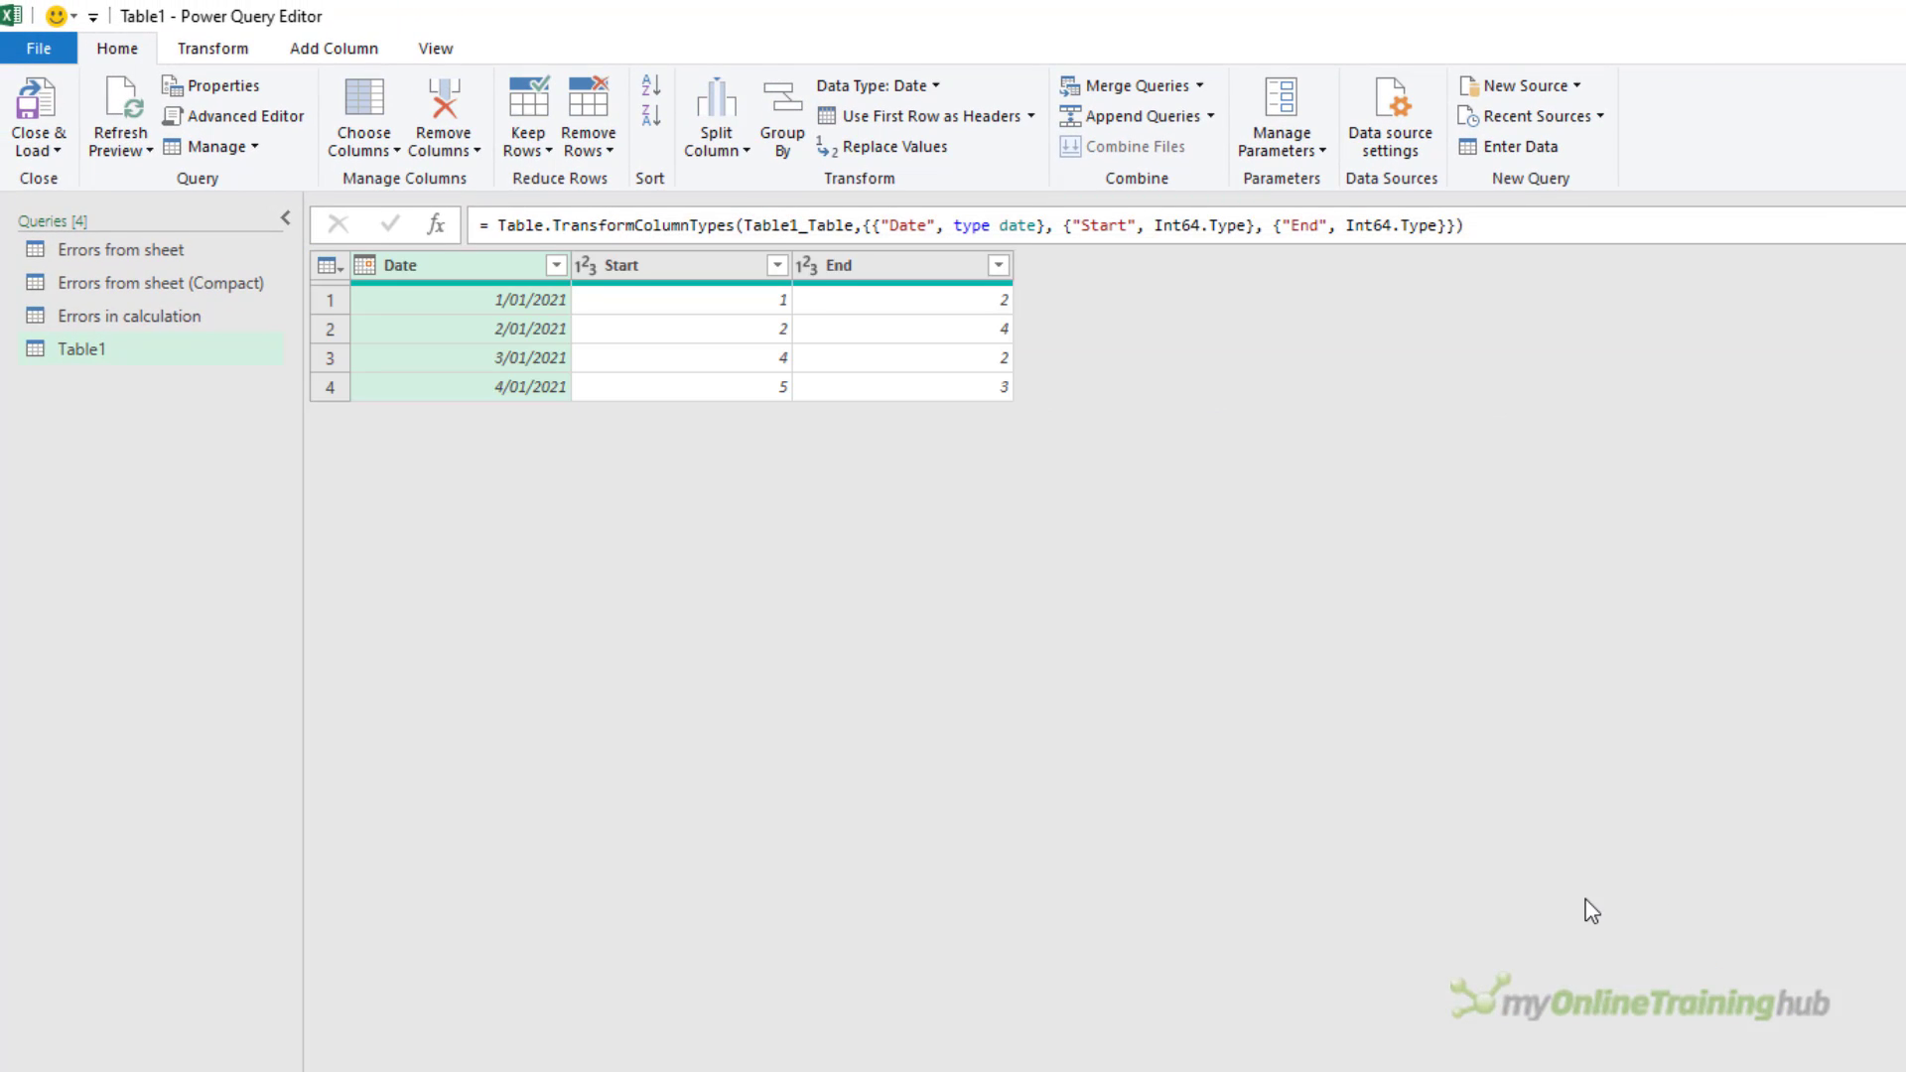